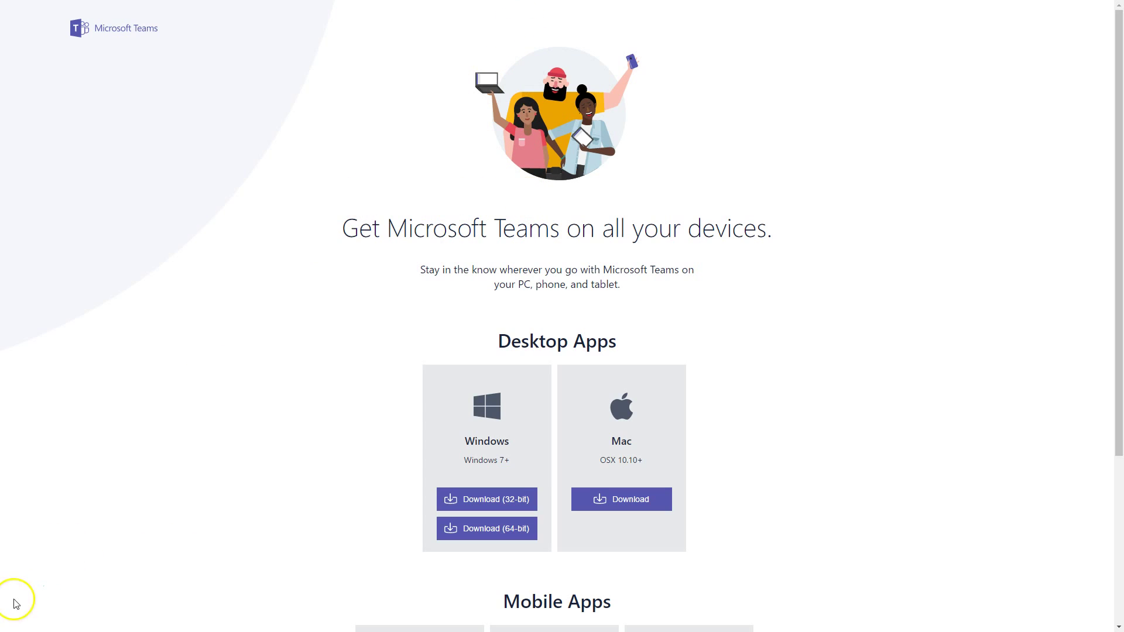
# Look over the desktop and mobile download options on the Microsoft Teams downloads page
pyautogui.press('F11')
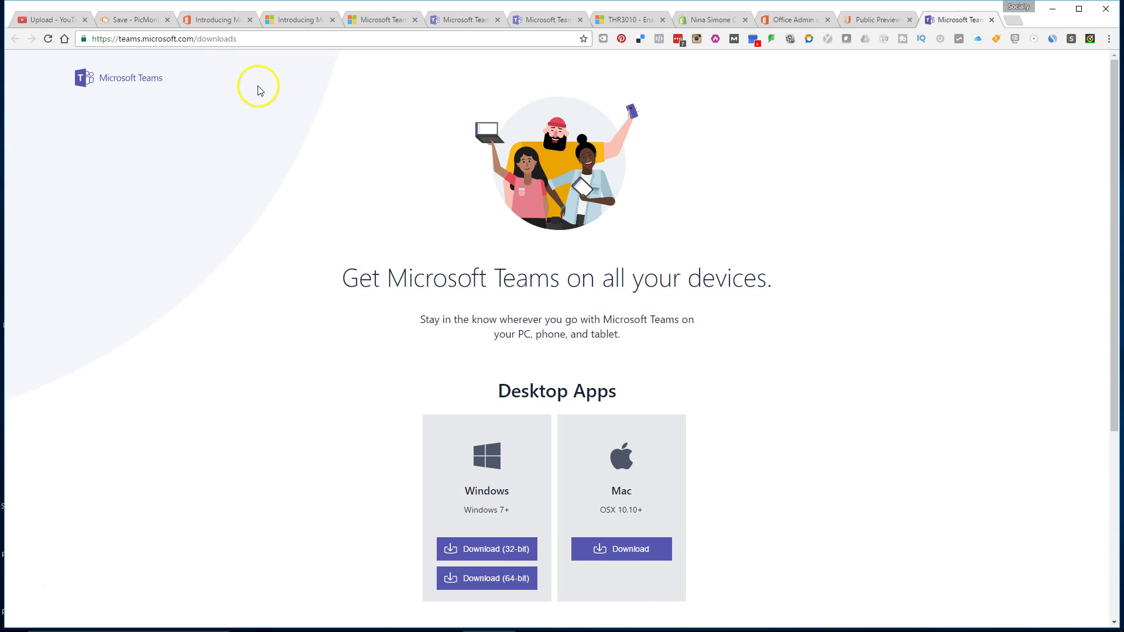
pyautogui.press('F11')
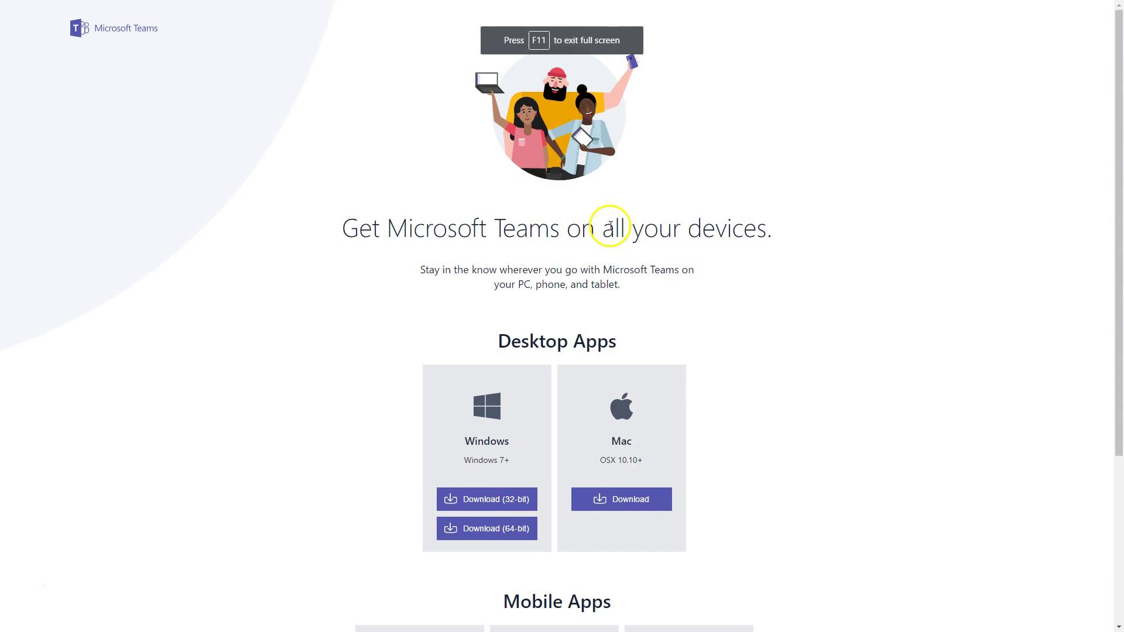
pyautogui.scroll(-2, 607, 225)
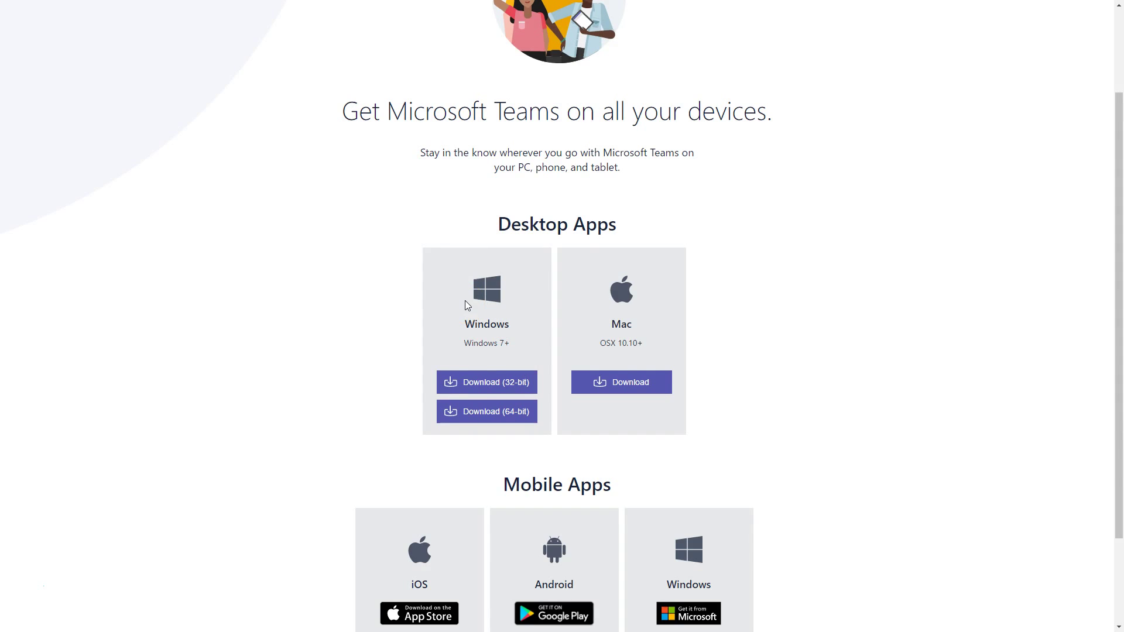
pyautogui.scroll(2, 465, 301)
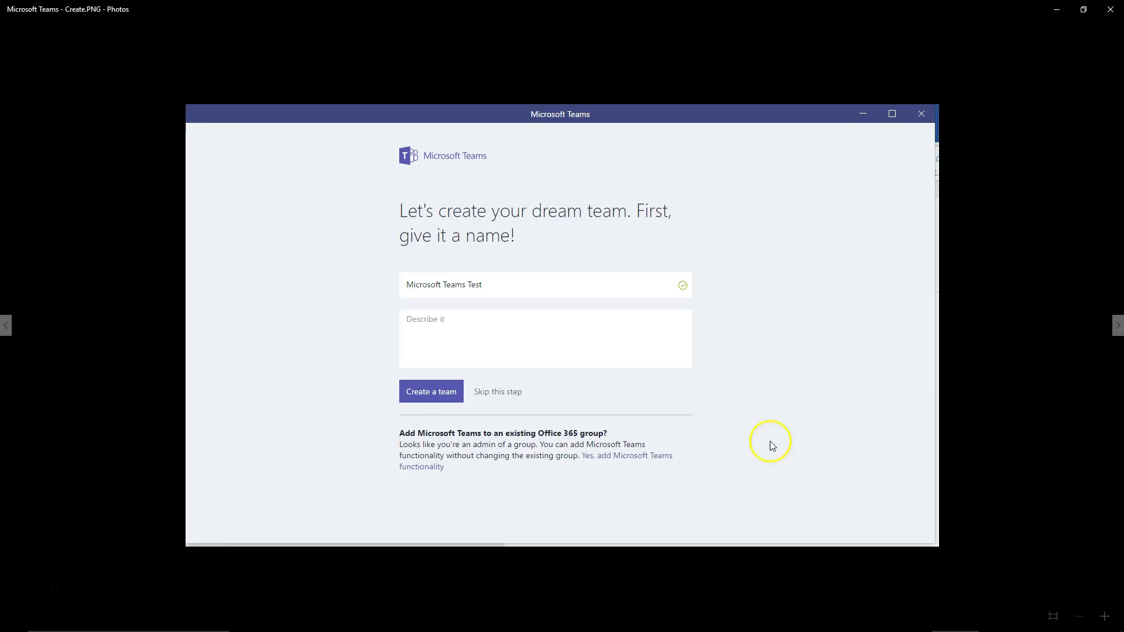
pyautogui.press('Left')
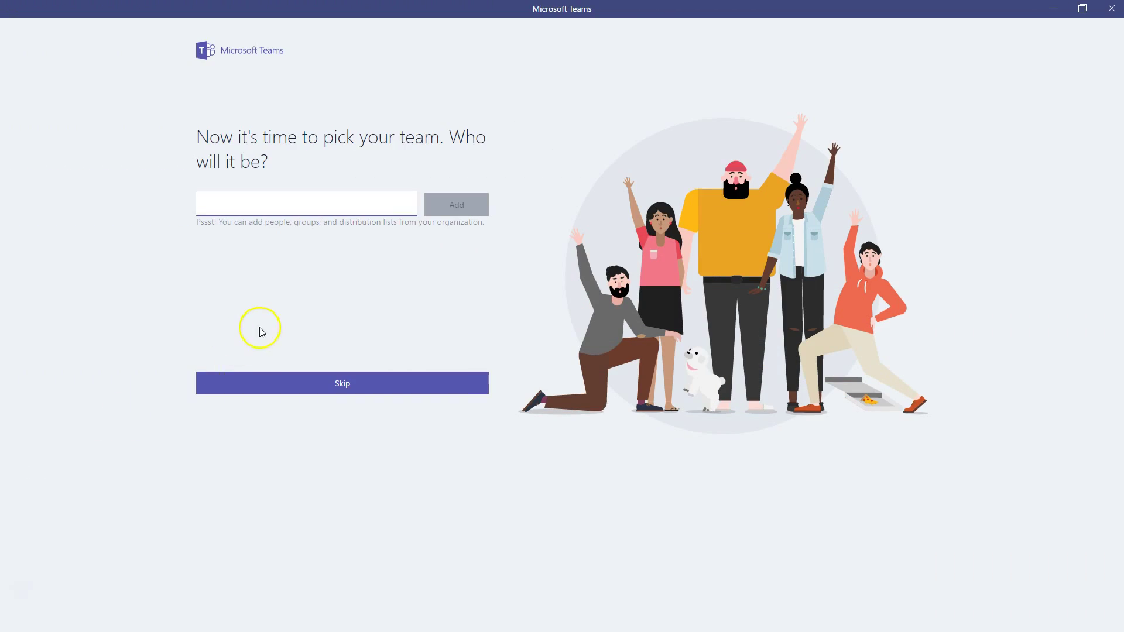
# Add Beyonce Knowles to the new team with the Member role and finish picking the team
pyautogui.write('beyon')
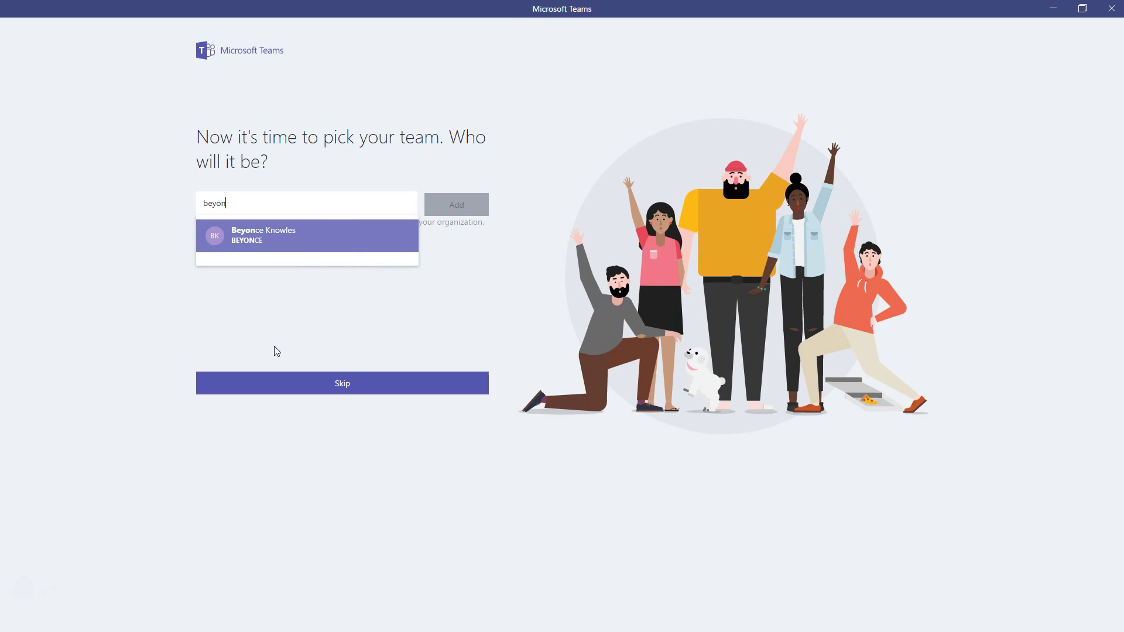
pyautogui.click(337, 233)
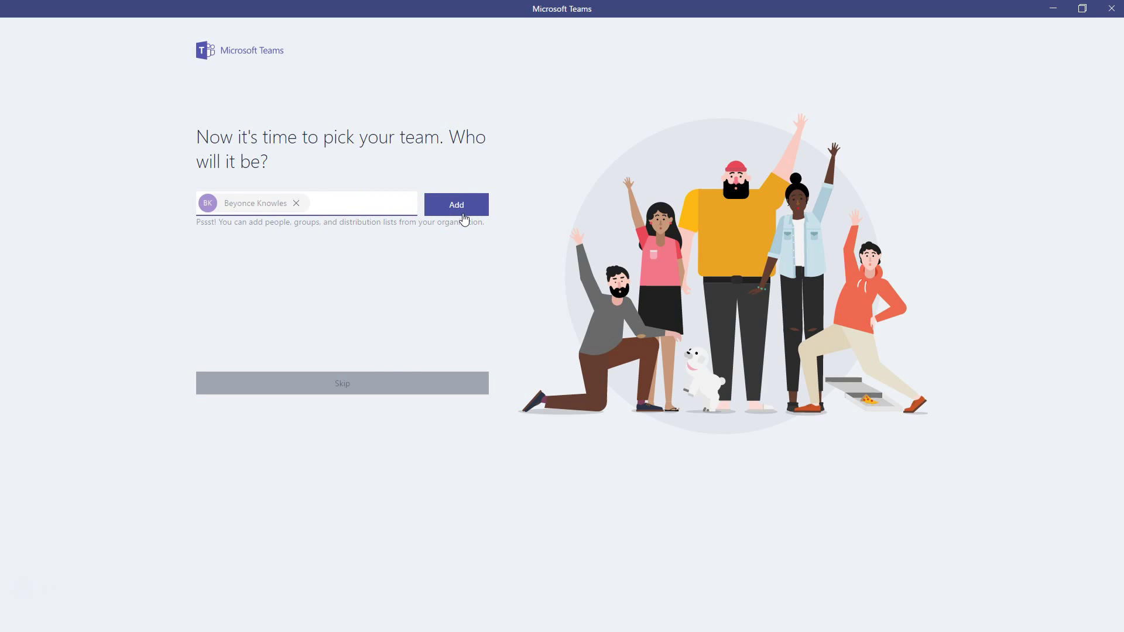
pyautogui.click(472, 218)
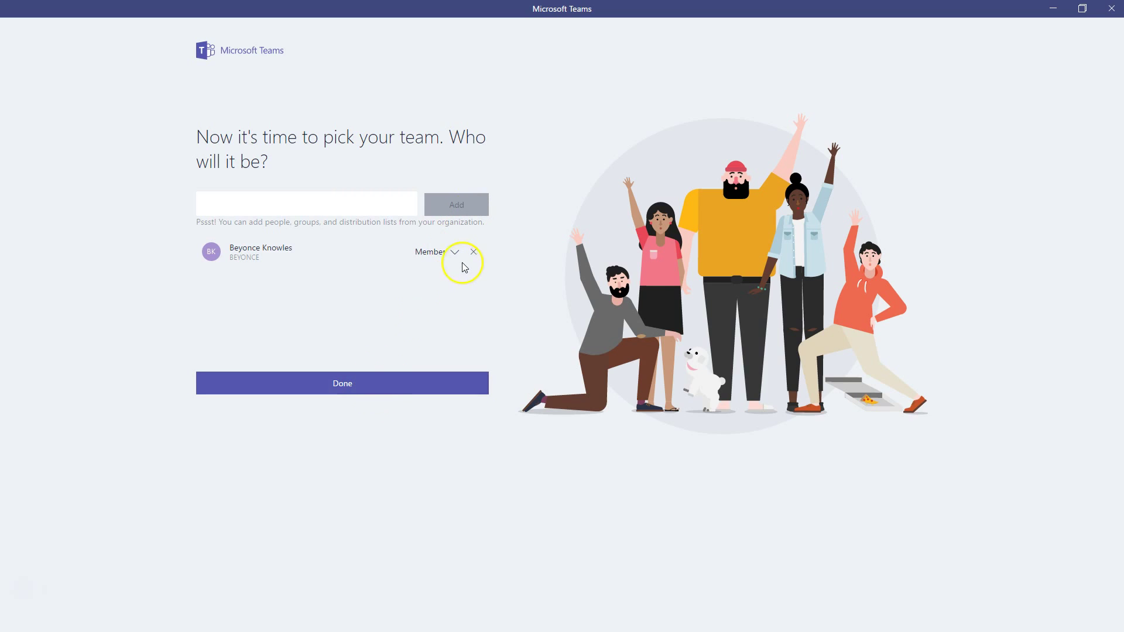
pyautogui.click(455, 259)
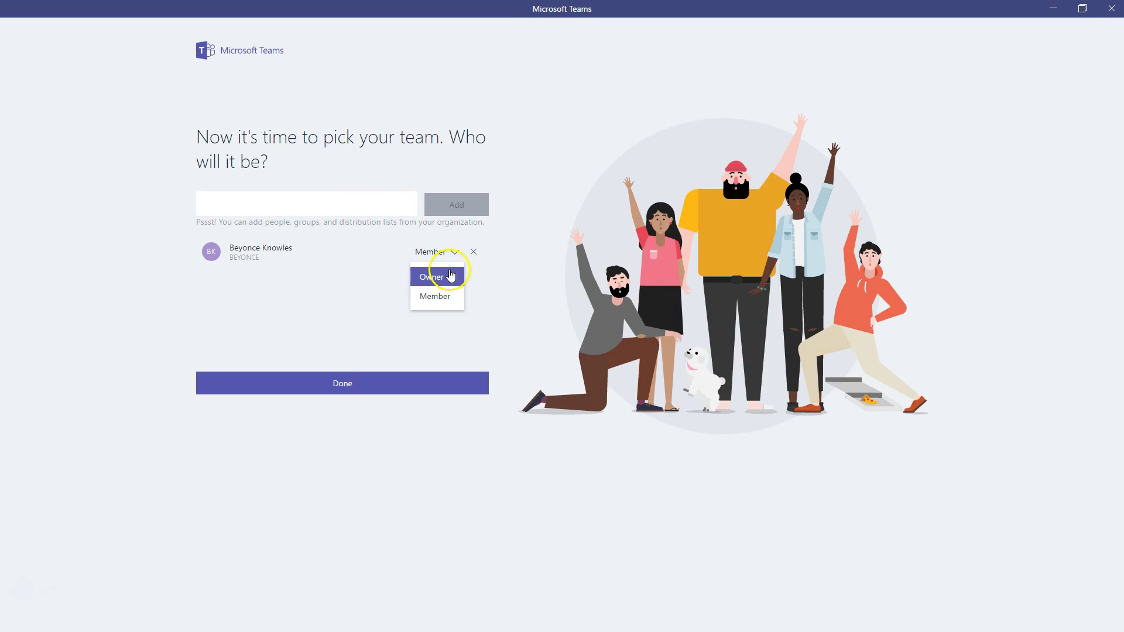
pyautogui.click(450, 296)
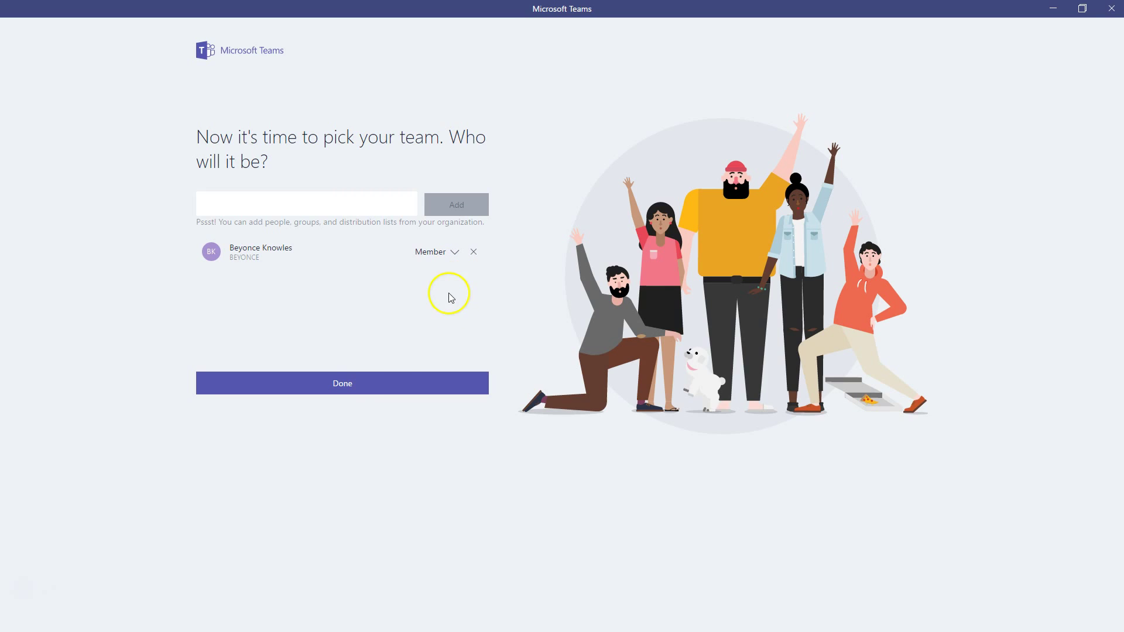
pyautogui.click(361, 386)
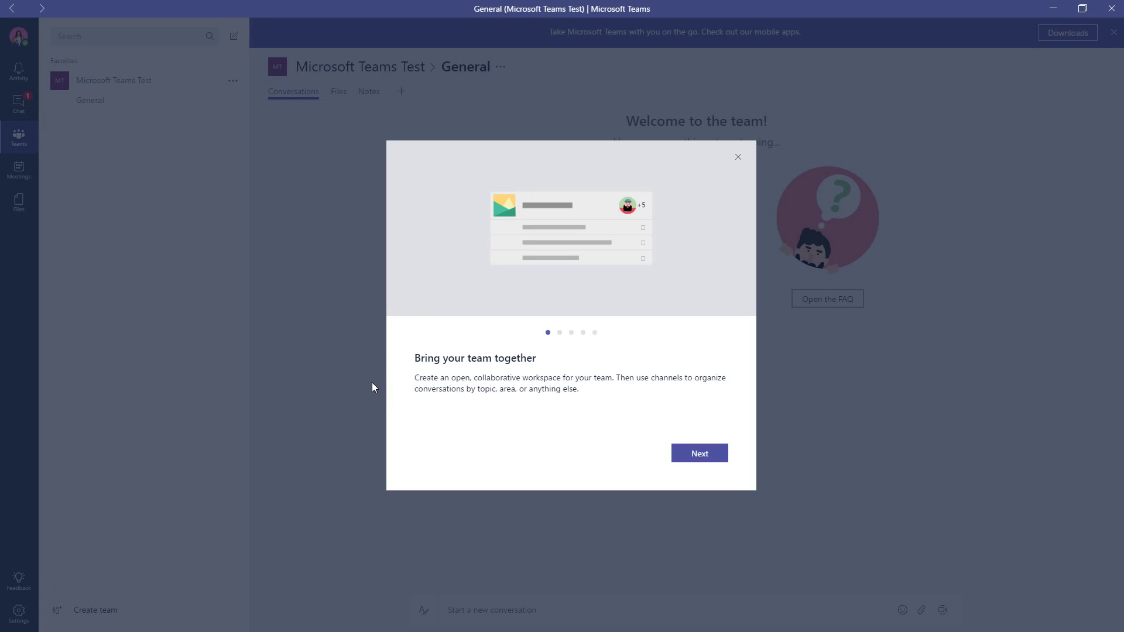
# Go through all the welcome tour slides and finish the tour without playing the video
pyautogui.click(709, 459)
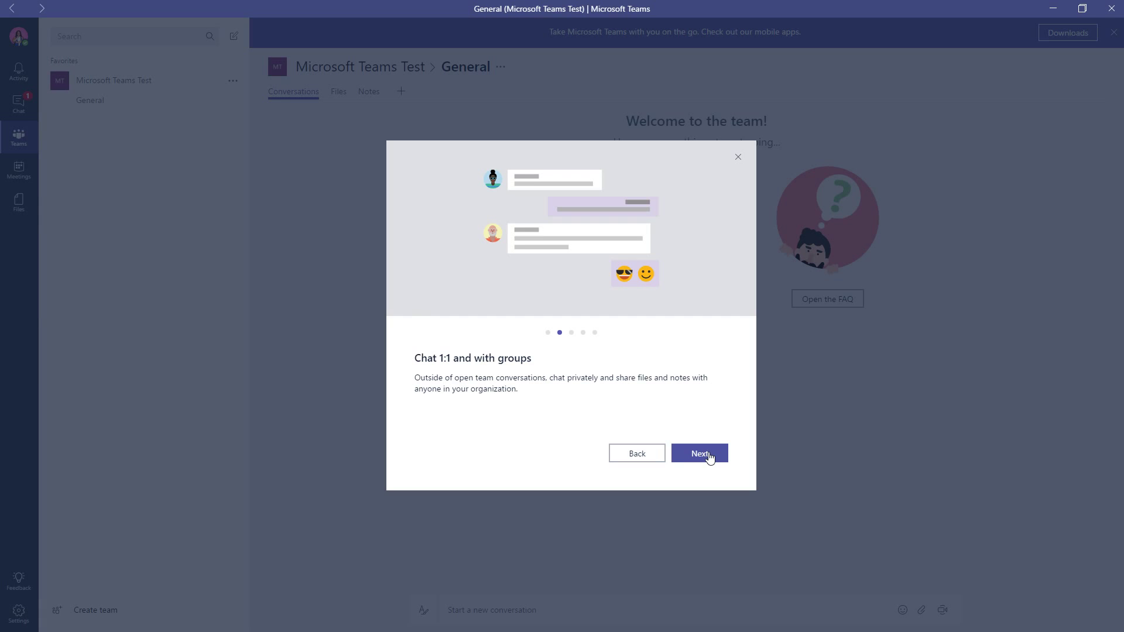
pyautogui.click(710, 459)
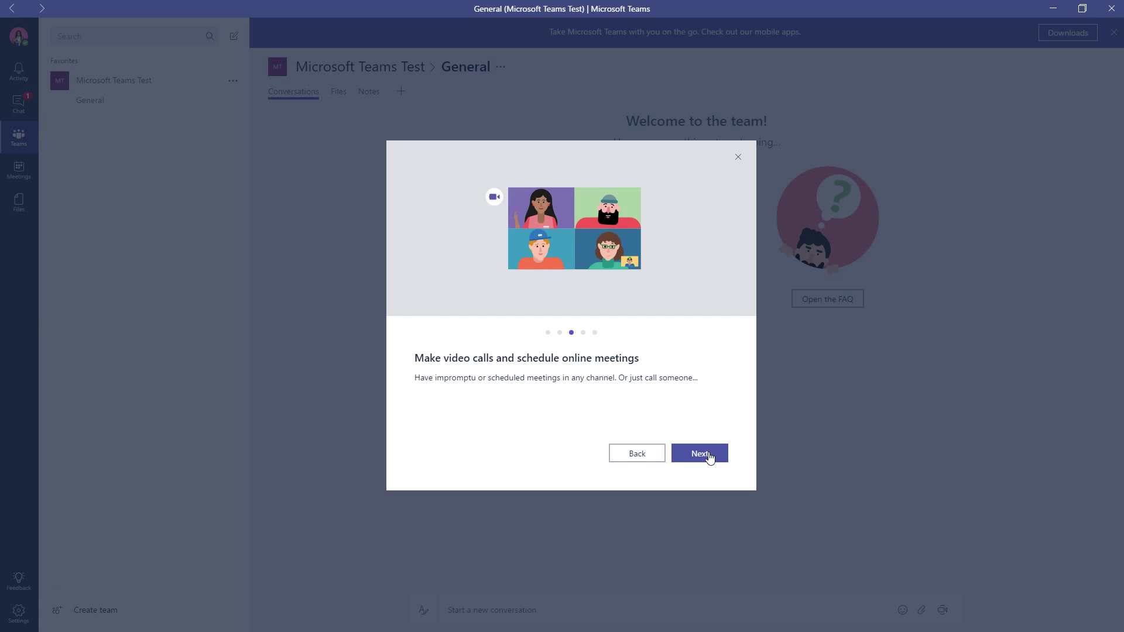
pyautogui.click(710, 458)
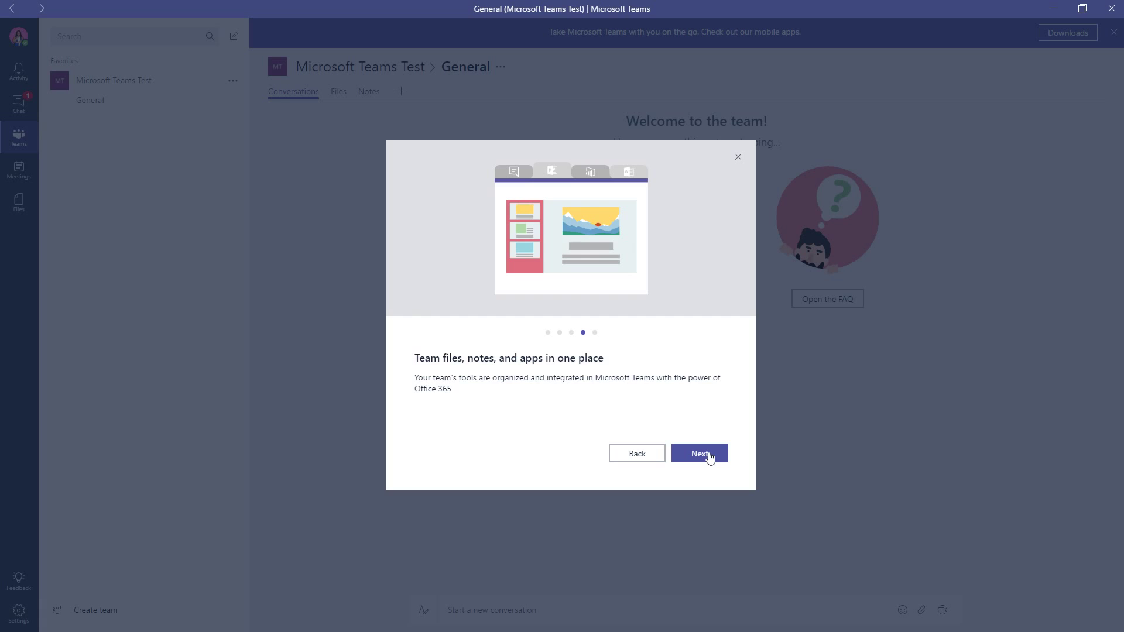
pyautogui.click(711, 459)
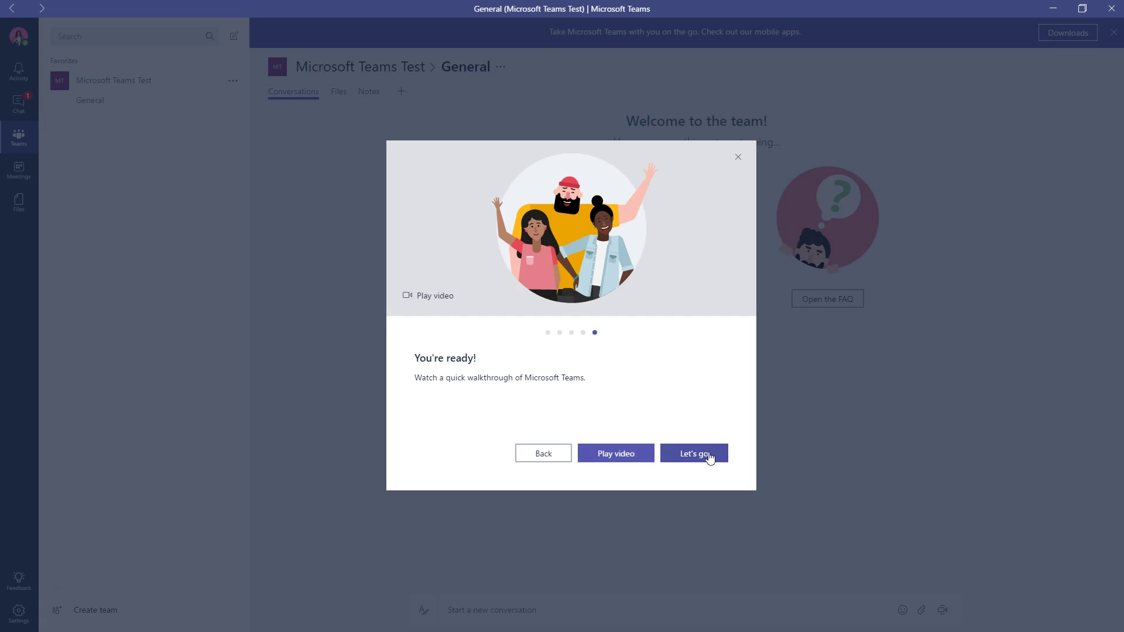
pyautogui.click(697, 453)
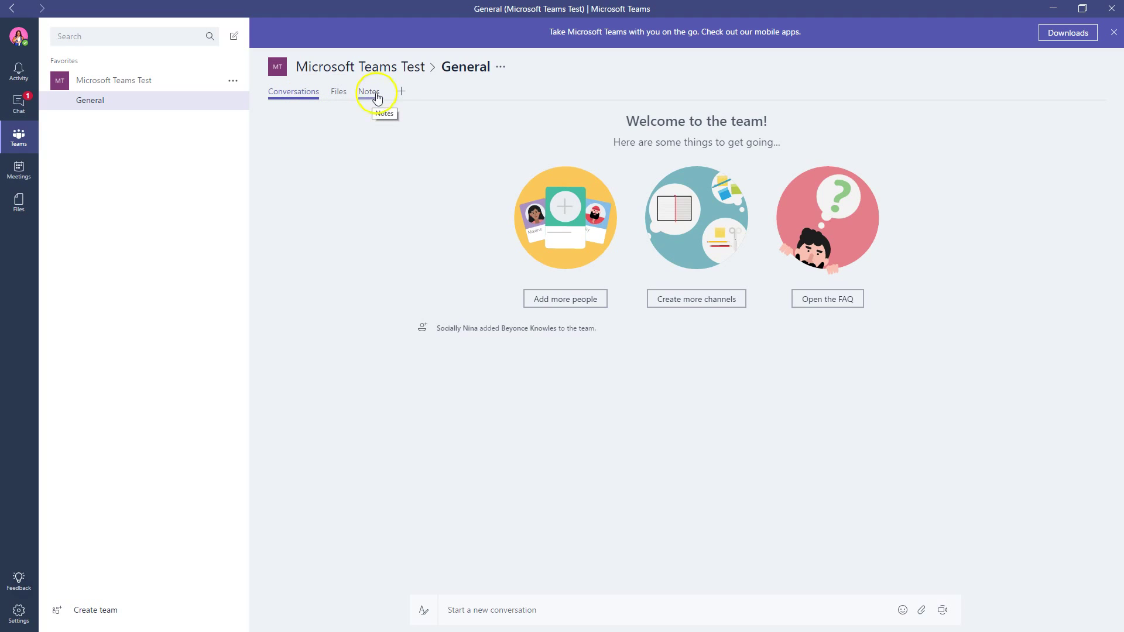
# Examine the General channel's files area and the kinds of new files that can be created there
pyautogui.click(342, 99)
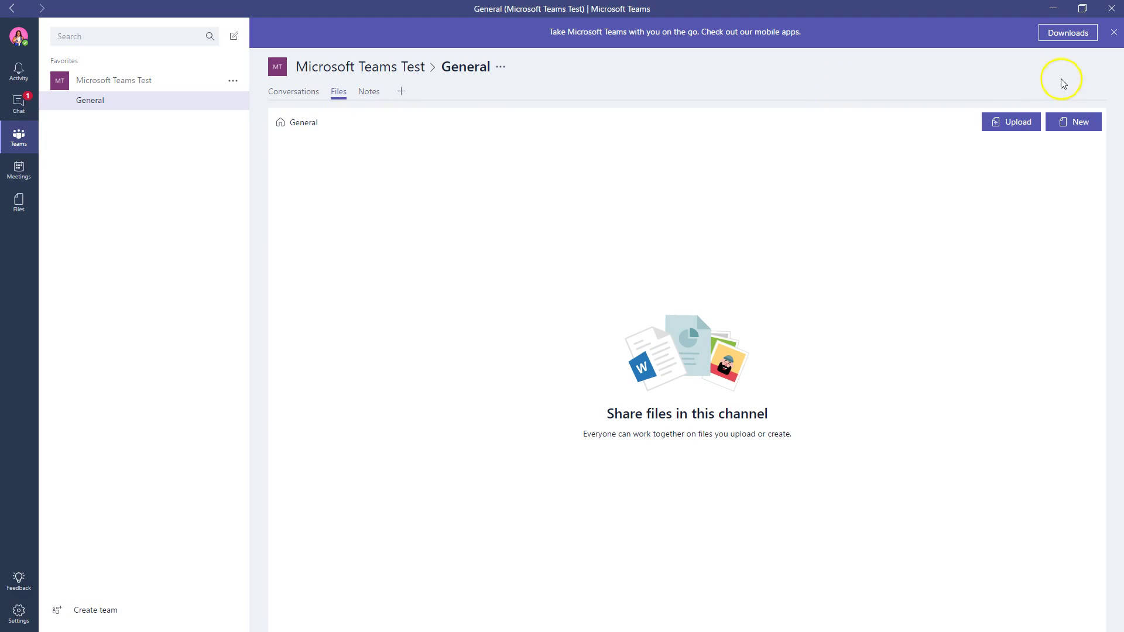
pyautogui.click(1085, 122)
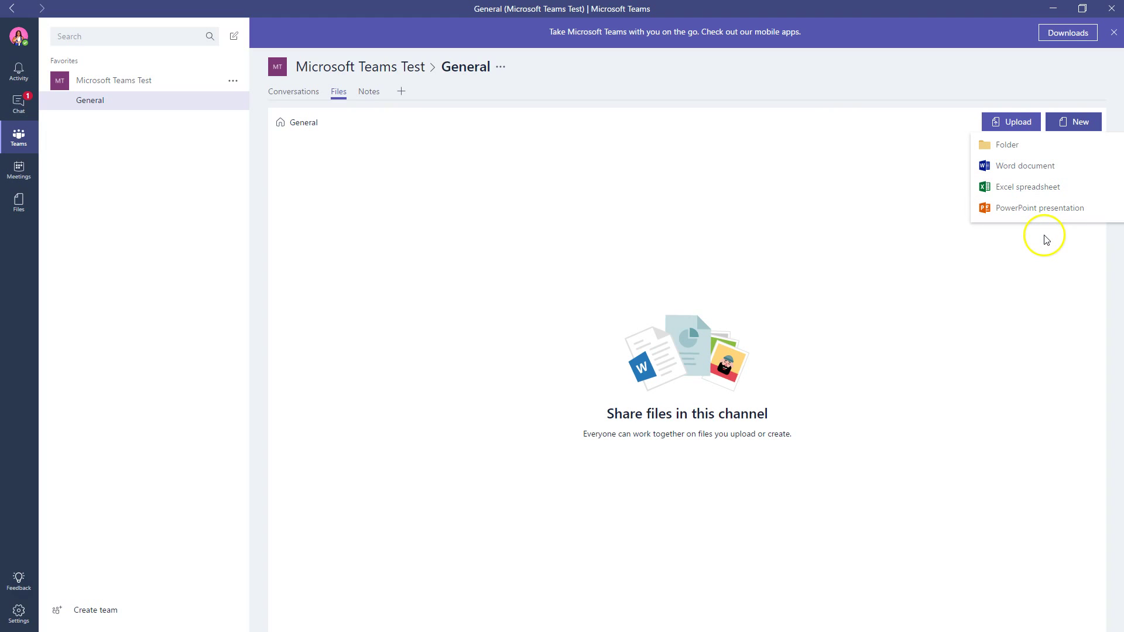
pyautogui.click(598, 201)
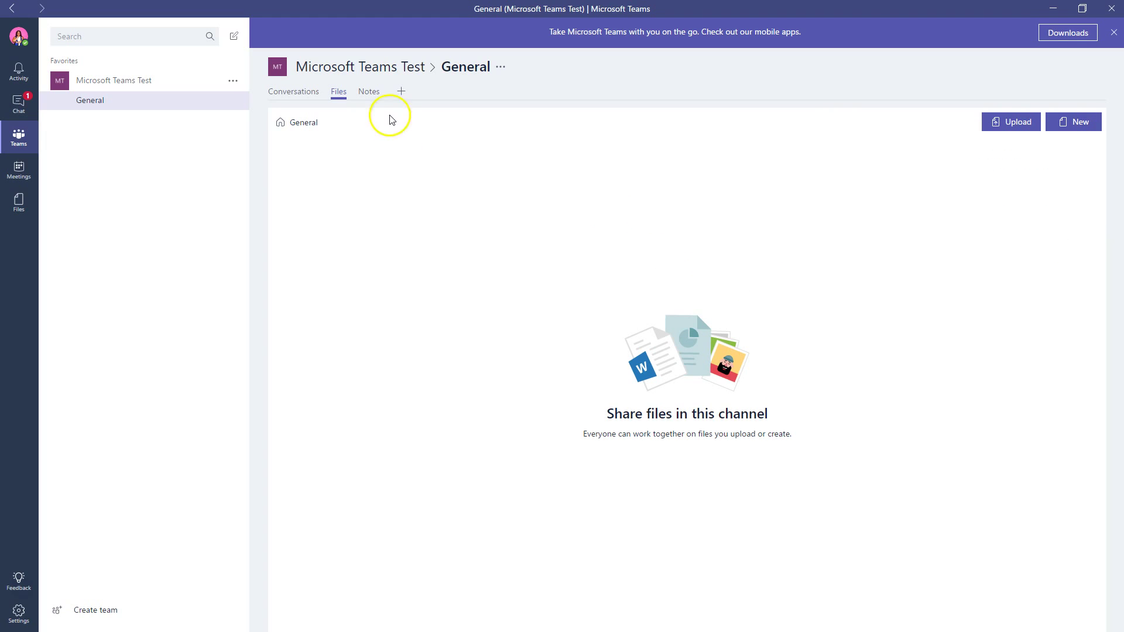
# Open the General channel's notes for editing in OneNote and dismiss the launch message in Teams
pyautogui.click(374, 96)
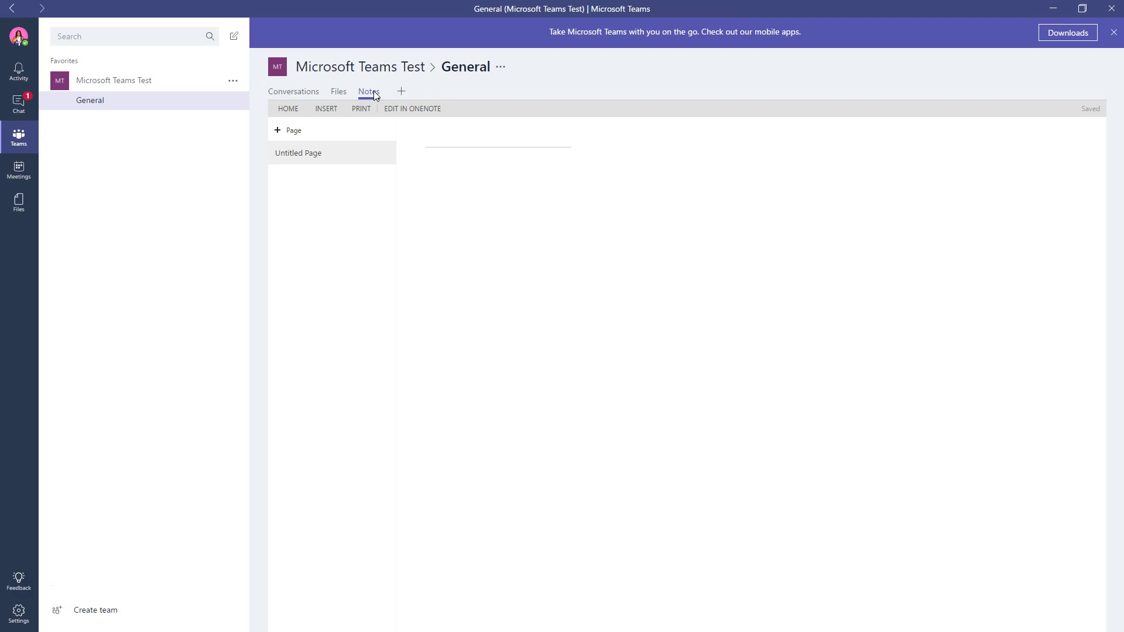
pyautogui.click(414, 109)
pyautogui.click(402, 110)
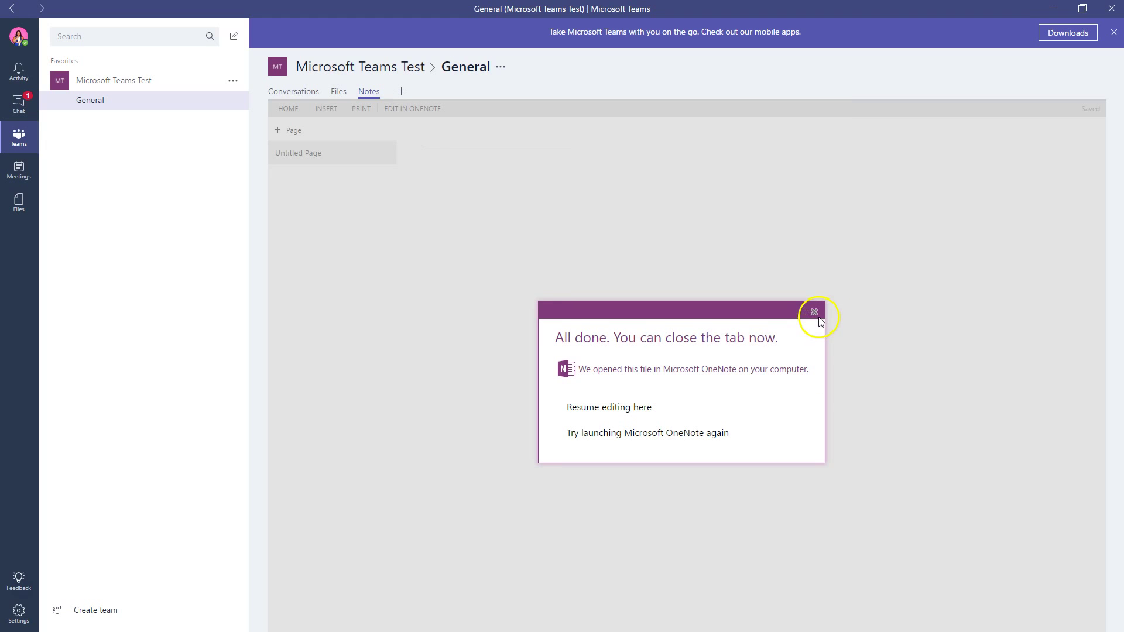
pyautogui.click(814, 312)
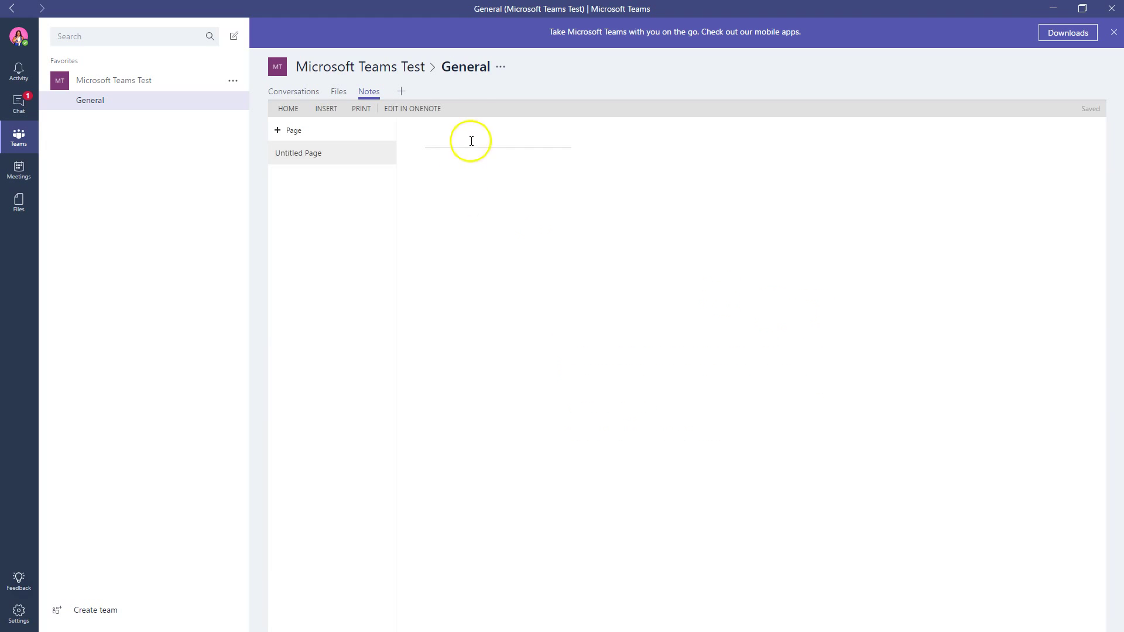
# Examine which apps can be added as a tab to the General channel, without adding one
pyautogui.click(400, 93)
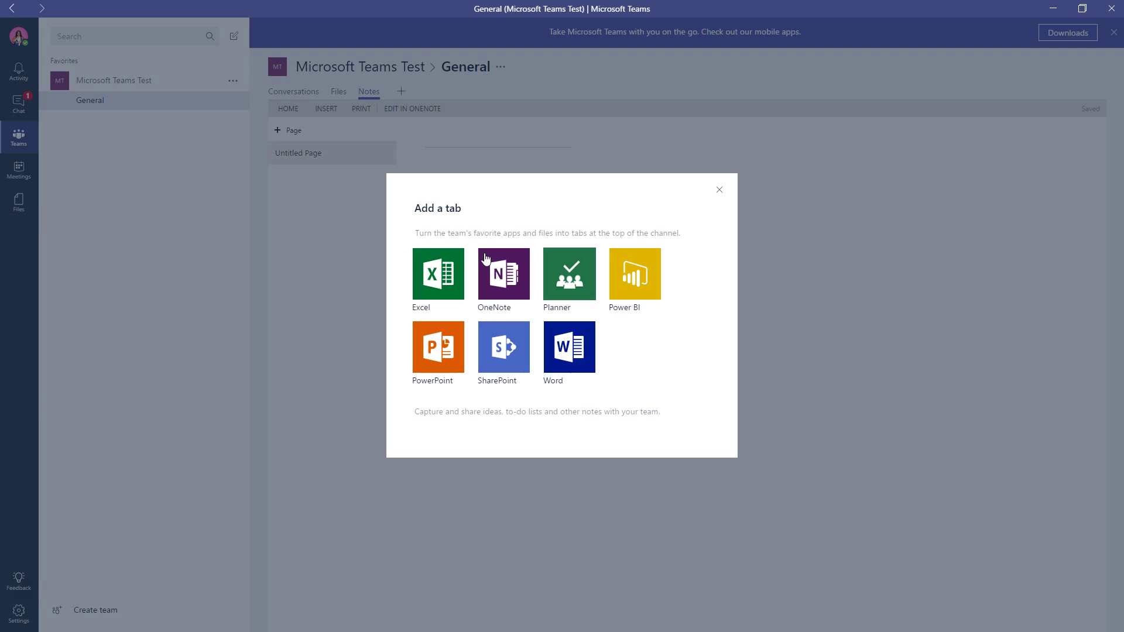
pyautogui.click(444, 340)
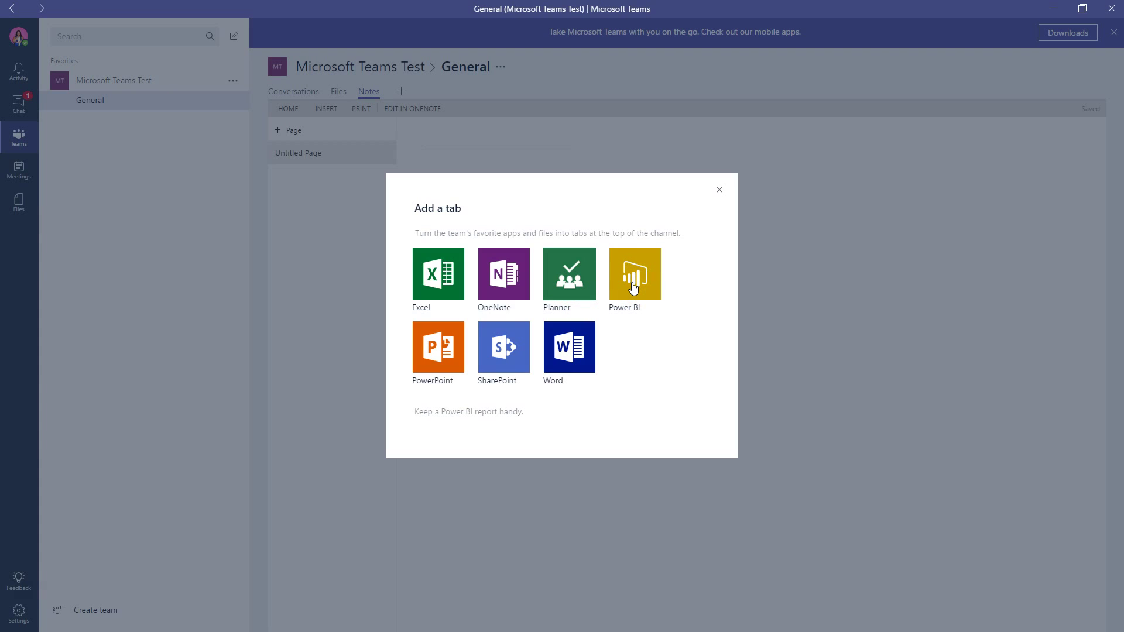
pyautogui.click(719, 191)
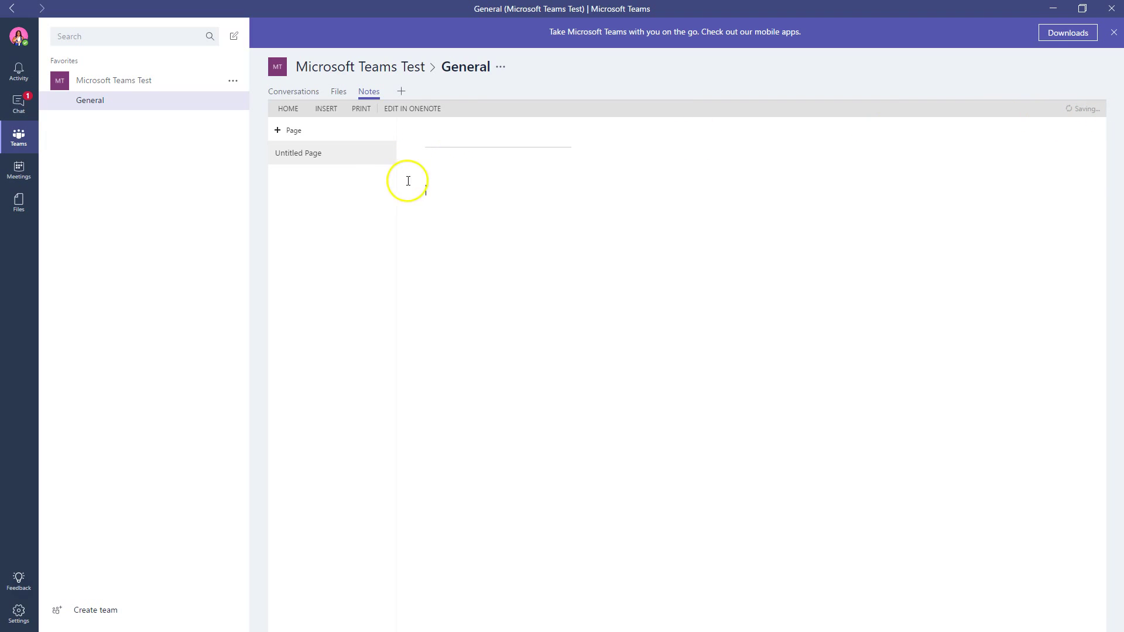
# Write "Test" in the body of the untitled notes page and show the items that can be inserted
pyautogui.click(430, 185)
pyautogui.write('Test')
pyautogui.click(322, 109)
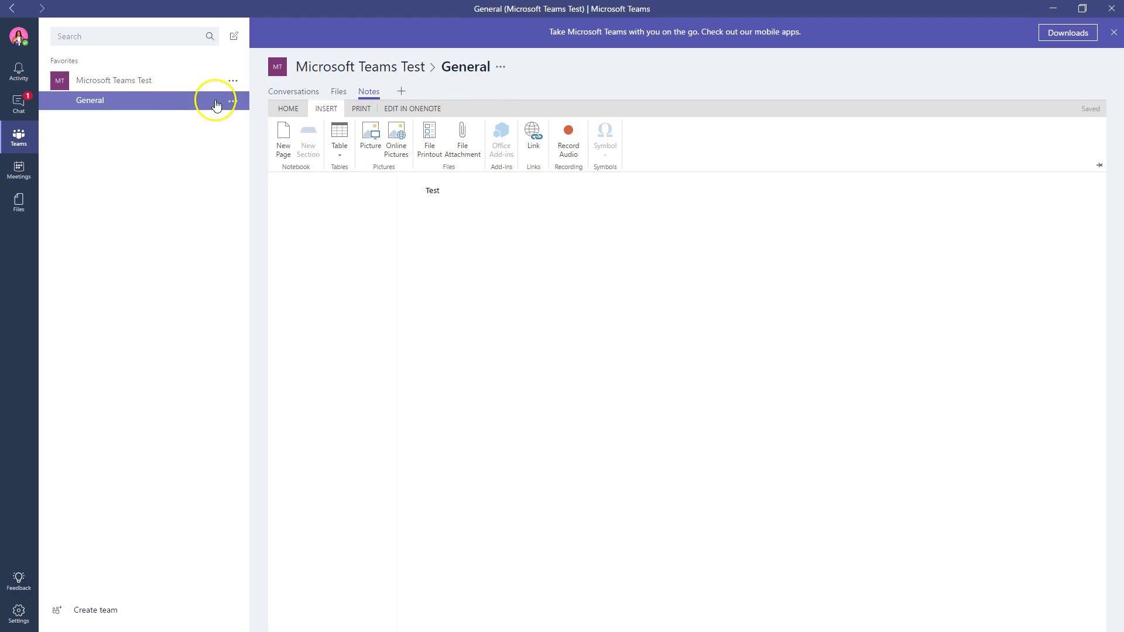
# Return to the conversations of the General channel in the Microsoft Teams Test team
pyautogui.click(21, 139)
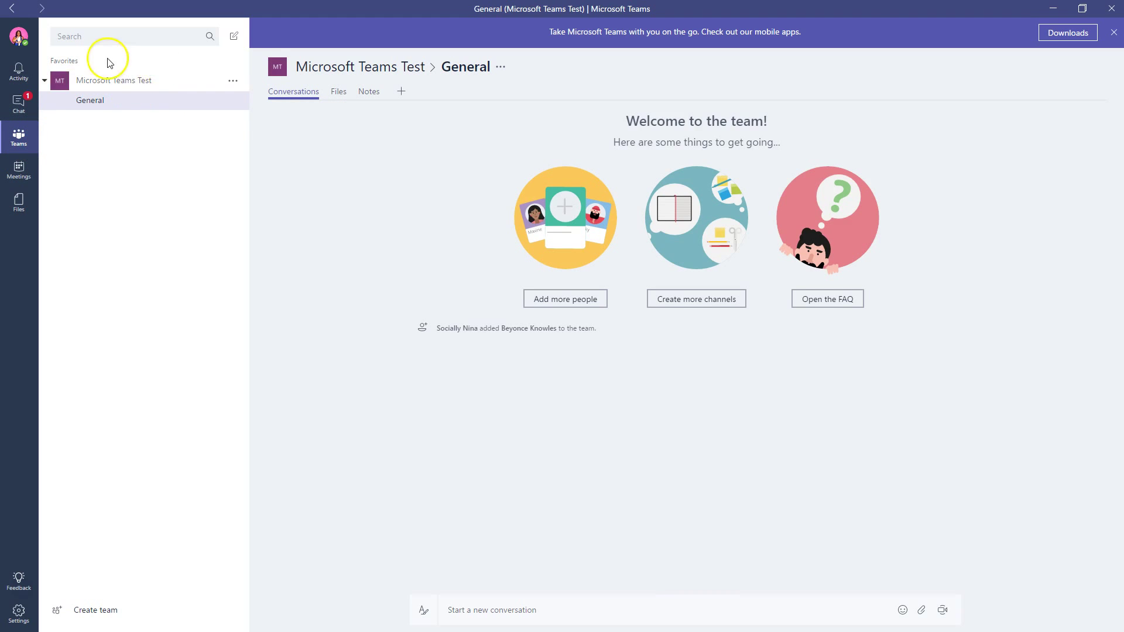
pyautogui.click(113, 80)
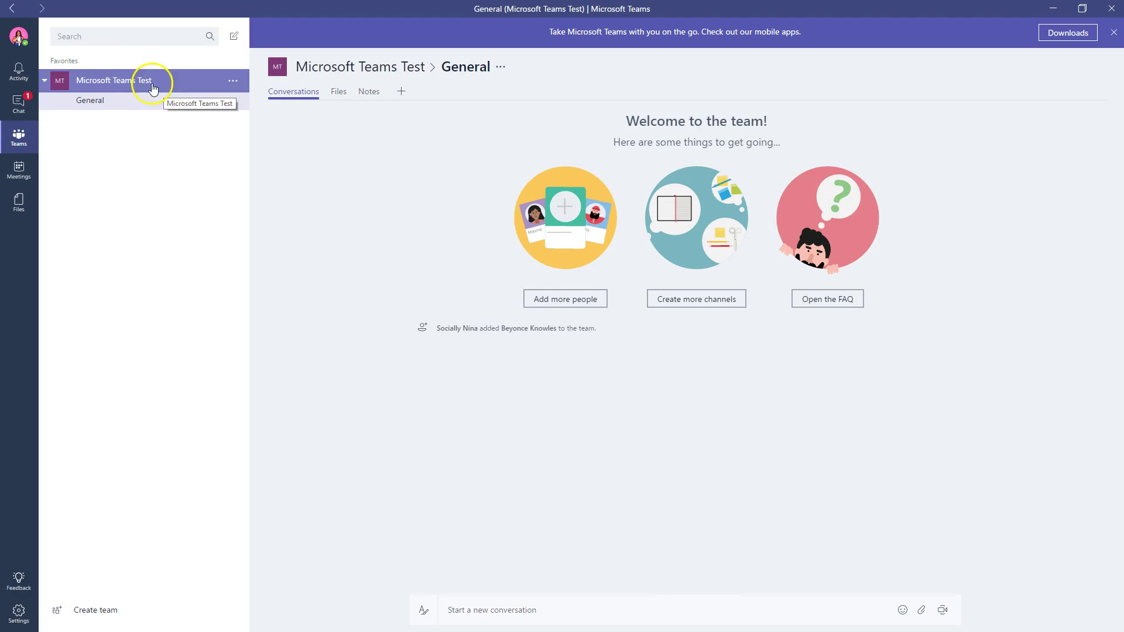
pyautogui.click(97, 101)
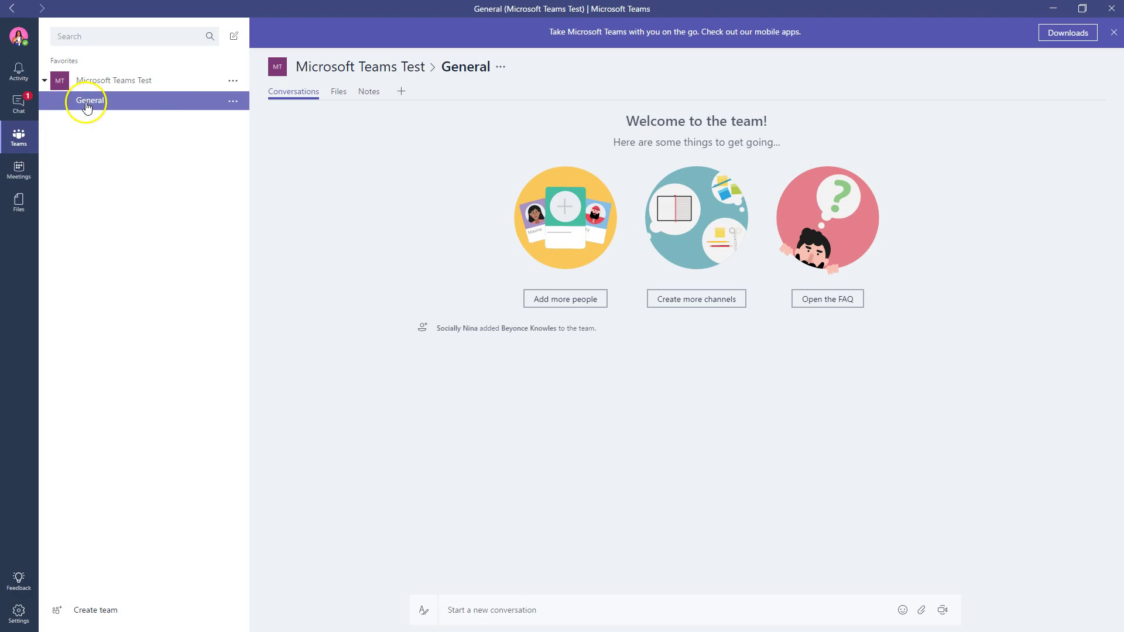
# Create a channel named "Feedback for the team" in the Microsoft Teams Test team, leaving the description empty
pyautogui.click(233, 82)
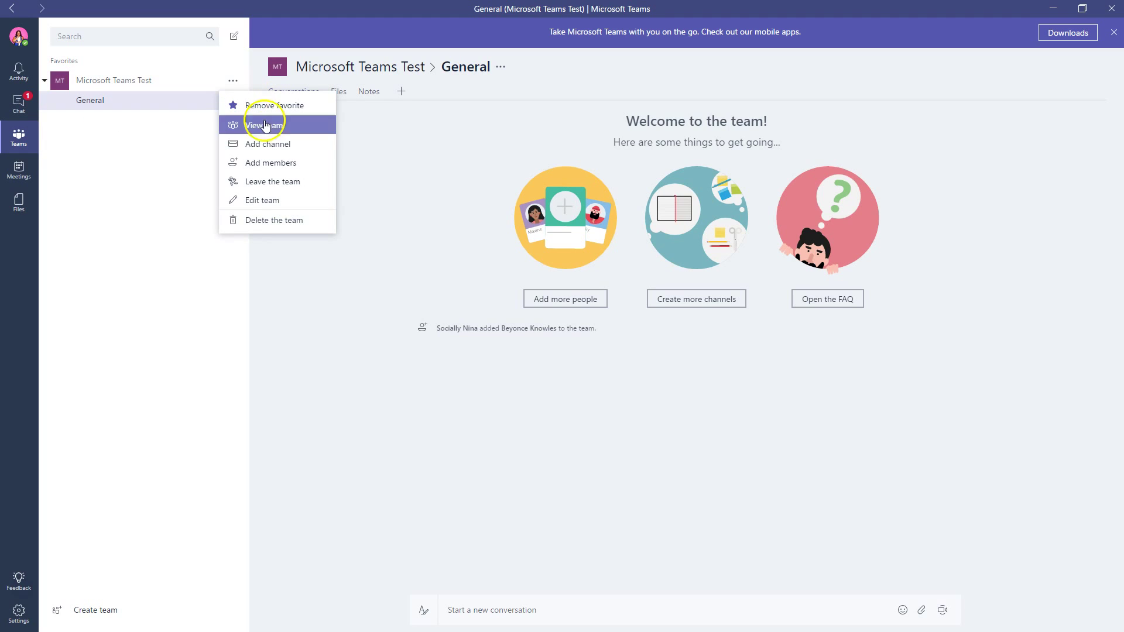
pyautogui.click(258, 144)
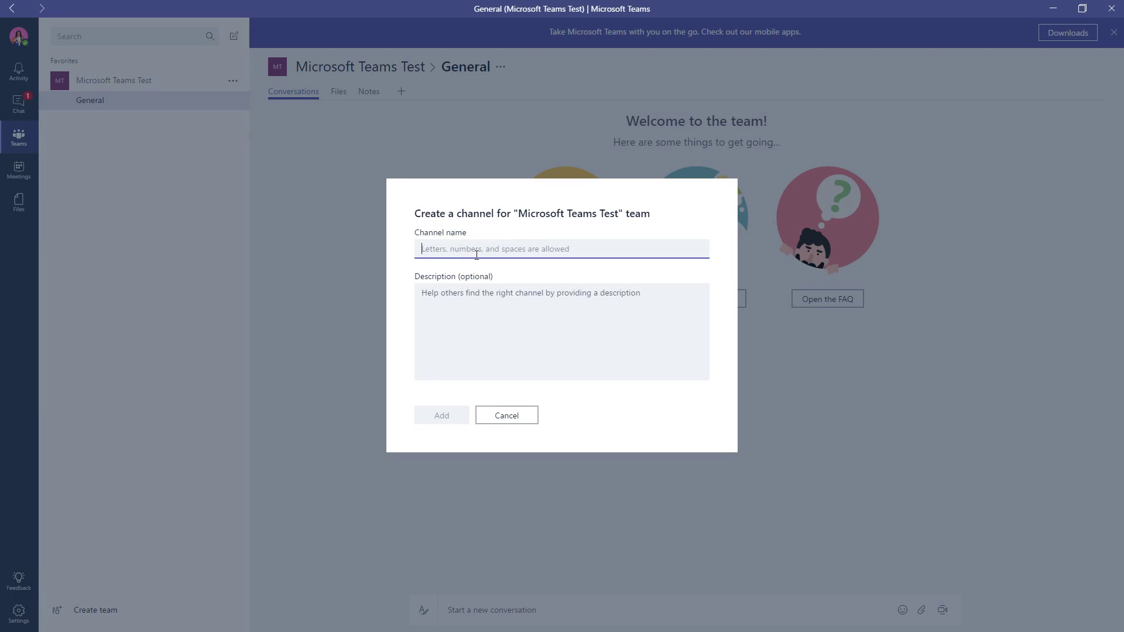
pyautogui.write('F')
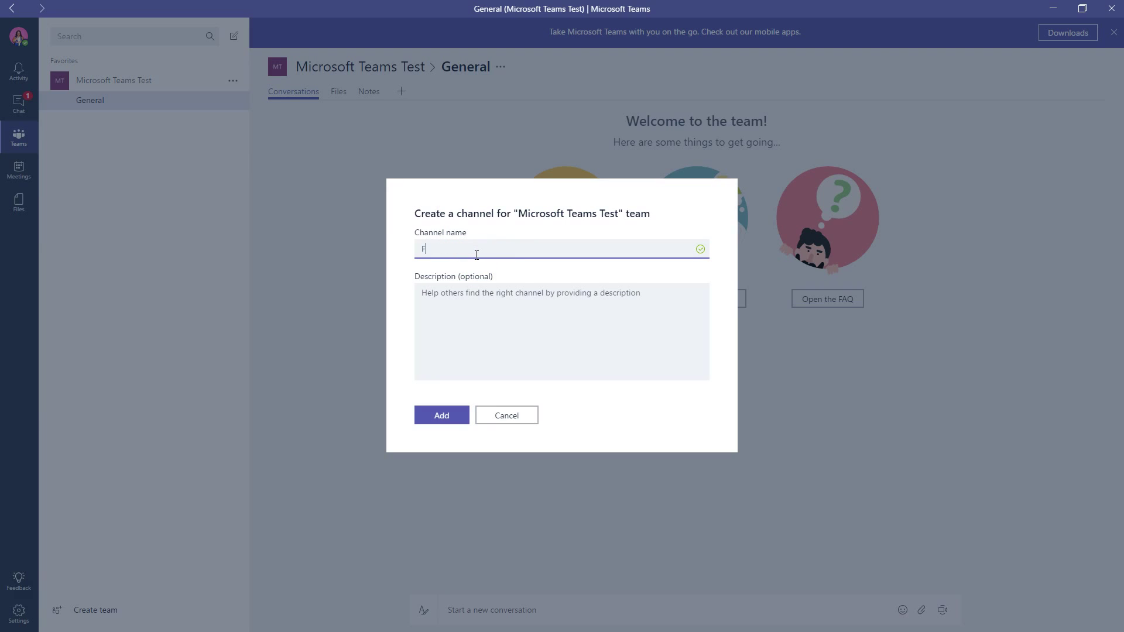
pyautogui.write('eedback for the team')
pyautogui.click(455, 313)
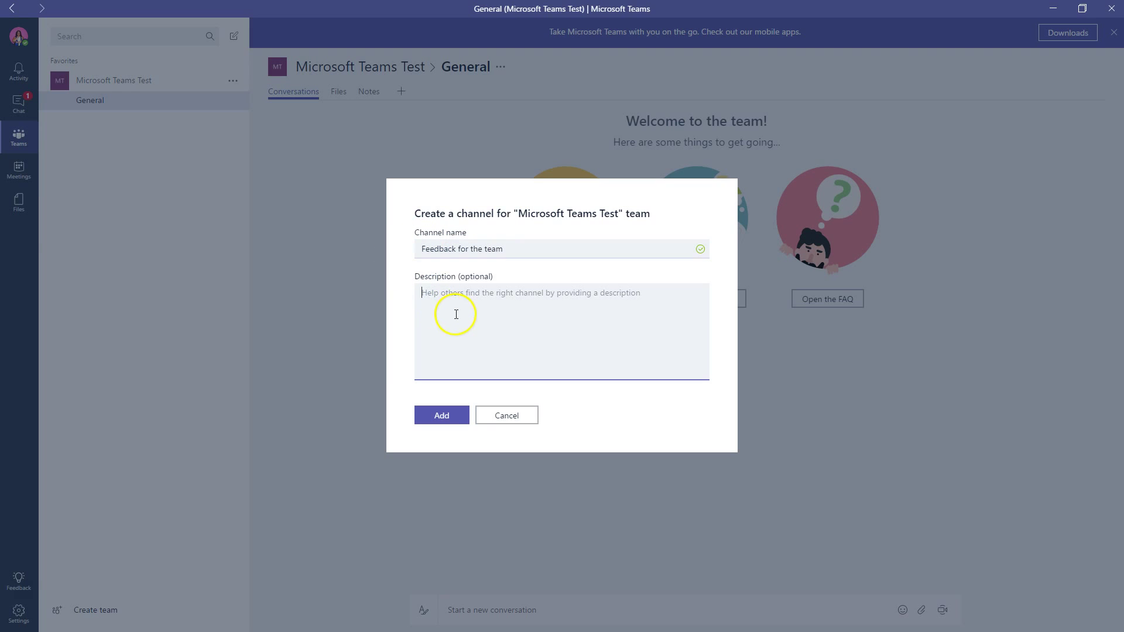
pyautogui.click(452, 417)
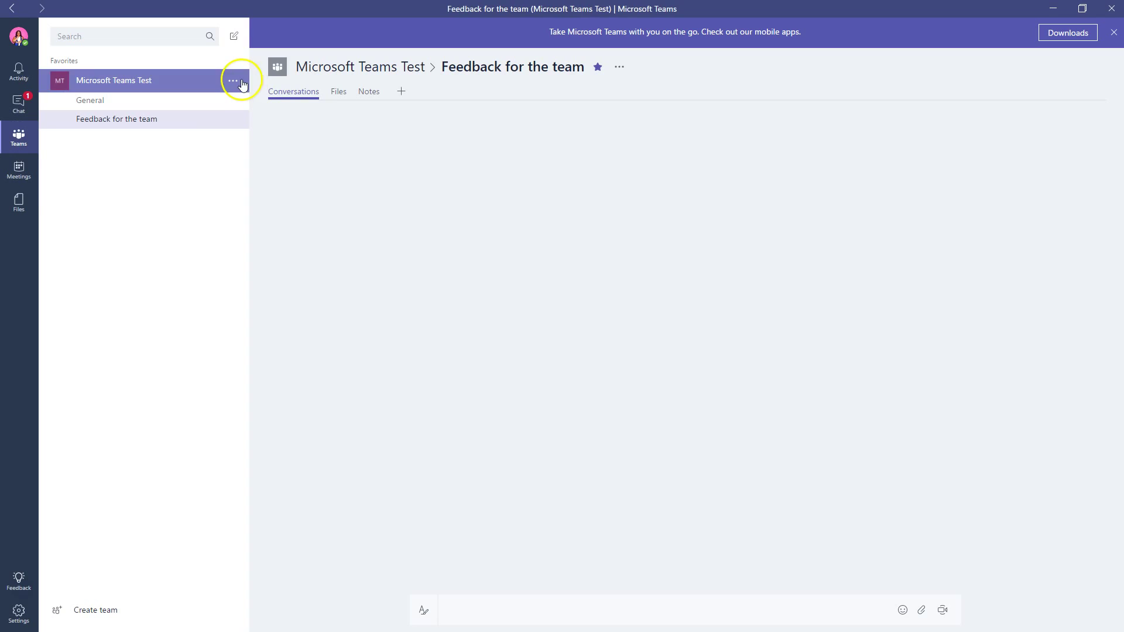
# Create a channel named "Training and Adoption" in the Microsoft Teams Test team, leaving the description empty
pyautogui.click(233, 80)
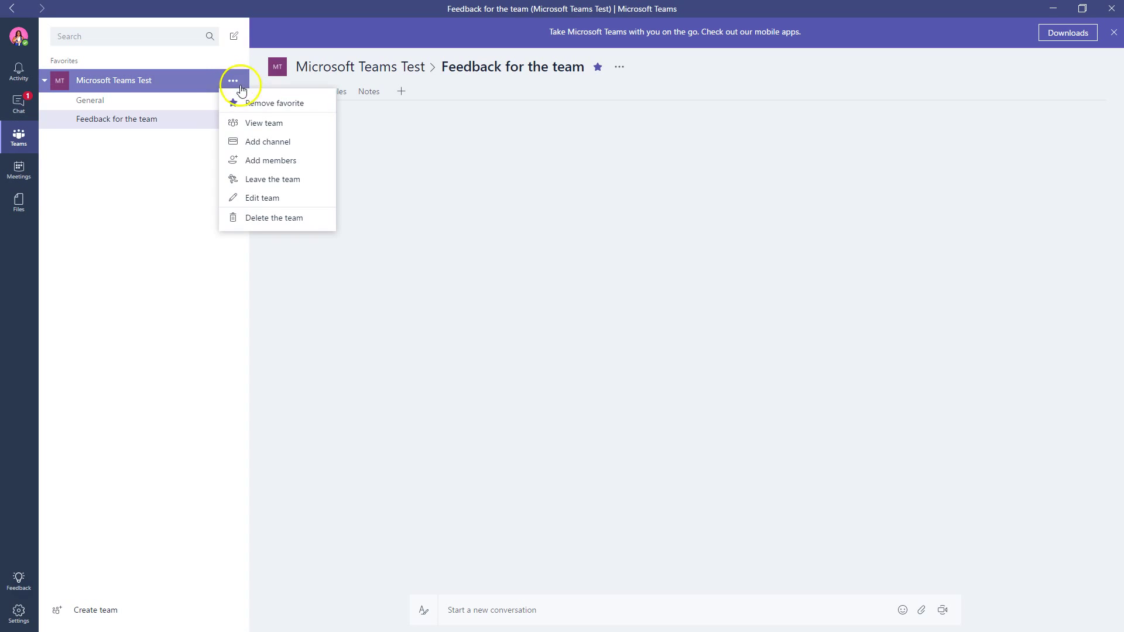
pyautogui.click(252, 143)
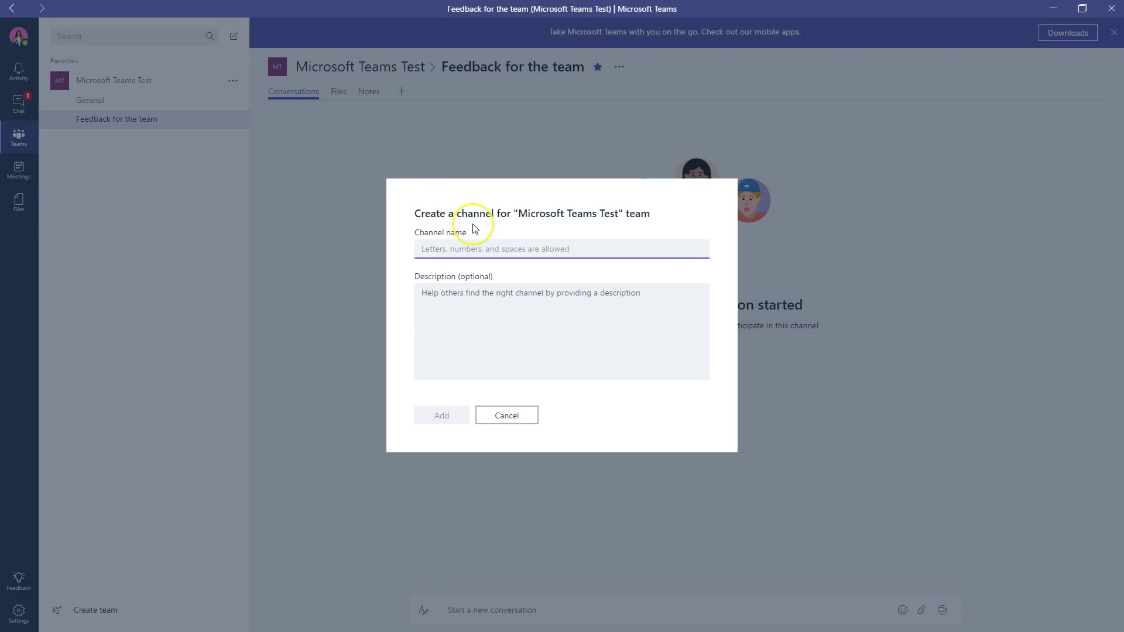
pyautogui.write('Training and A')
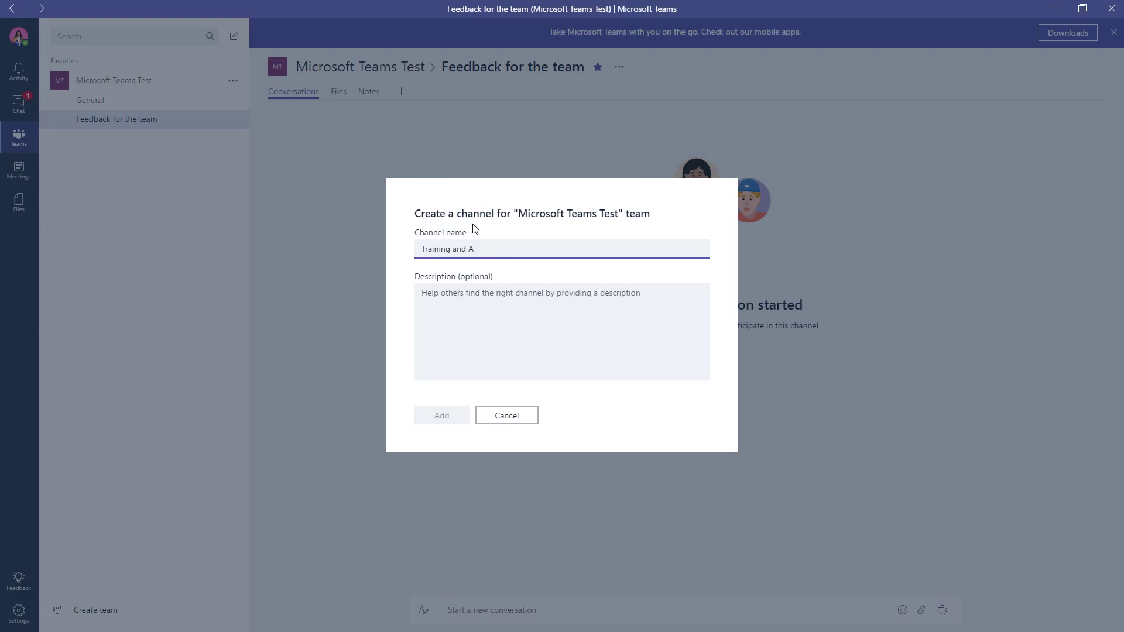
pyautogui.write('doption')
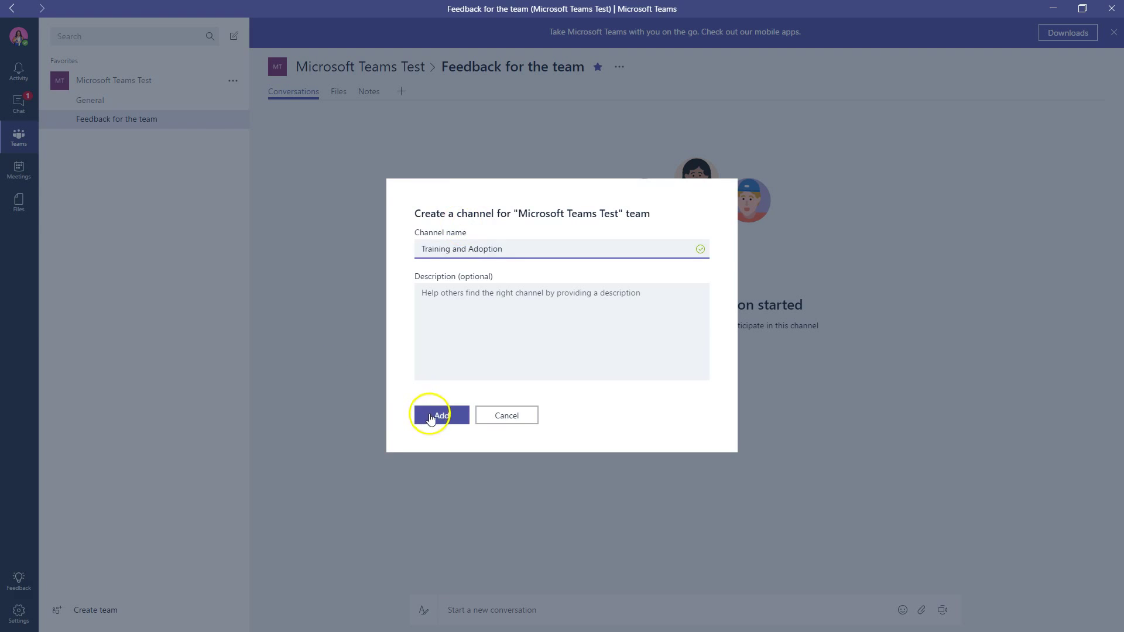
pyautogui.click(436, 415)
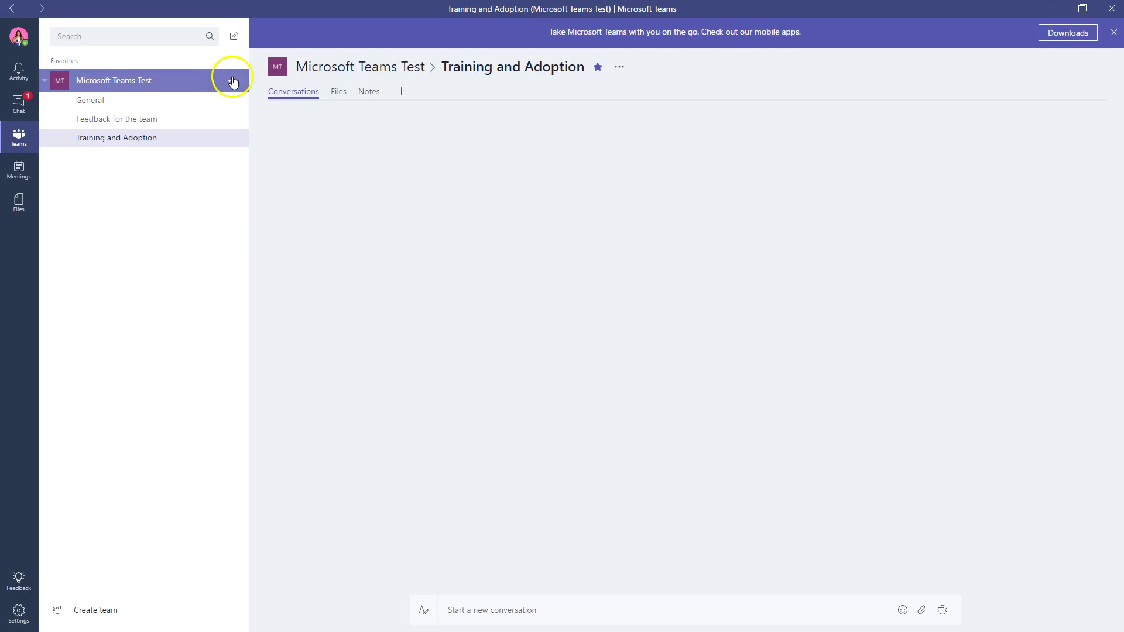
# Create a channel named "Project Management and Tasks" in the Microsoft Teams Test team, leaving the description empty
pyautogui.click(232, 80)
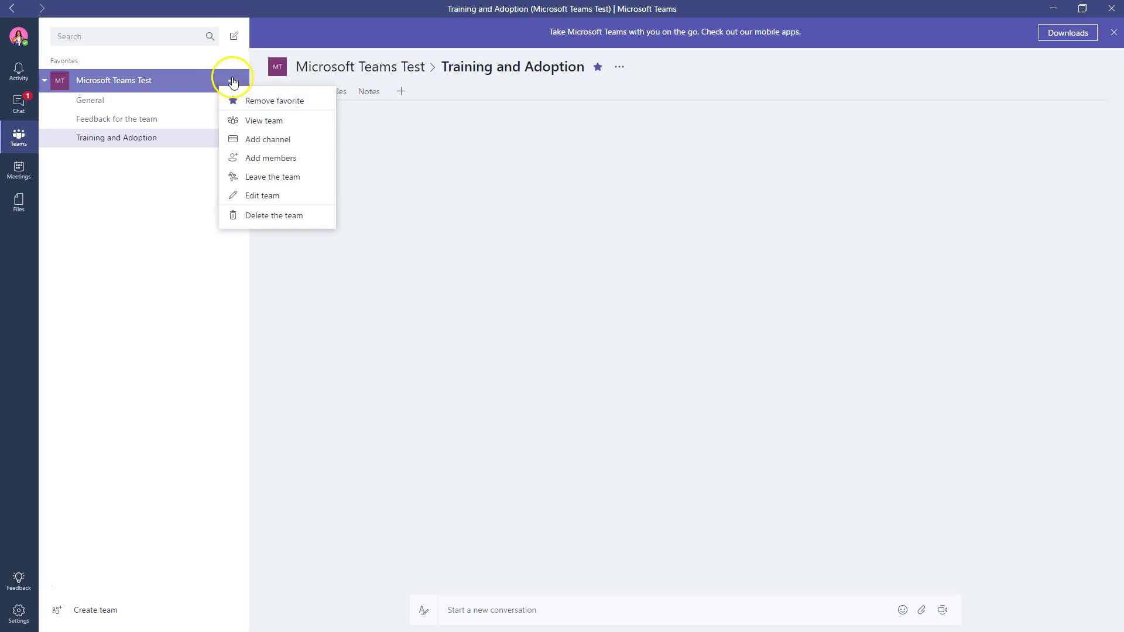
pyautogui.click(241, 138)
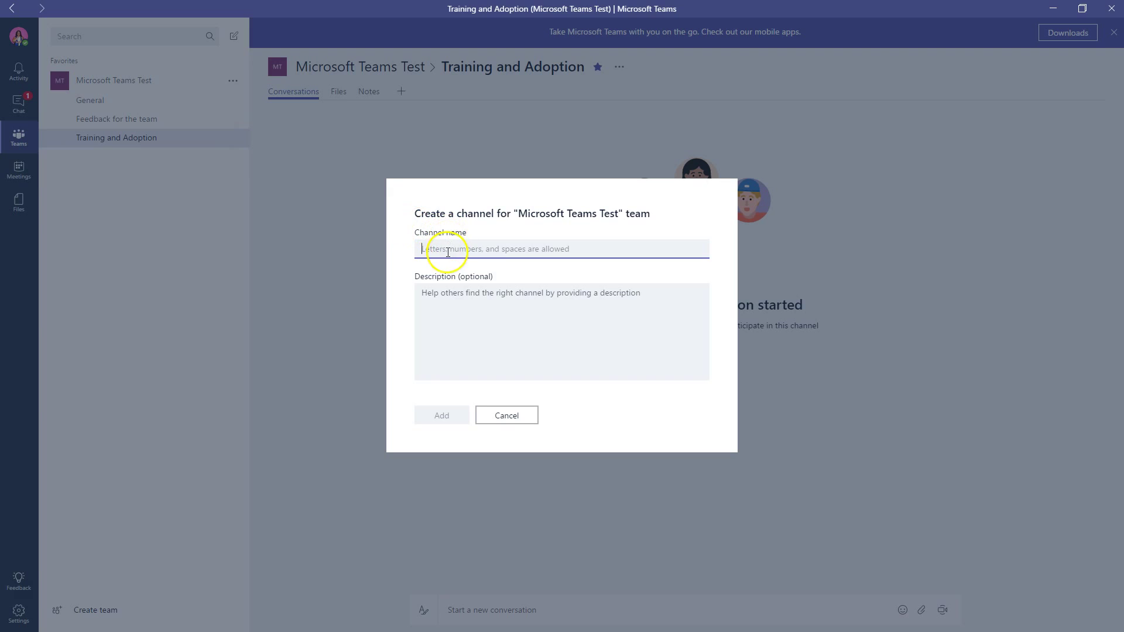
pyautogui.write('Projec')
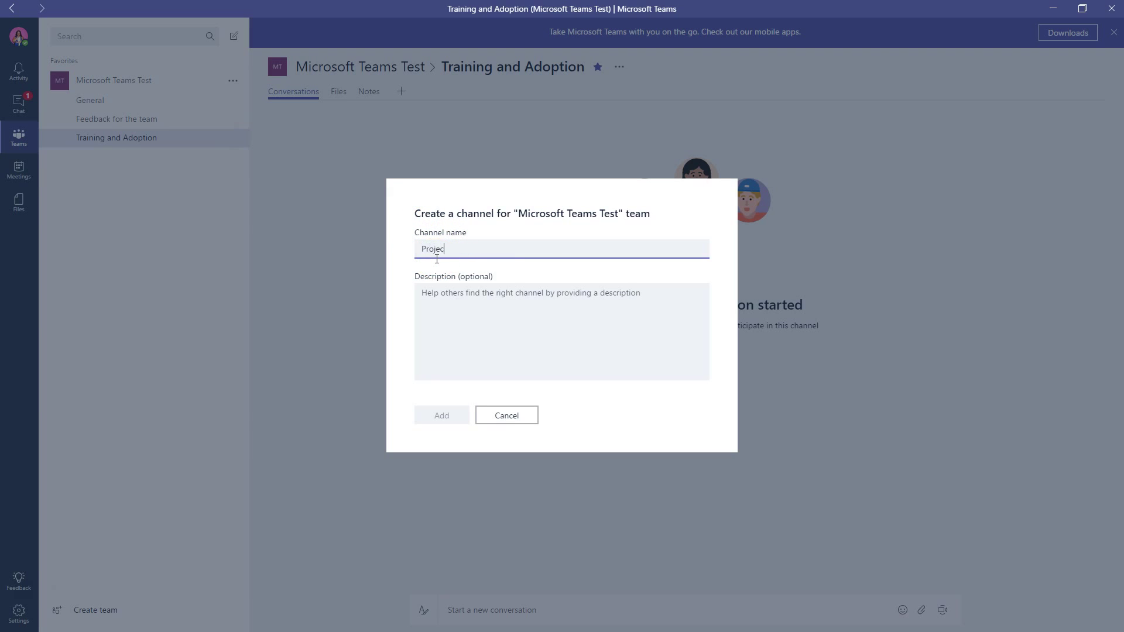
pyautogui.write('t Managemen')
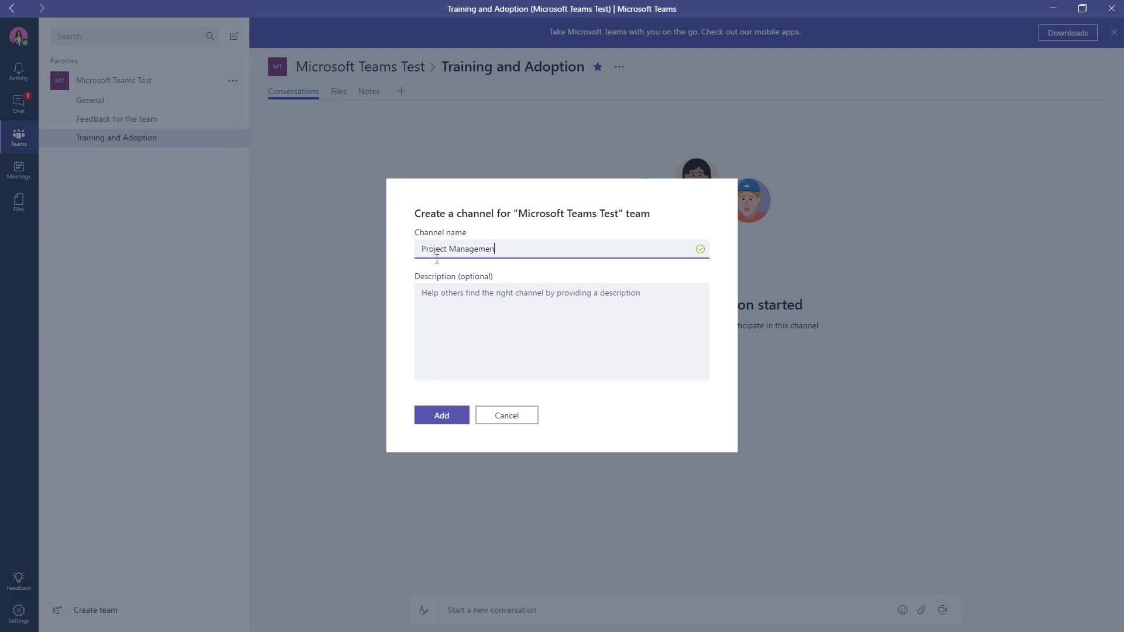
pyautogui.write('t and Tasks')
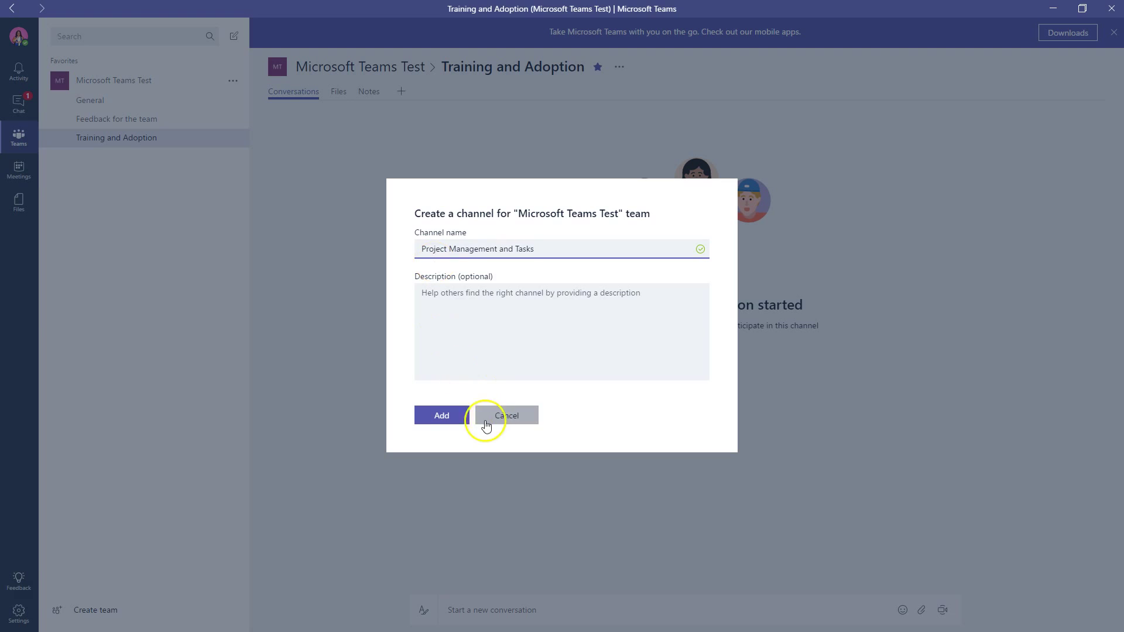
pyautogui.click(442, 416)
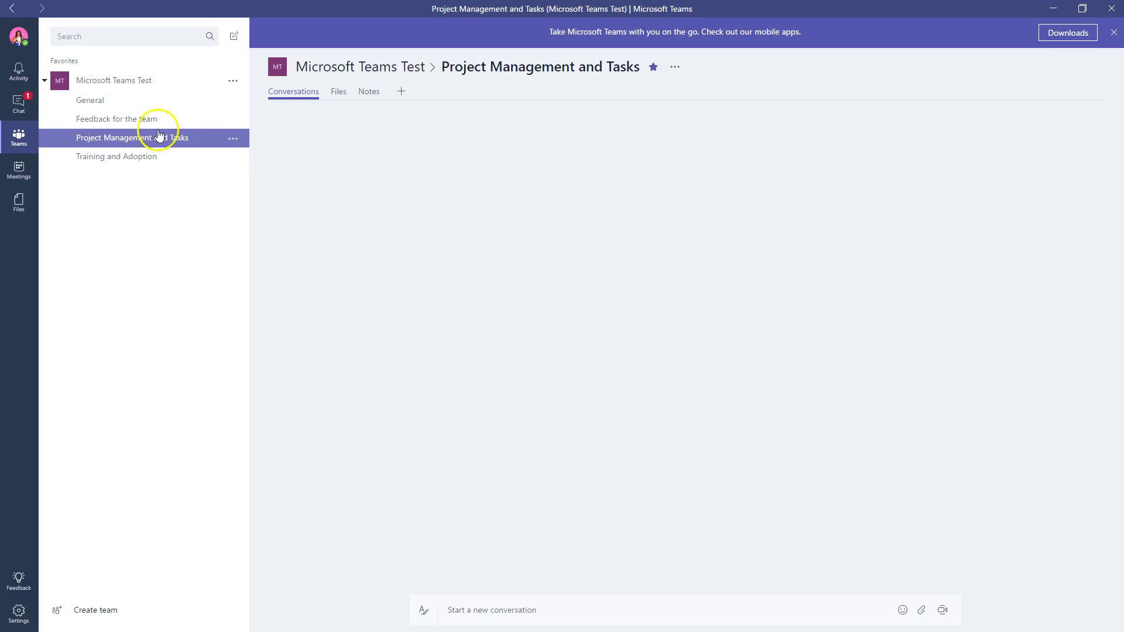
# Look through the conversations of each channel in the Microsoft Teams Test team, ending on Training and Adoption
pyautogui.click(157, 103)
pyautogui.click(156, 120)
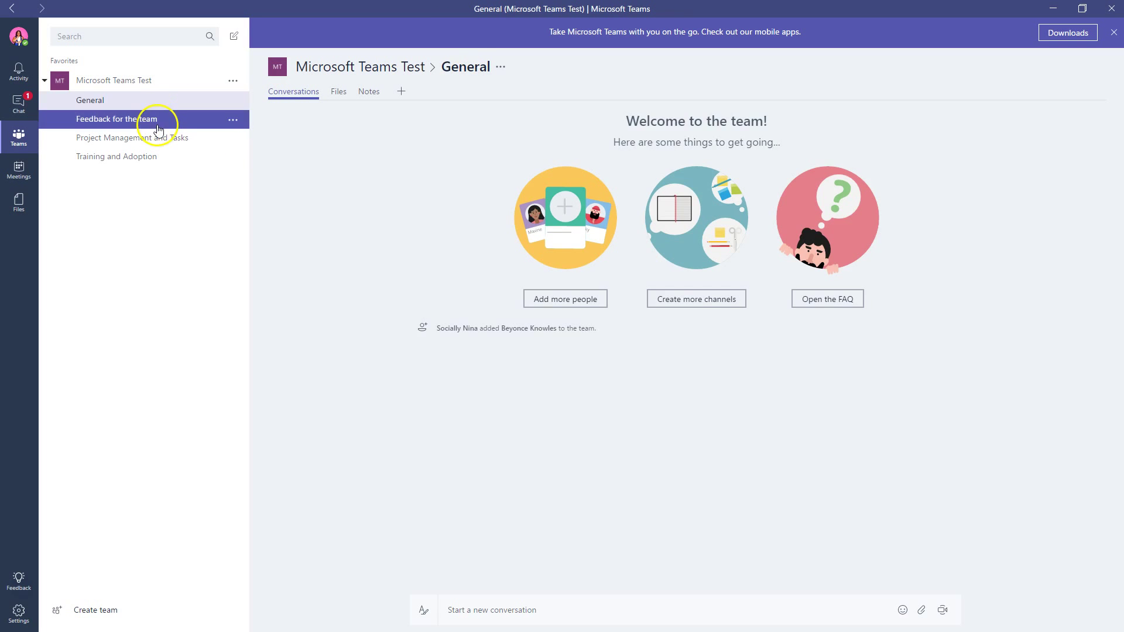
pyautogui.click(159, 139)
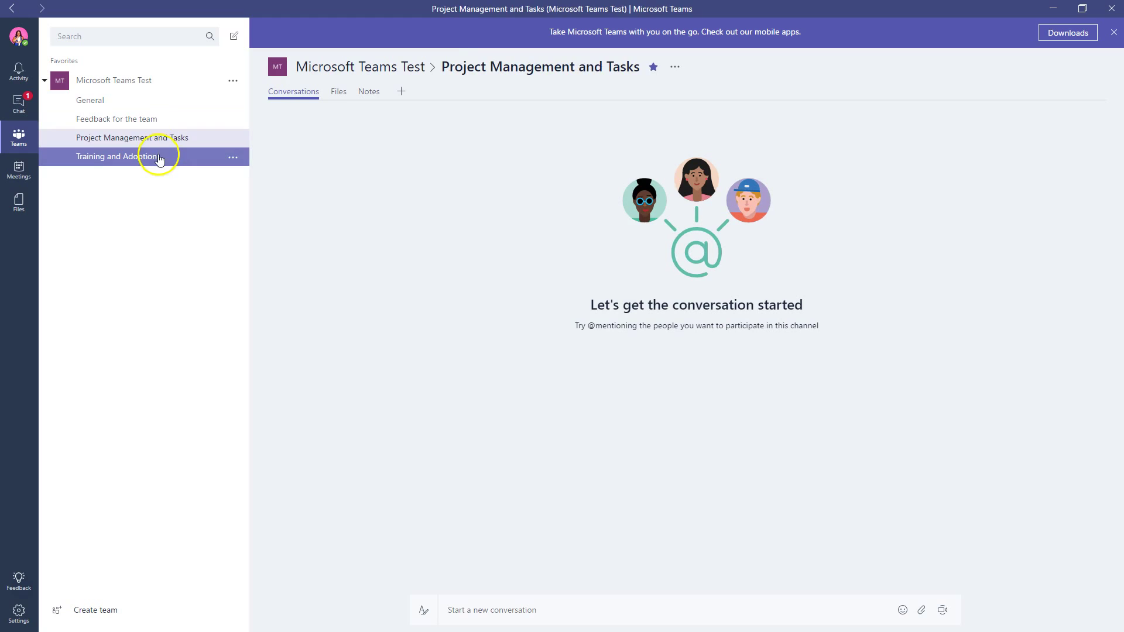
pyautogui.click(156, 154)
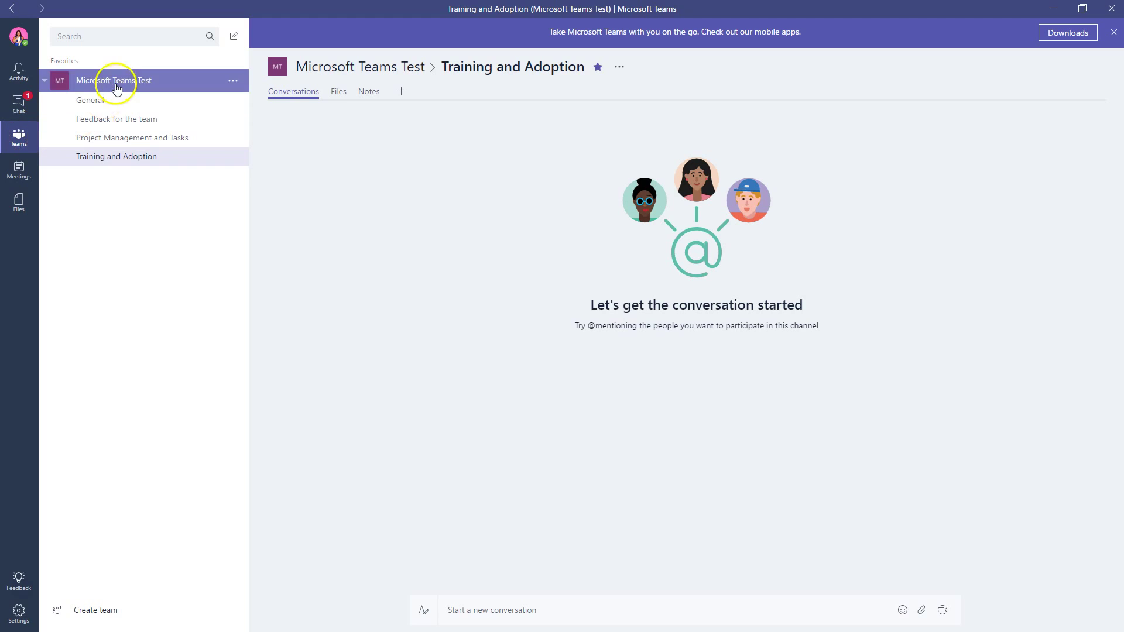
pyautogui.click(70, 87)
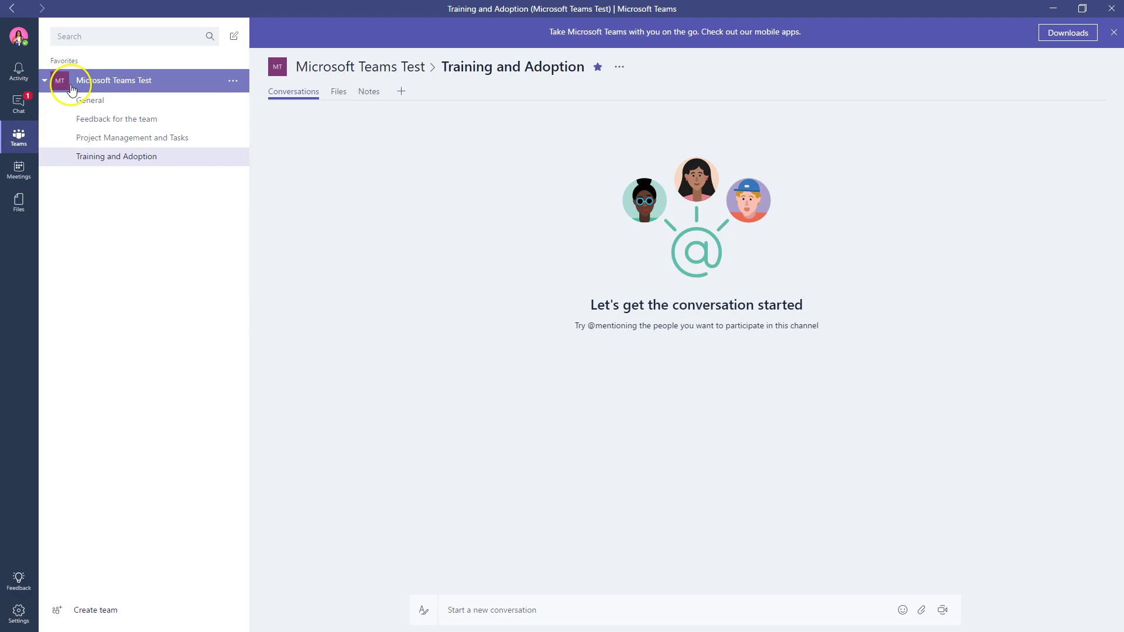
pyautogui.click(70, 87)
pyautogui.click(65, 128)
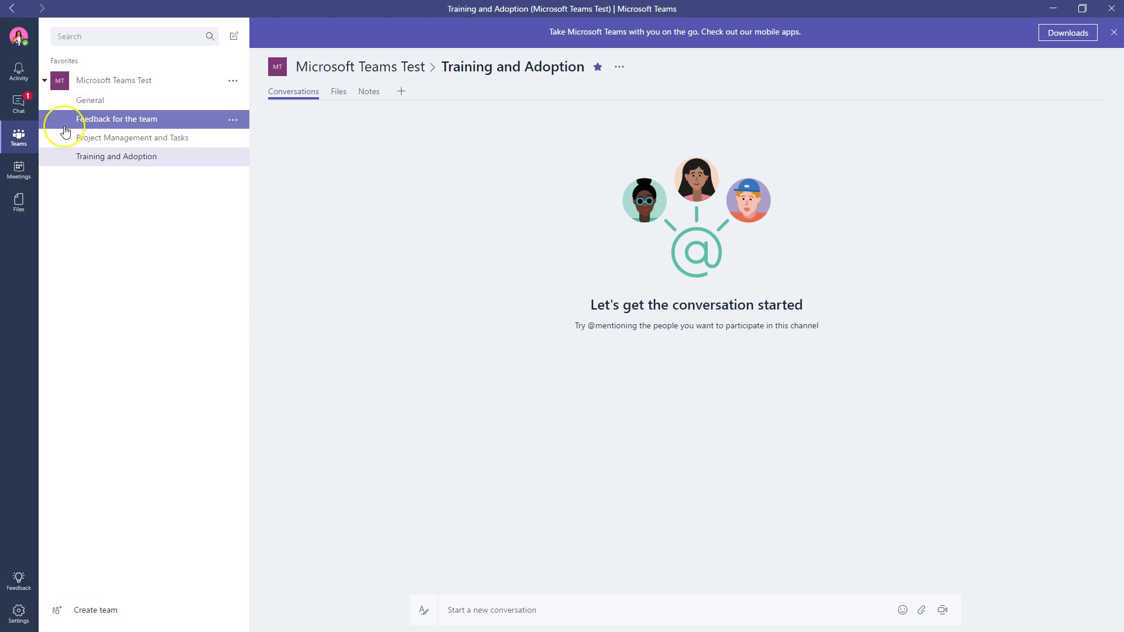
# Review the desktop and mobile apps offered on the Microsoft Teams downloads page in the browser, then return to Teams
pyautogui.click(357, 68)
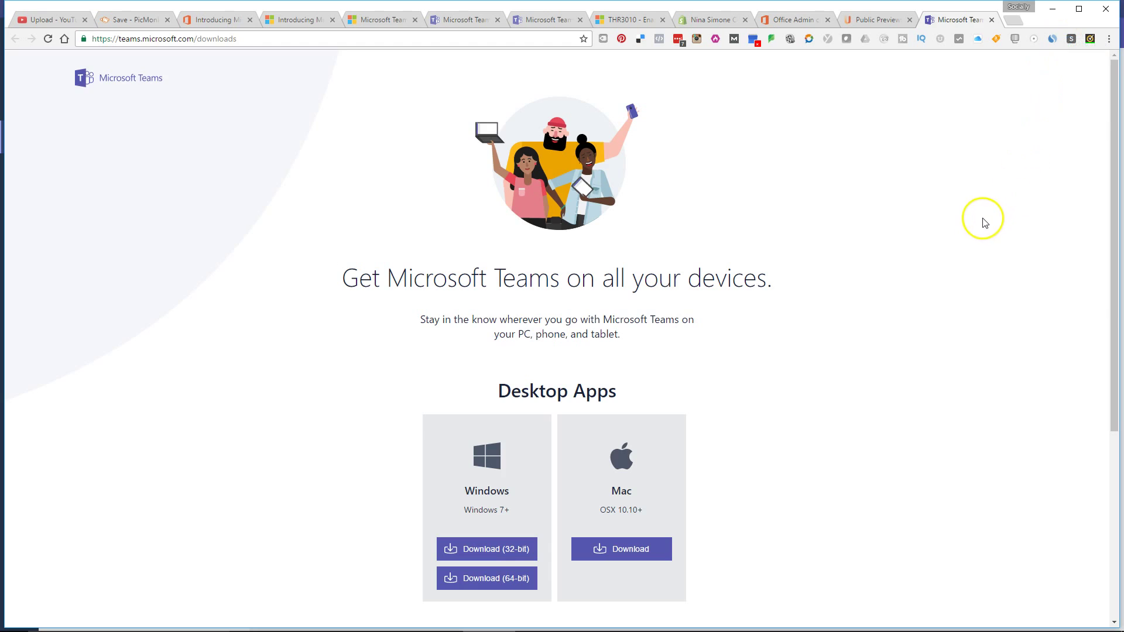
pyautogui.scroll(-5, 983, 223)
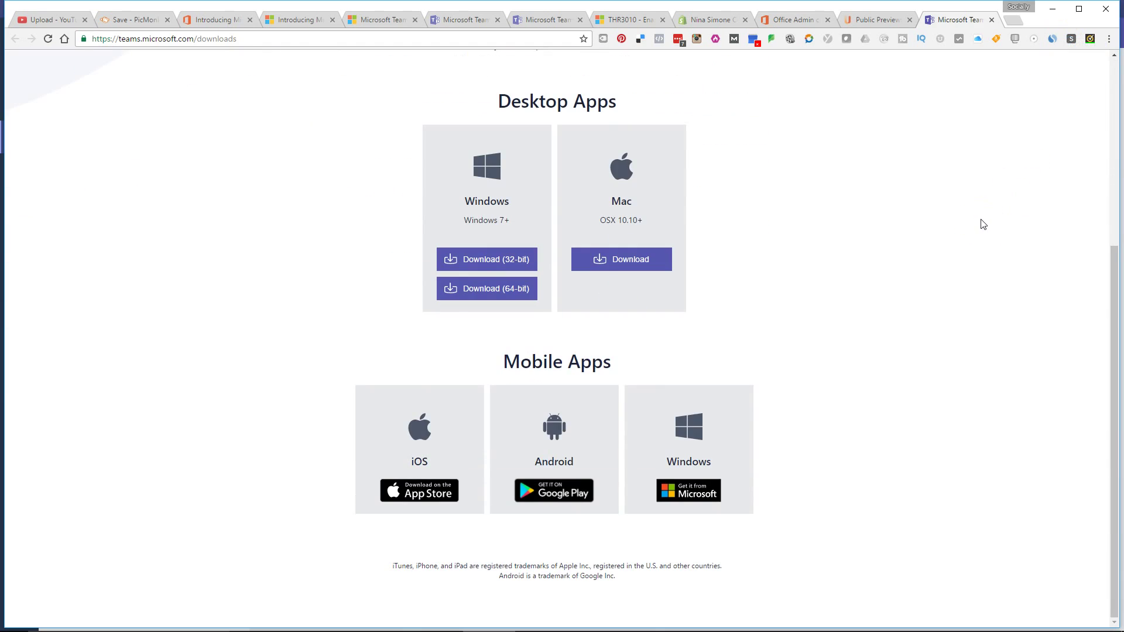
pyautogui.click(1060, 10)
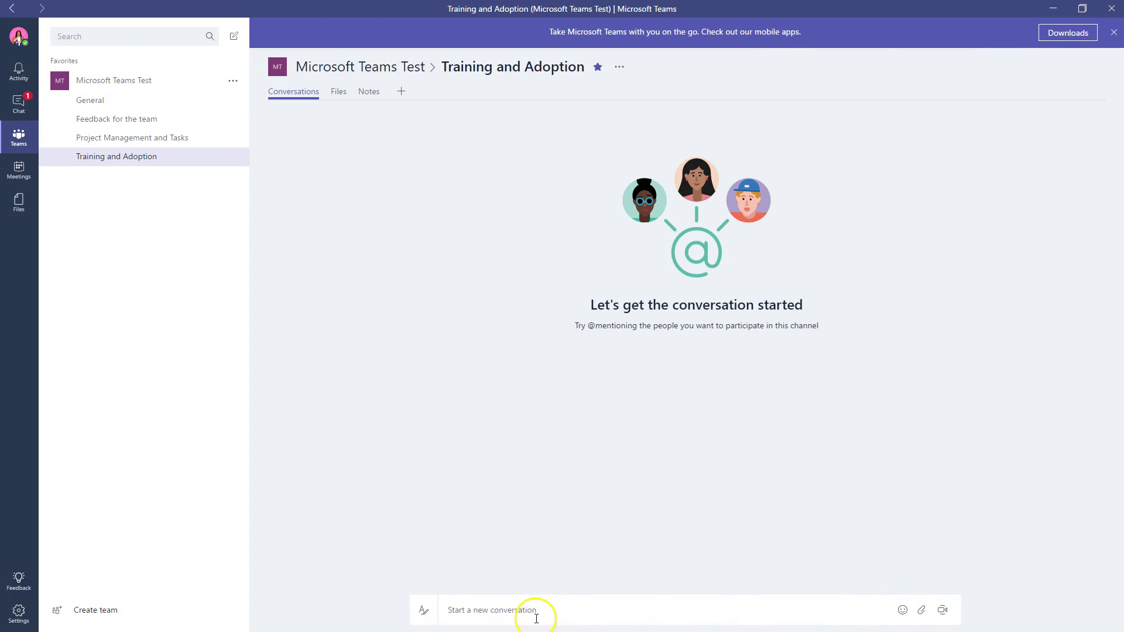
# Show the General channel's conversations and view the contact cards of the people named in the member-added notice
pyautogui.click(141, 81)
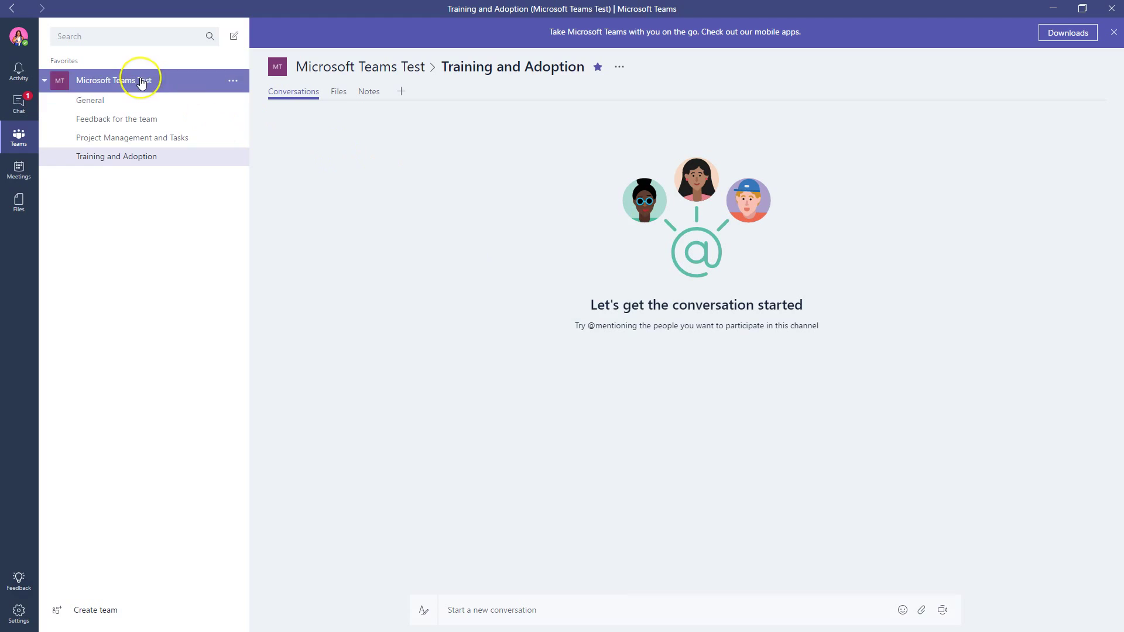
pyautogui.click(87, 105)
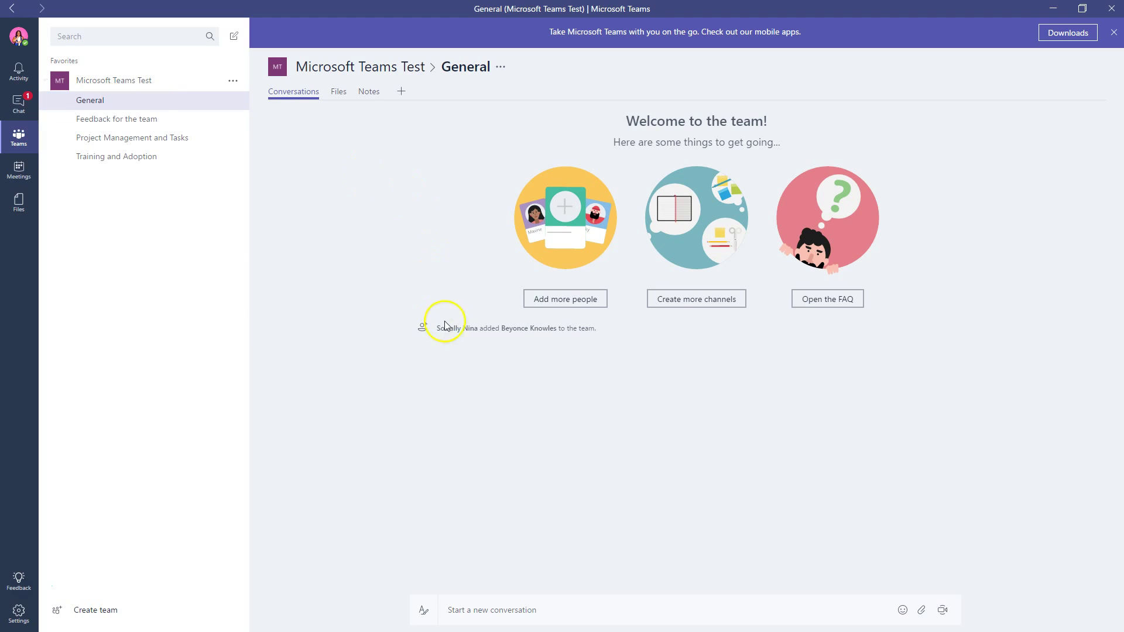
pyautogui.moveTo(443, 333)
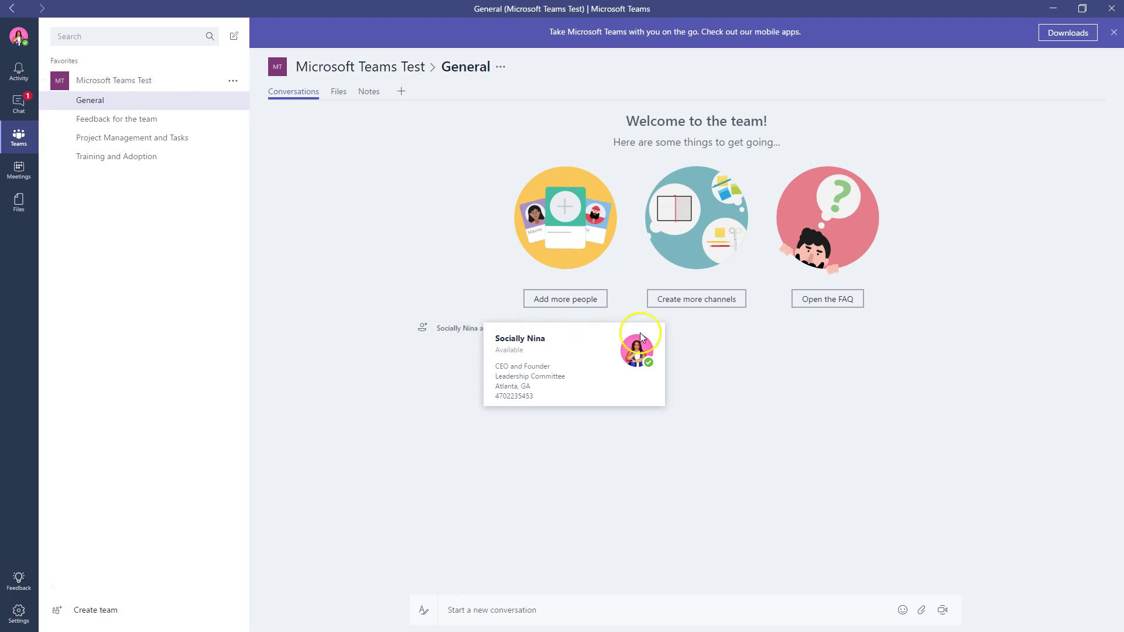
pyautogui.moveTo(525, 332)
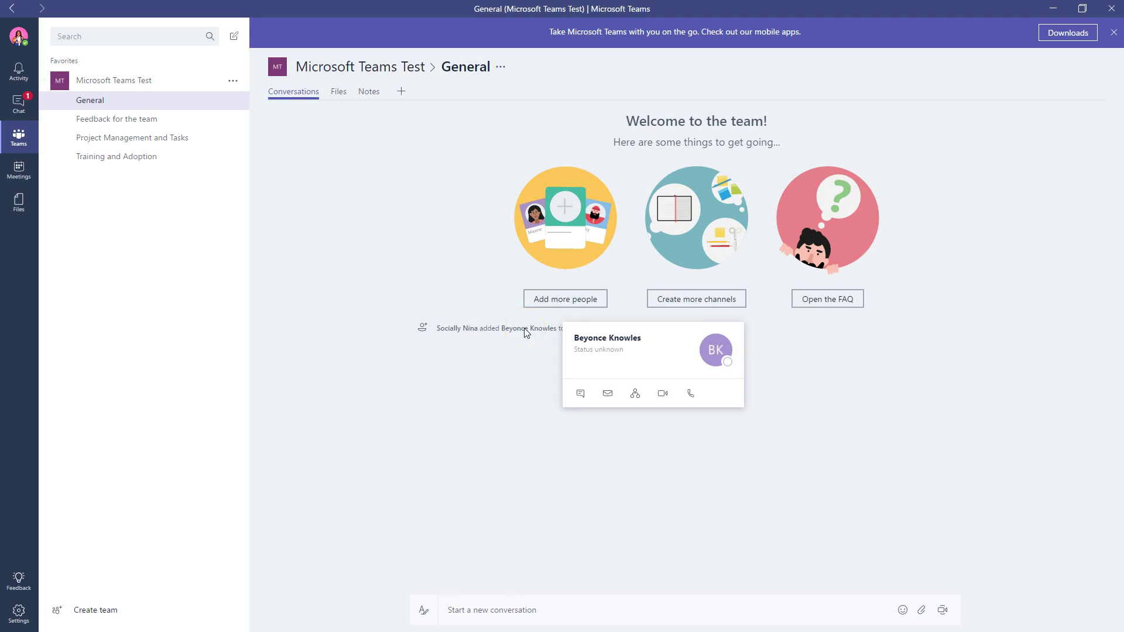
# Post a message in the General channel that mentions the added team member and says "I woke up like this!"
pyautogui.click(497, 618)
pyautogui.write('@beyo')
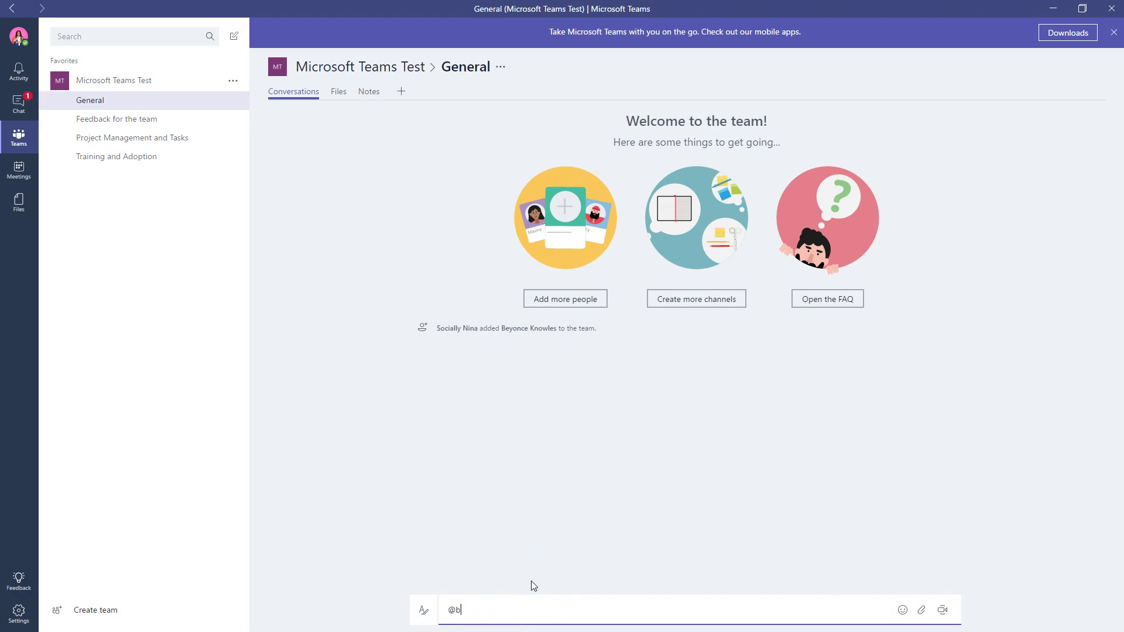
pyautogui.click(537, 550)
pyautogui.press('Return')
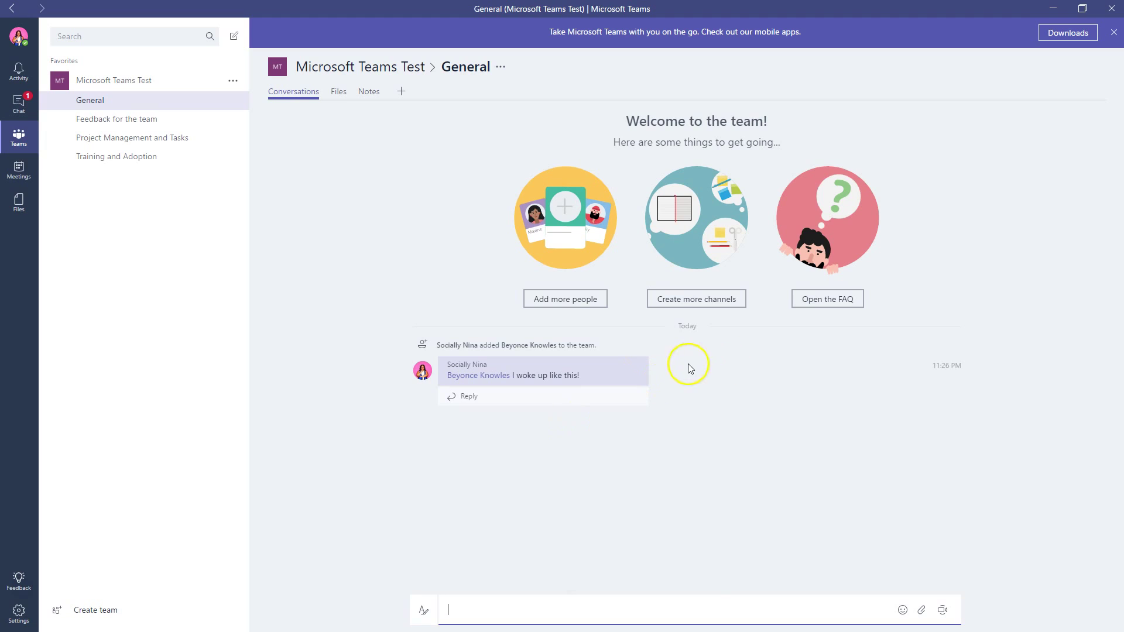
# Show the emoji and stickers available for a new General channel message, browsing the Popular and Emoji categories
pyautogui.click(901, 611)
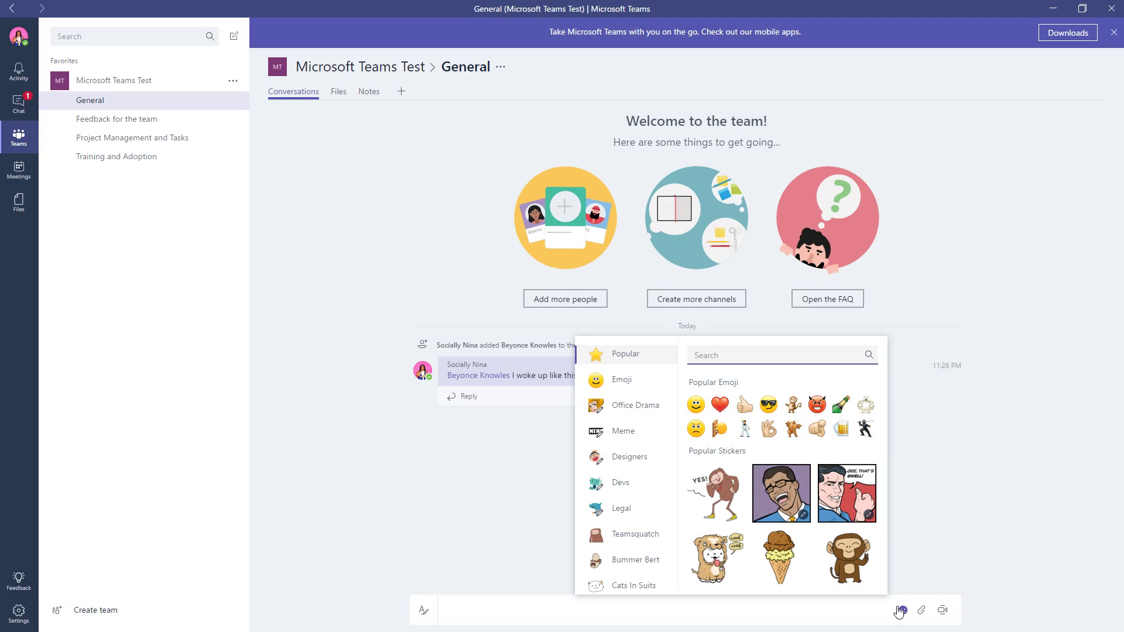
pyautogui.click(856, 511)
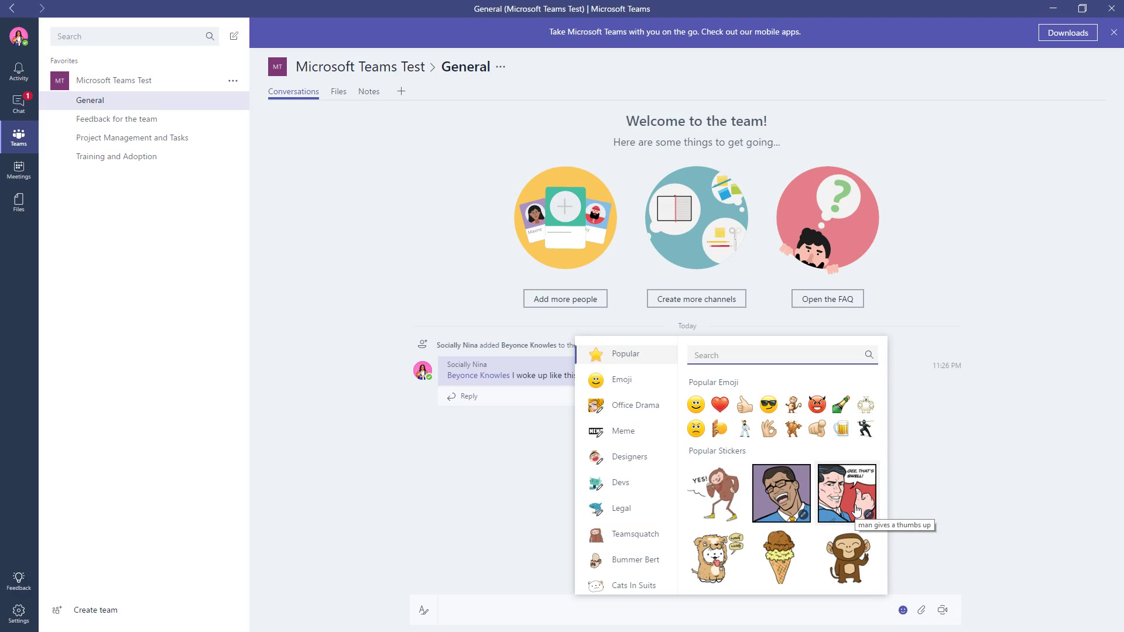
pyautogui.click(643, 391)
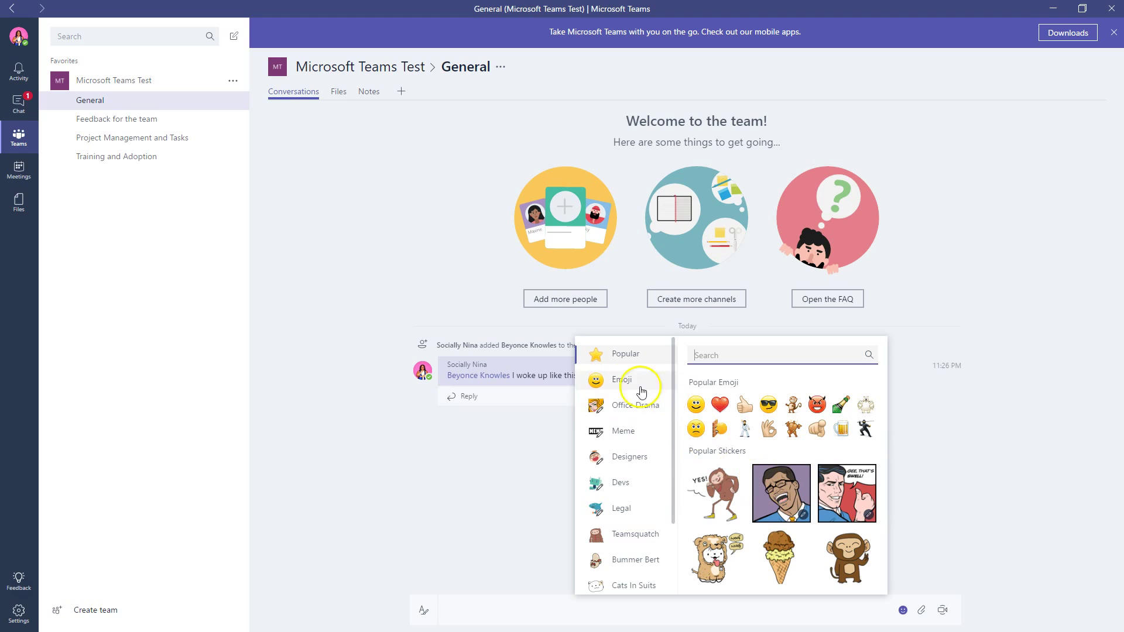
pyautogui.click(621, 381)
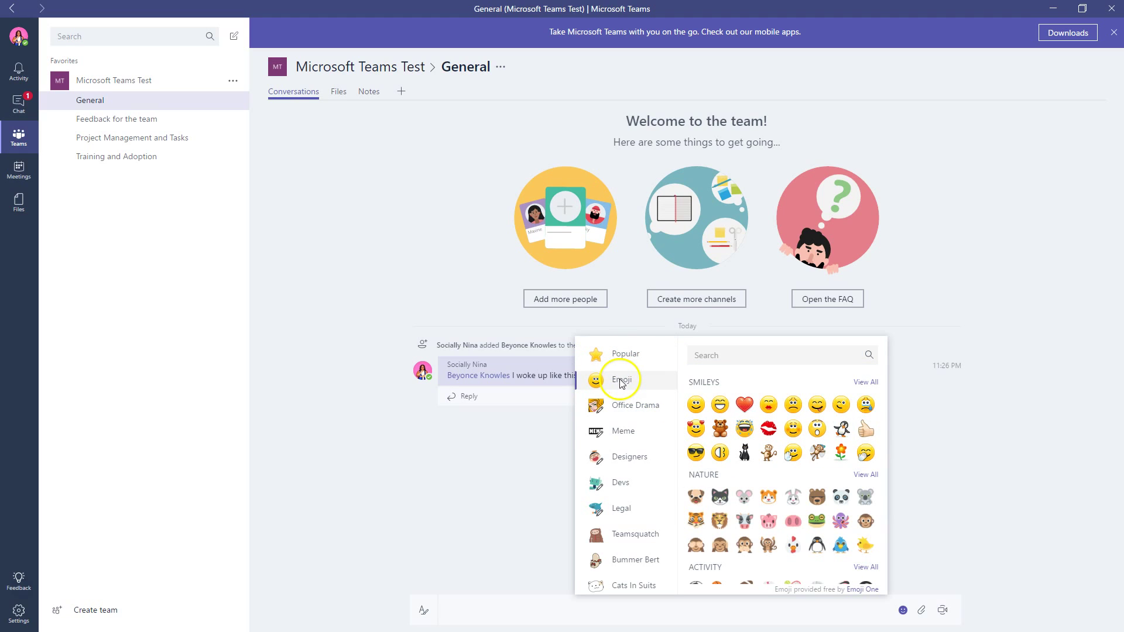
# Choose the meme of the laughing cartoon man in a white shirt and set its top caption to "This is awesome"
pyautogui.click(623, 431)
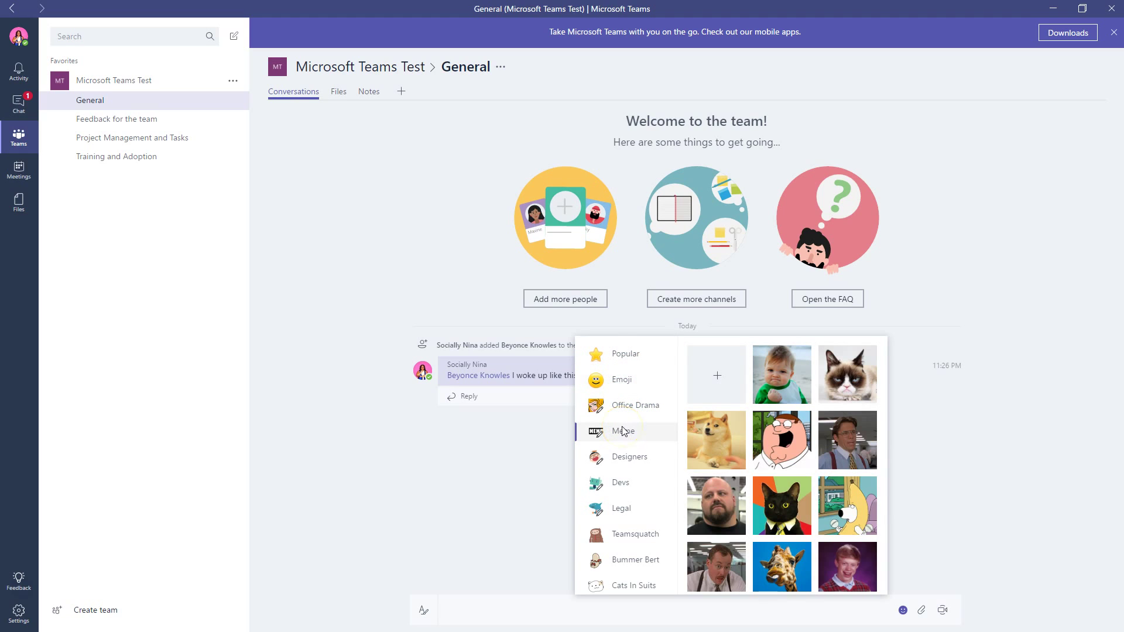
pyautogui.click(784, 444)
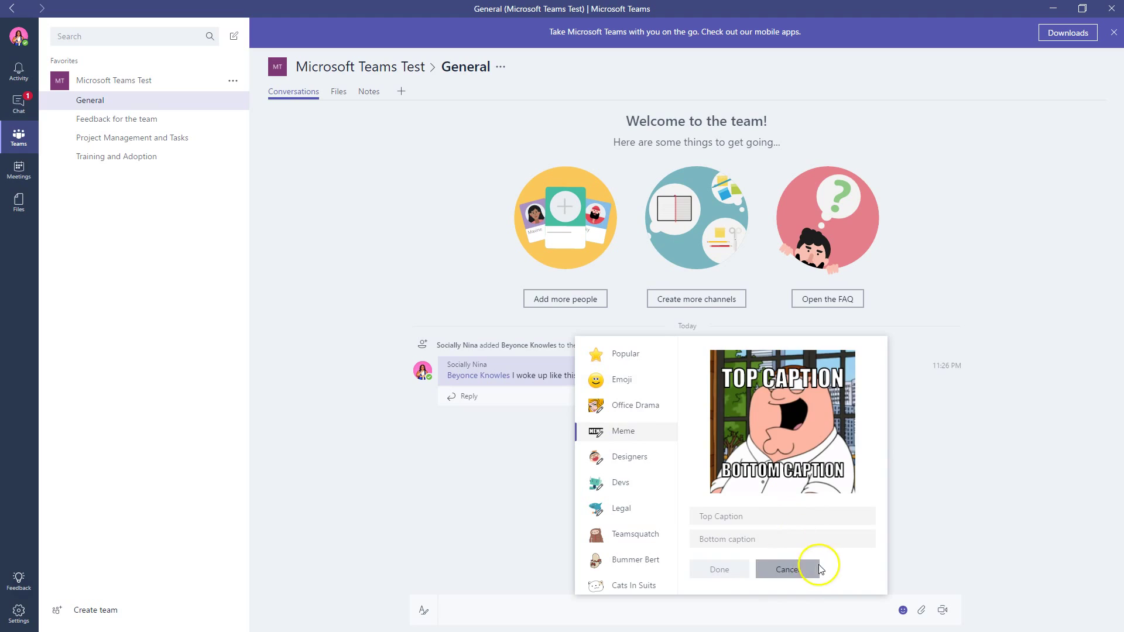
pyautogui.click(750, 521)
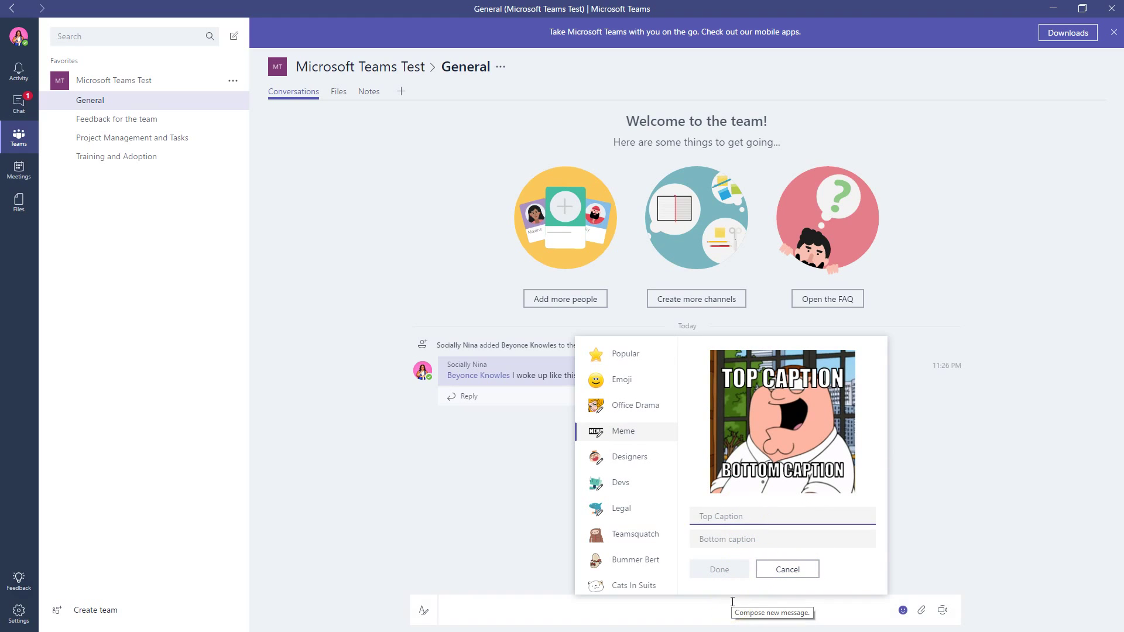
pyautogui.write('This is awesome')
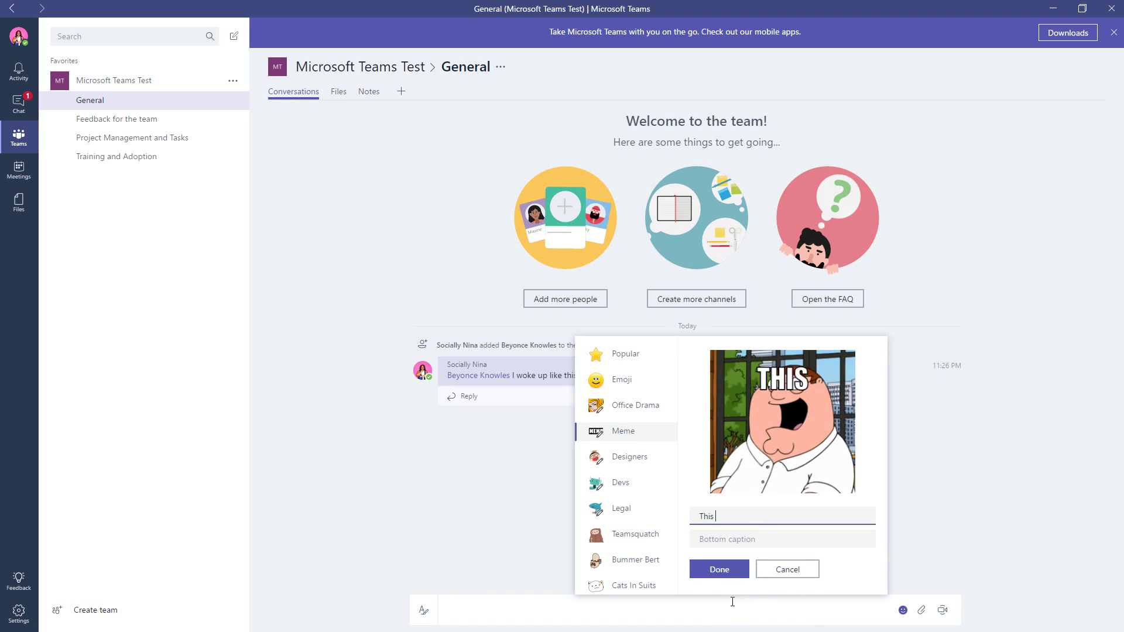
pyautogui.press('Tab')
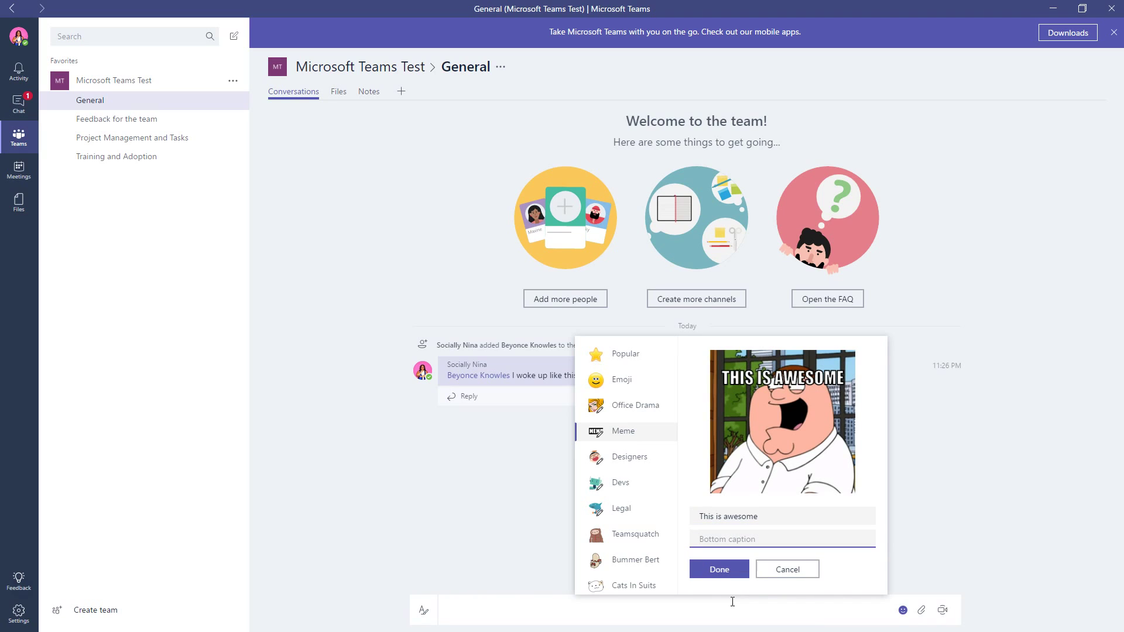
# Set the meme's bottom caption to "Beyonce where's the rignt" and post the meme in the General channel
pyautogui.write('B')
pyautogui.press('BackSpace')
pyautogui.write('Be')
pyautogui.press('BackSpace')
pyautogui.write('eyonce wher')
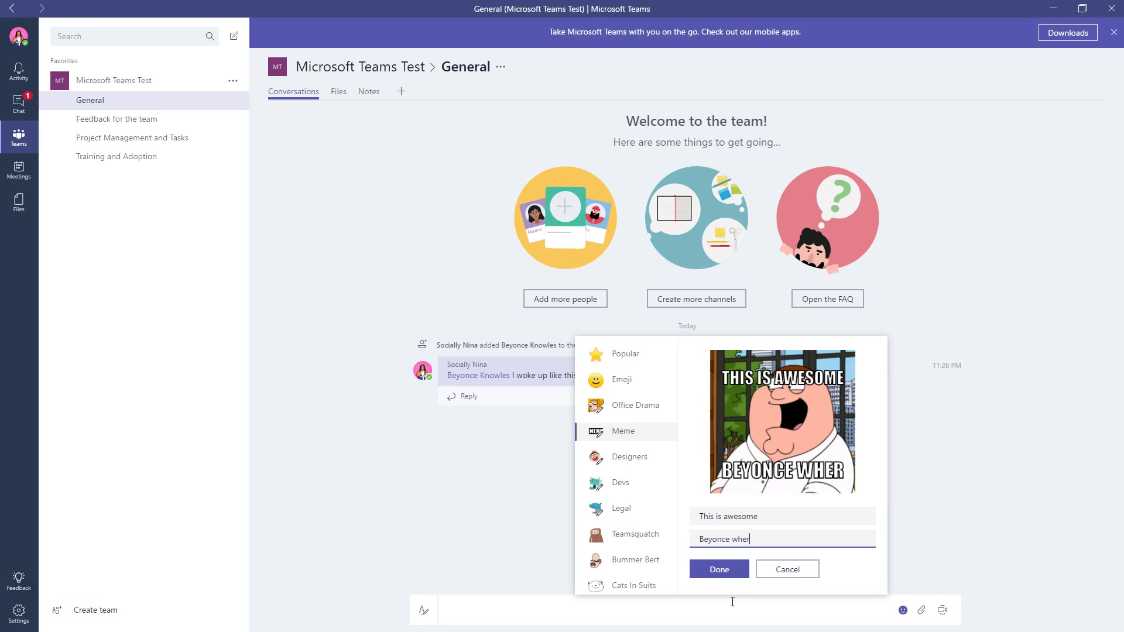
pyautogui.write("e's the rignt")
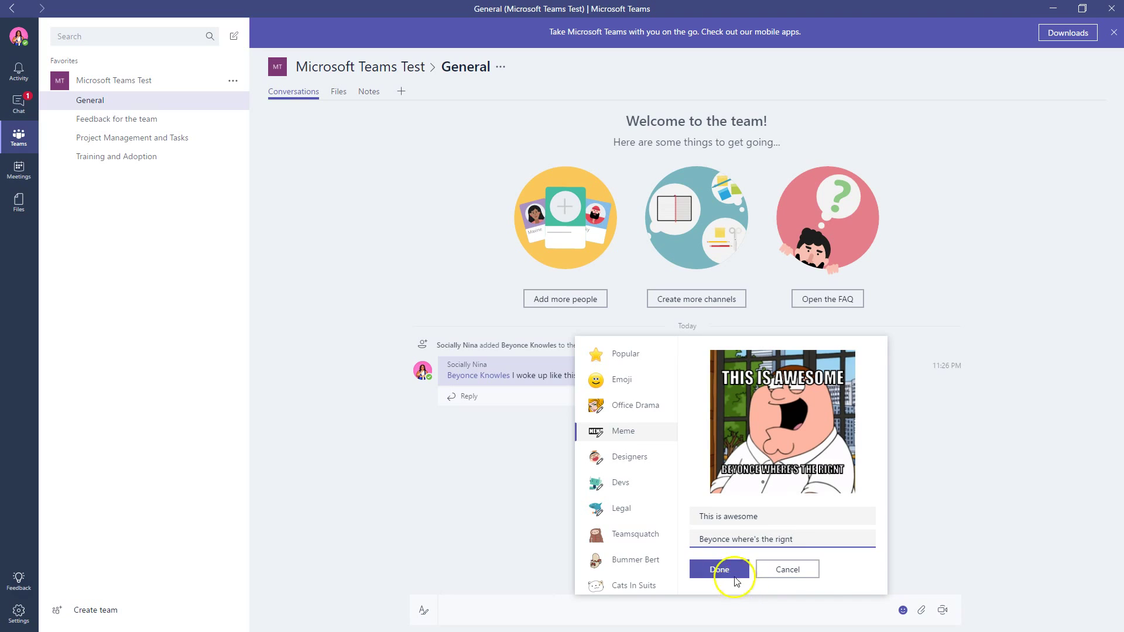
pyautogui.scroll(-3, 665, 479)
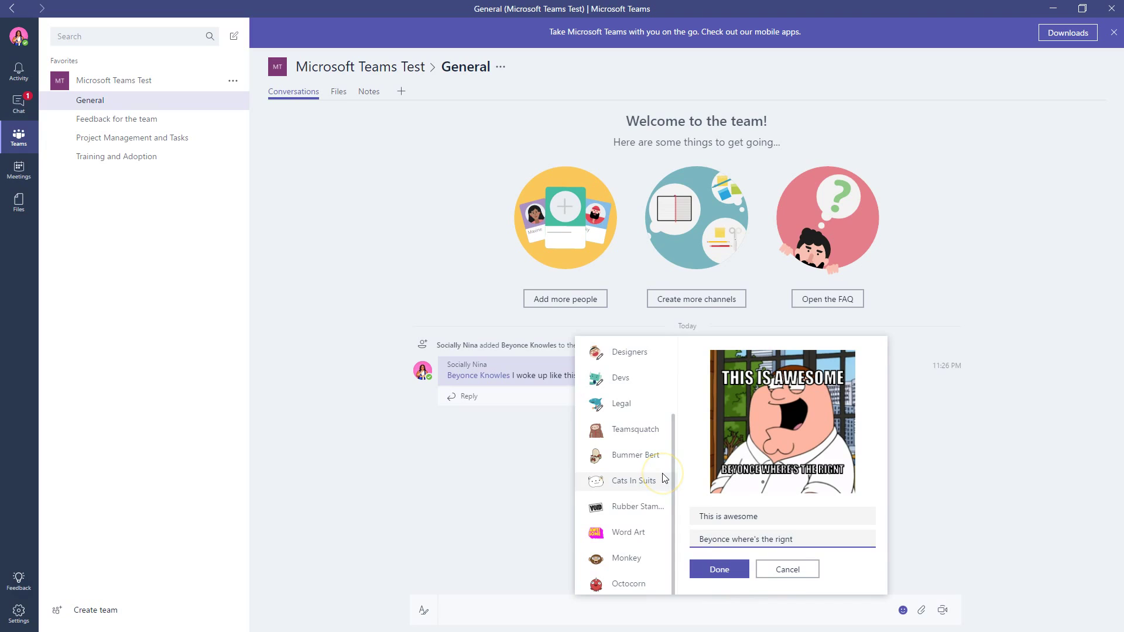
pyautogui.click(709, 568)
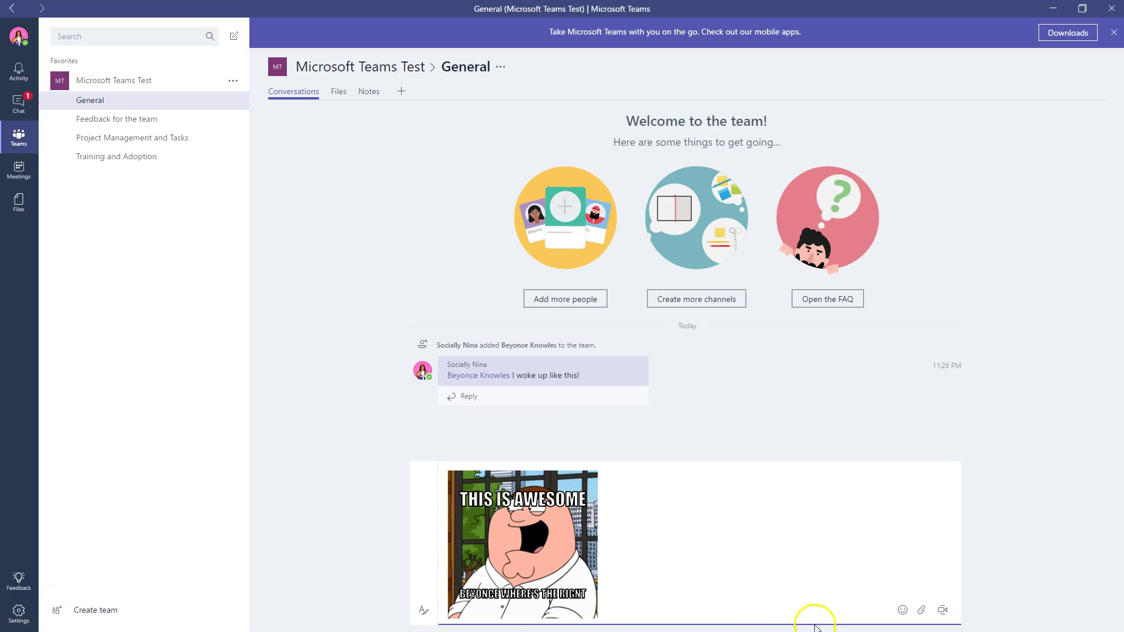
pyautogui.press('Return')
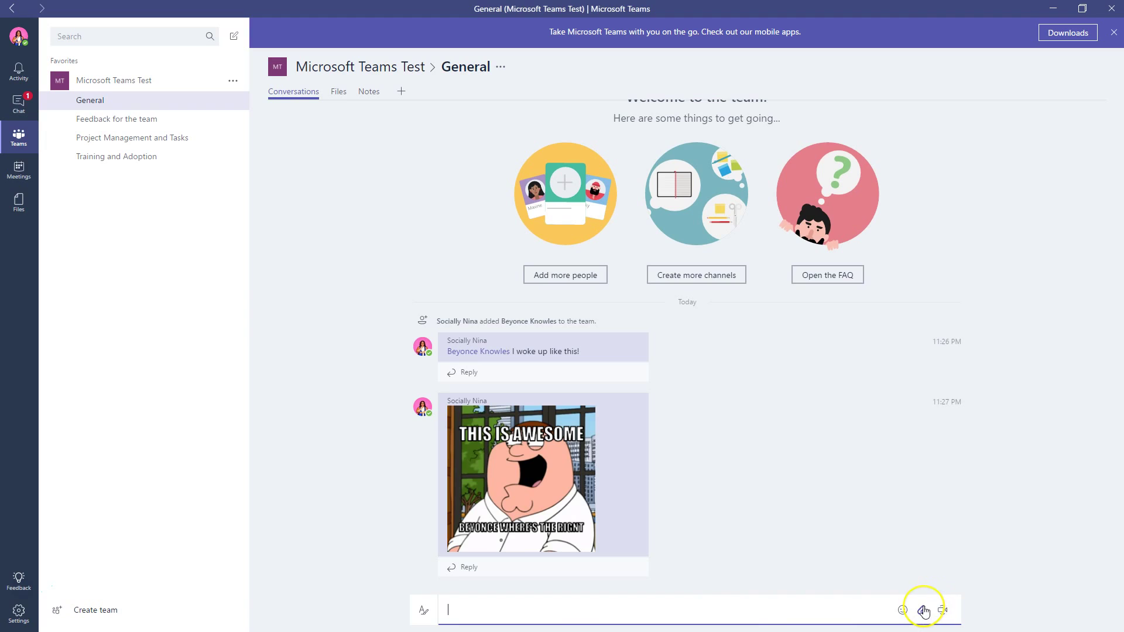
# Browse the attachable files of the Microsoft Teams Test team, down to the Project Management and Tasks folder
pyautogui.click(922, 610)
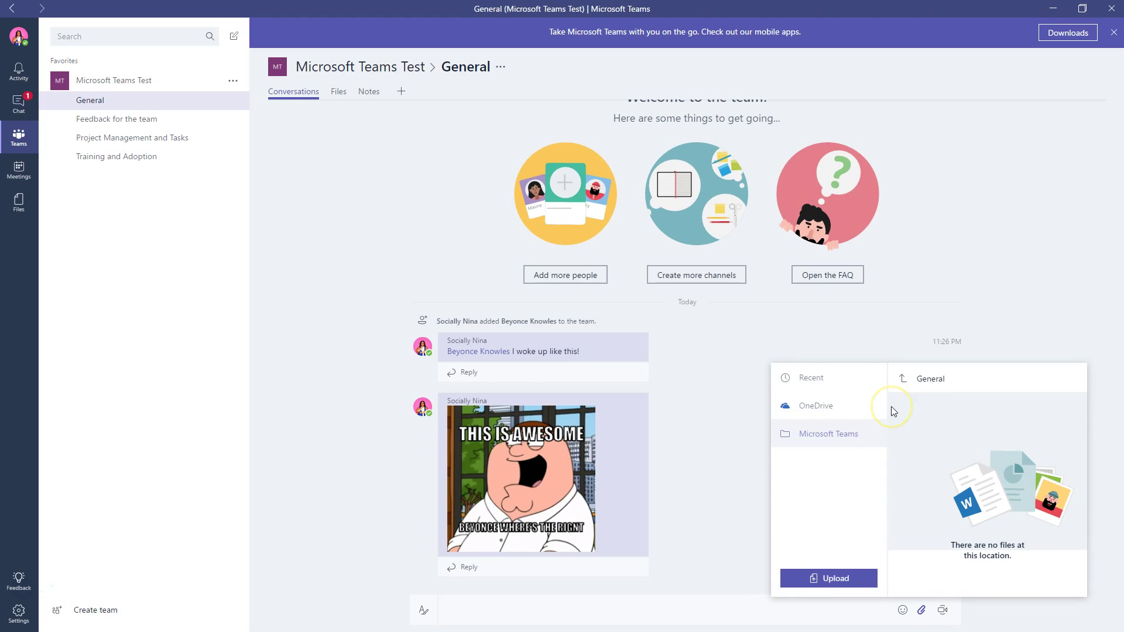
pyautogui.click(844, 439)
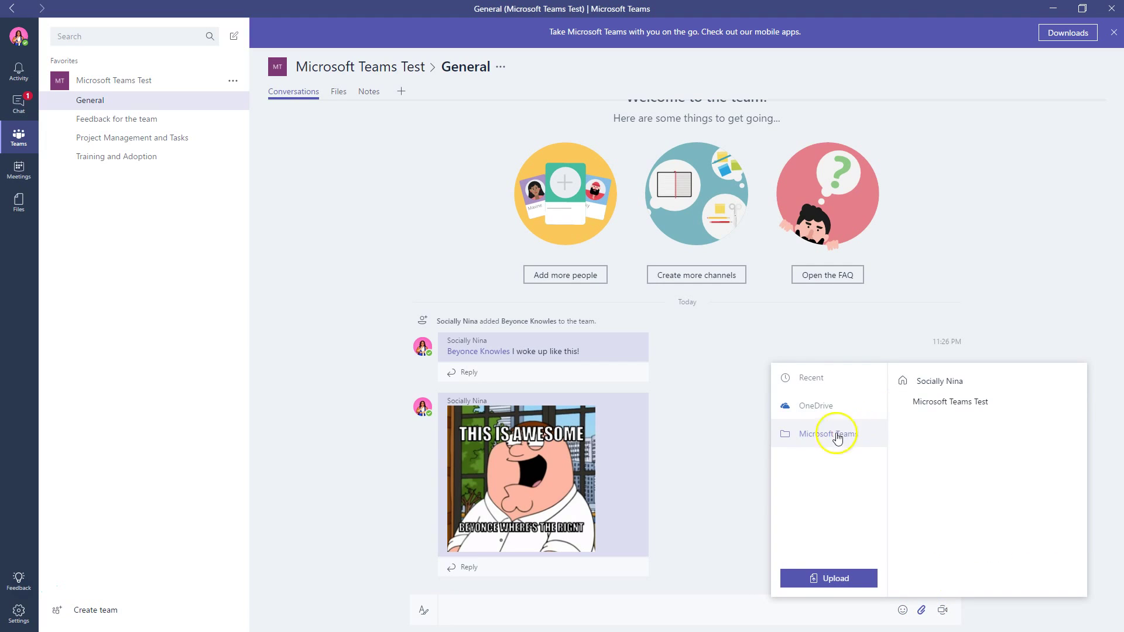
pyautogui.click(957, 407)
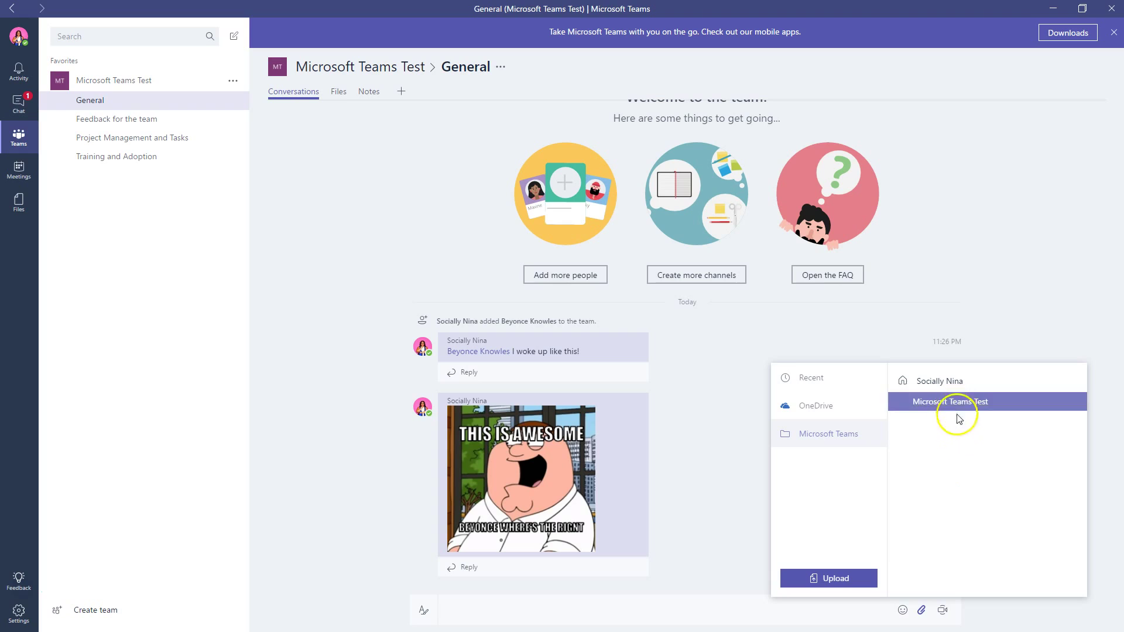
pyautogui.click(958, 404)
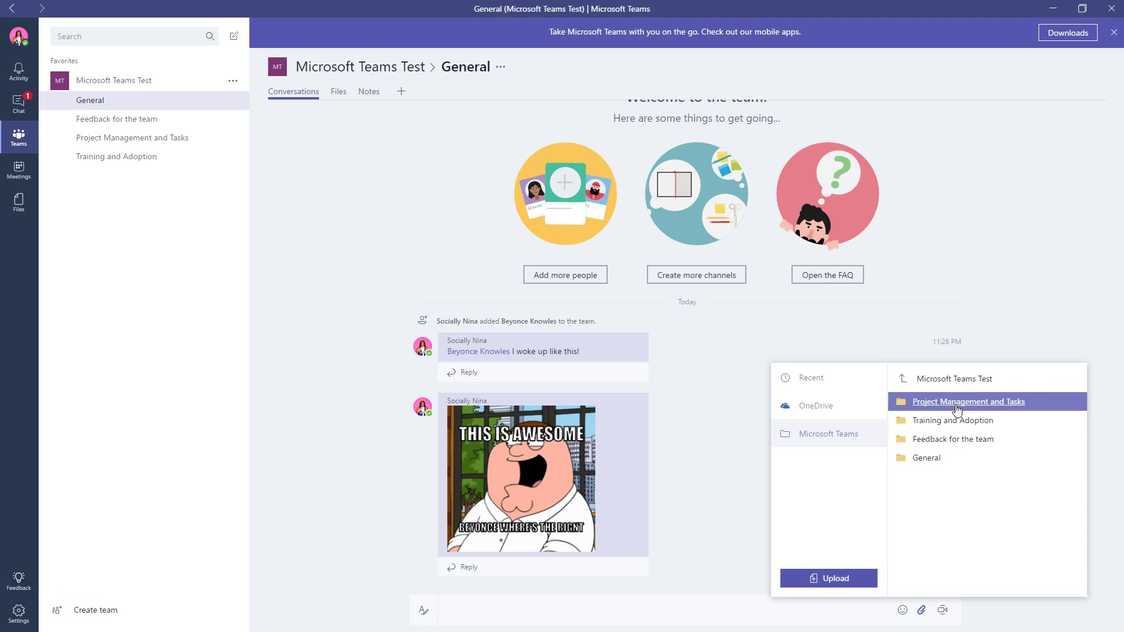
pyautogui.click(943, 404)
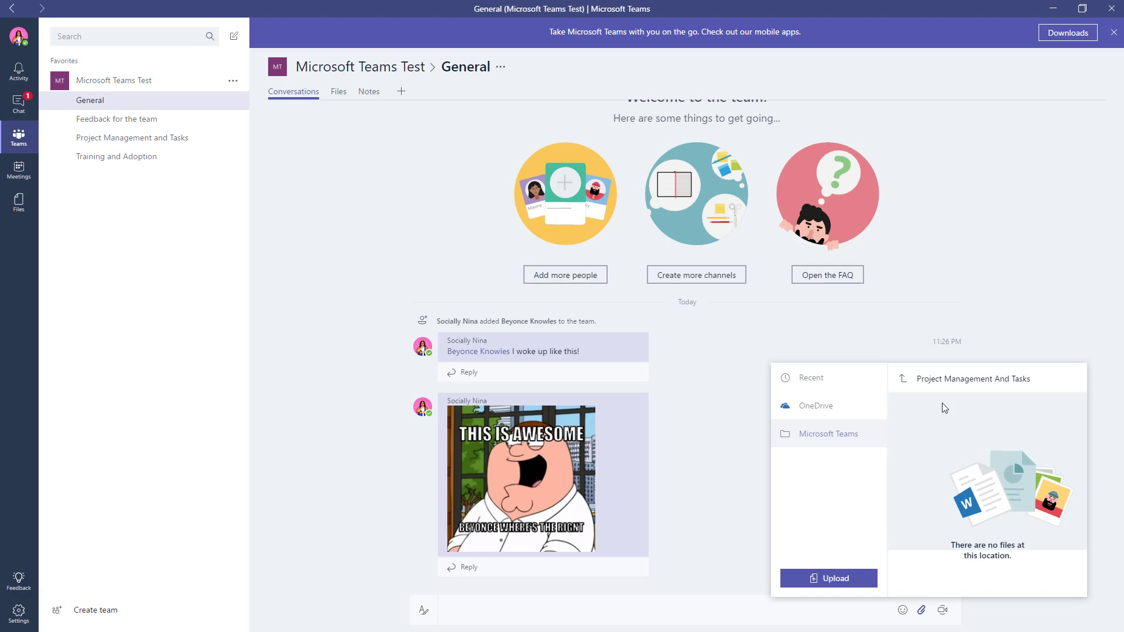
# Search the local graphics folder for "team" and attach "Thumbnail Microsoft Teams.jpg" to the new General channel message
pyautogui.click(836, 579)
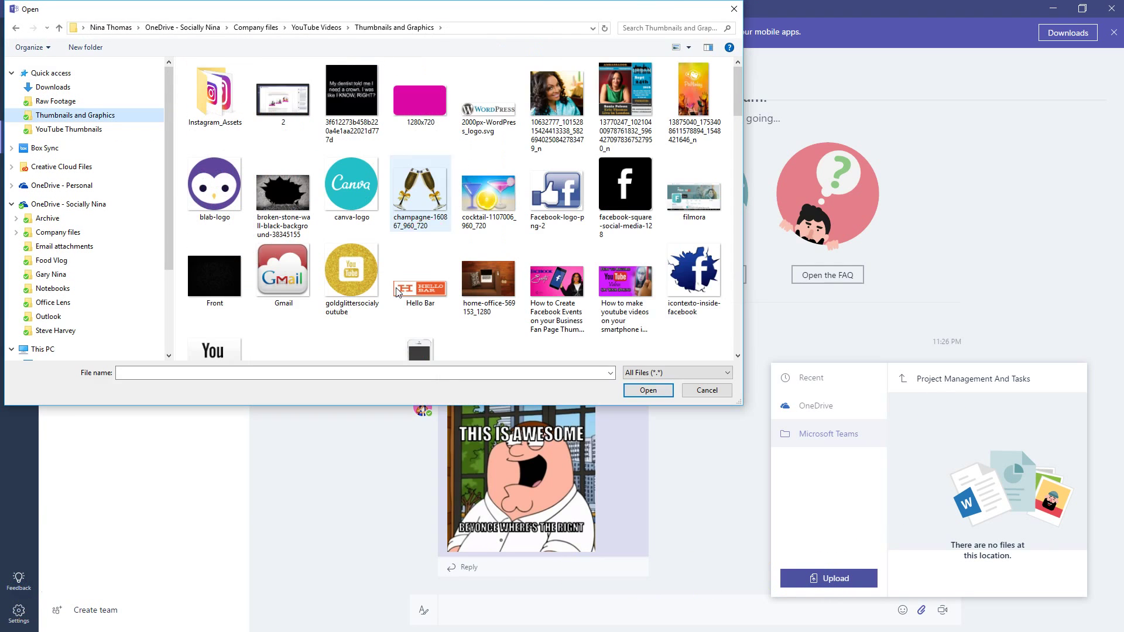
pyautogui.click(658, 26)
pyautogui.write('t')
pyautogui.click(688, 145)
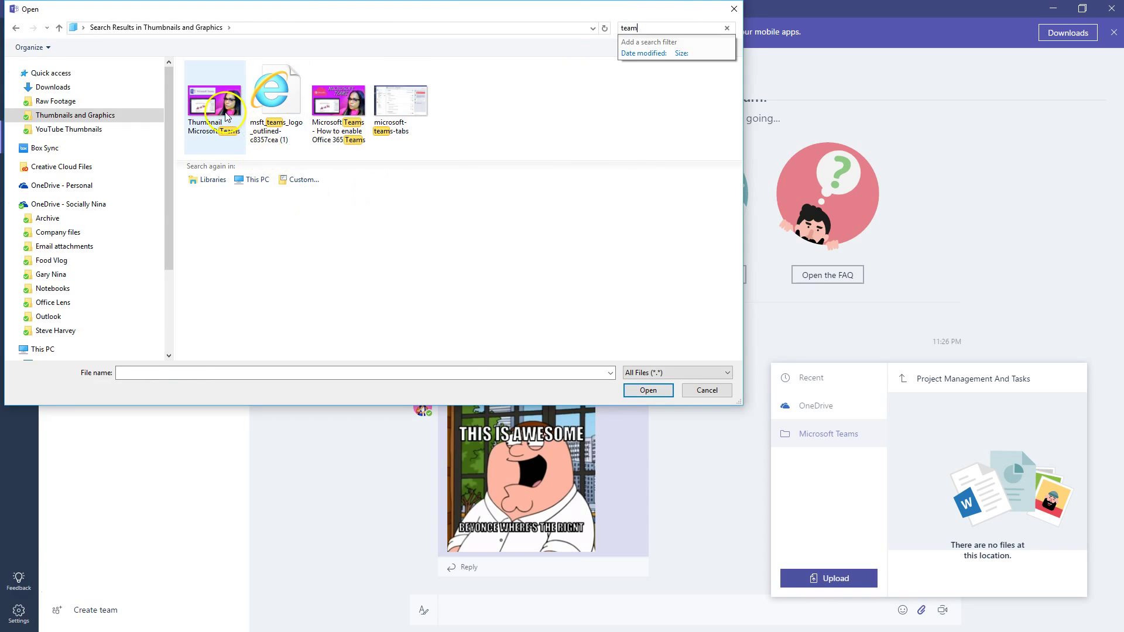
pyautogui.doubleClick(226, 116)
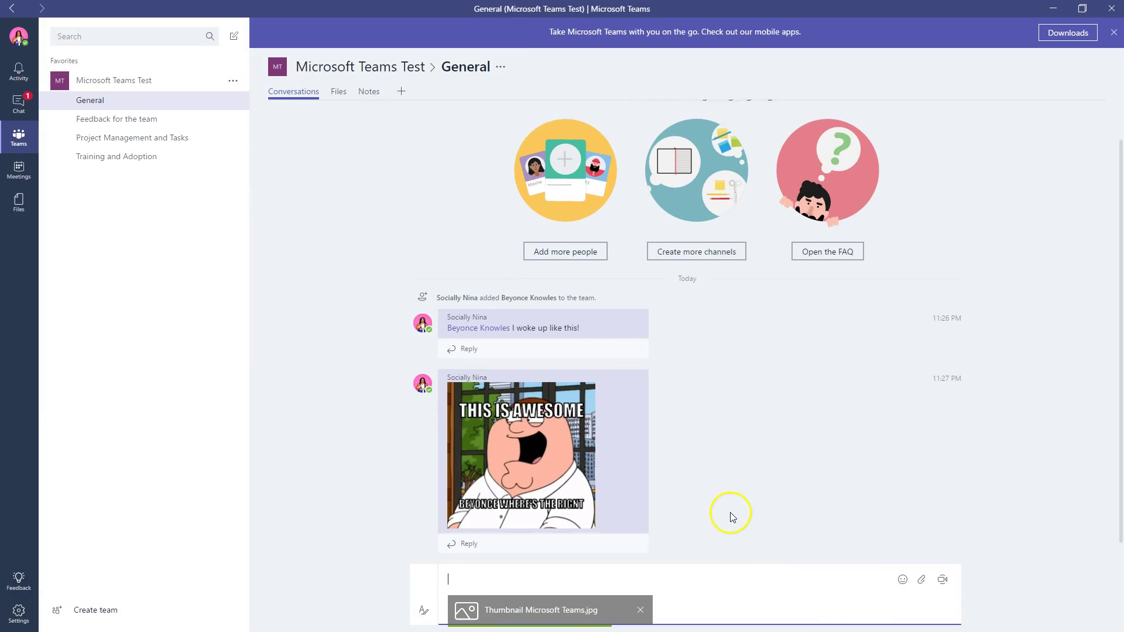
# Post the attached thumbnail in the General channel with the message "This is my new thumbnail. Isn't it awesome?"
pyautogui.click(762, 579)
pyautogui.write('This is my new')
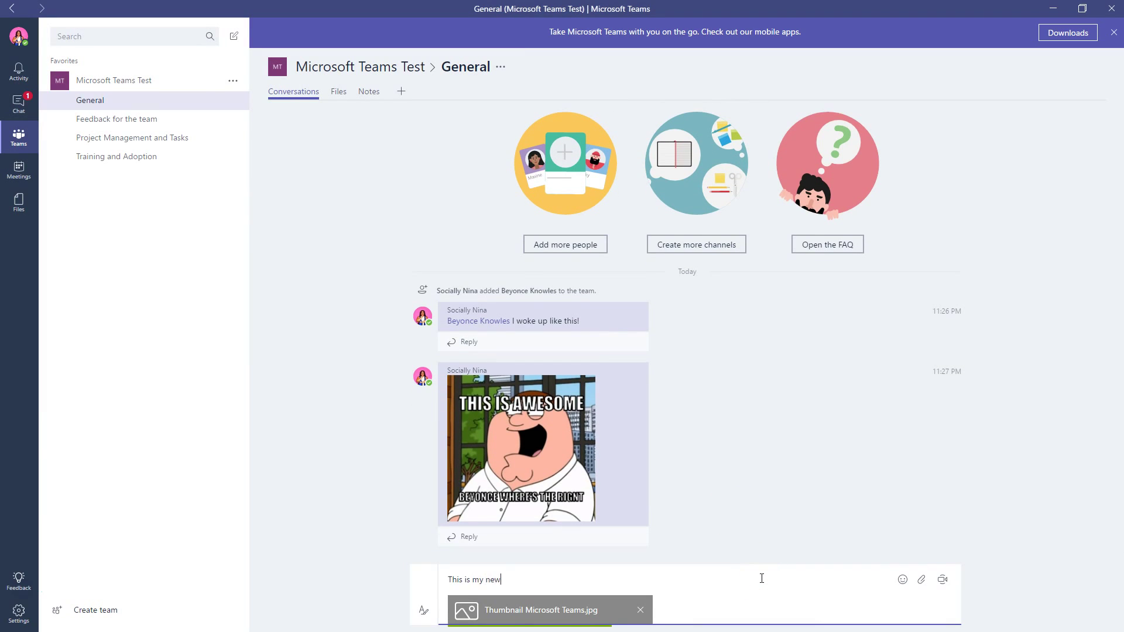
pyautogui.write(' thumbnail. Is')
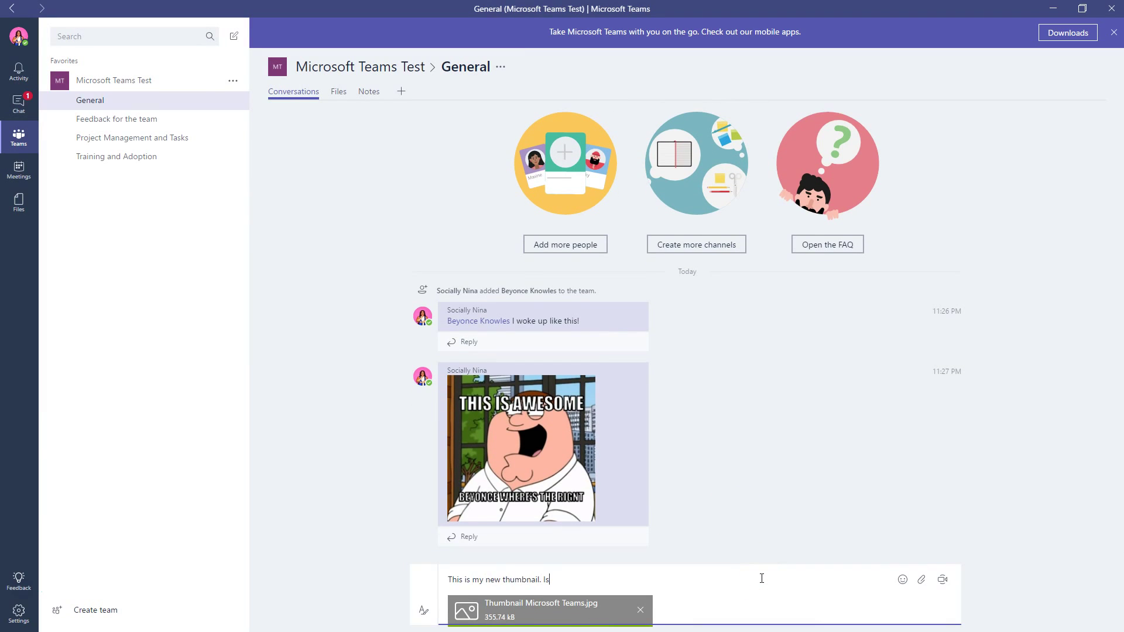
pyautogui.write("n't it awesome?")
pyautogui.press('Return')
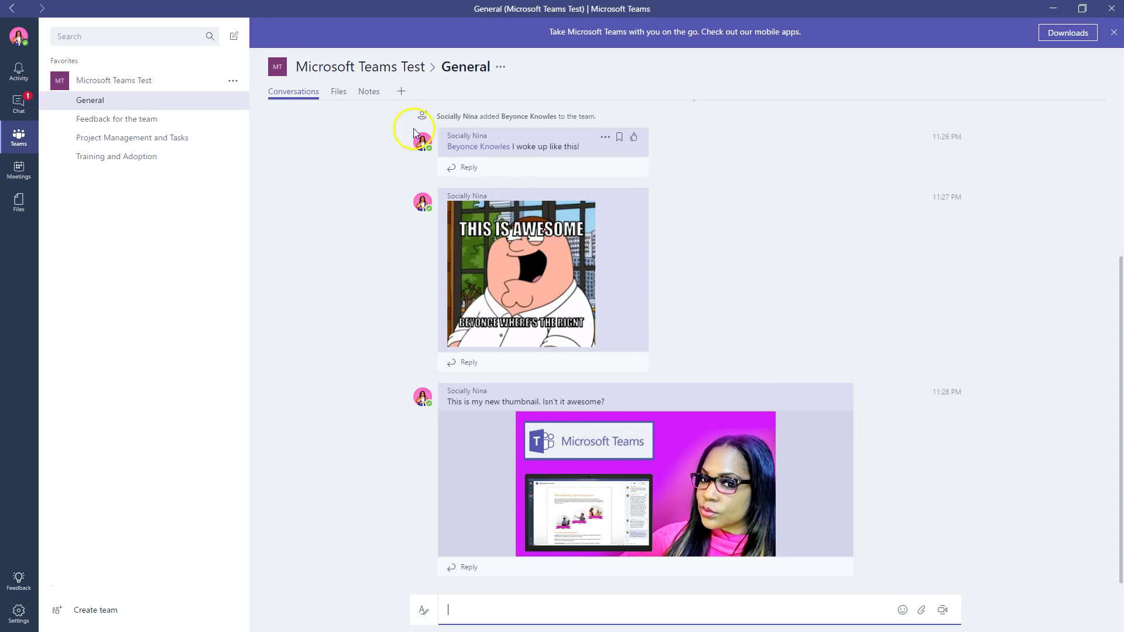
# Draft "This is text" in the expanded compose box, and switch the box between its compact and expanded forms
pyautogui.click(424, 611)
pyautogui.write('This is text')
pyautogui.click(424, 610)
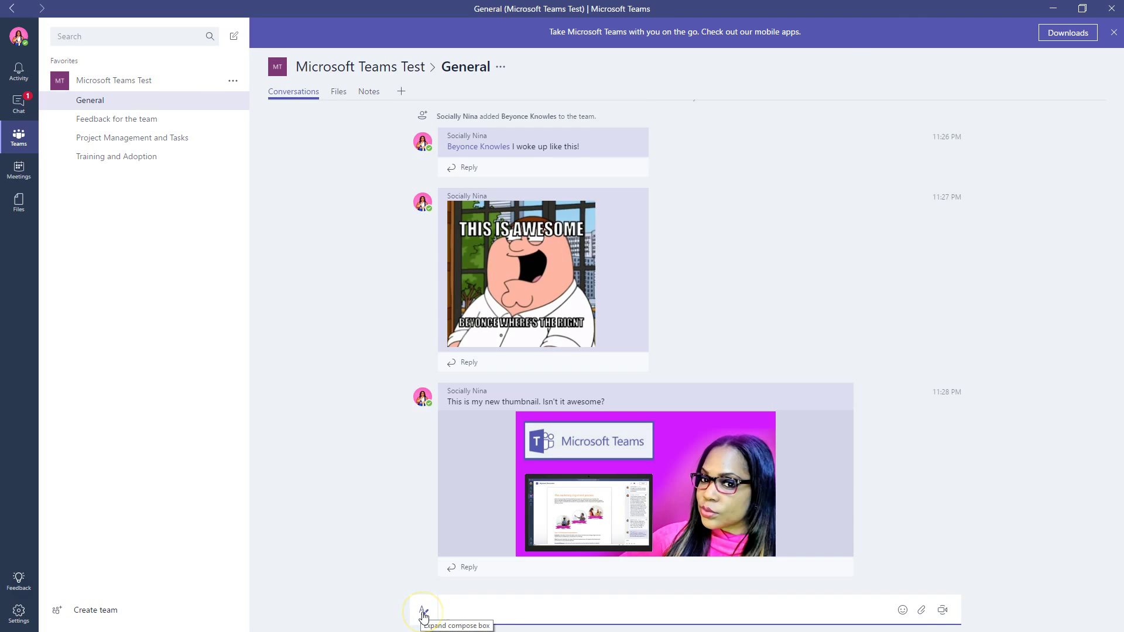
pyautogui.click(424, 612)
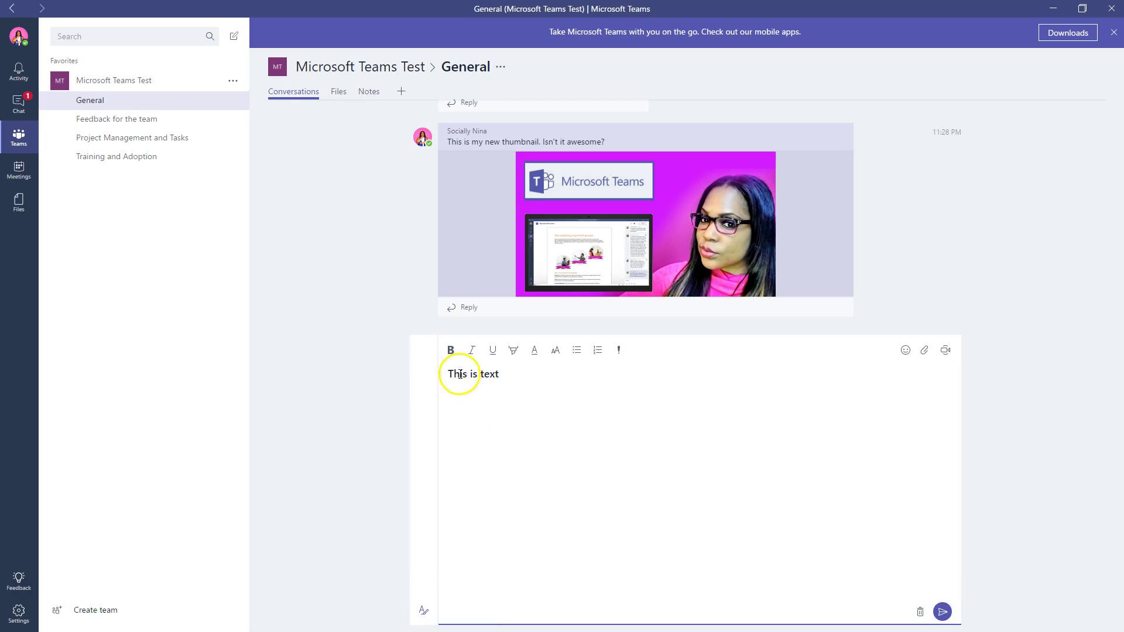
pyautogui.click(423, 612)
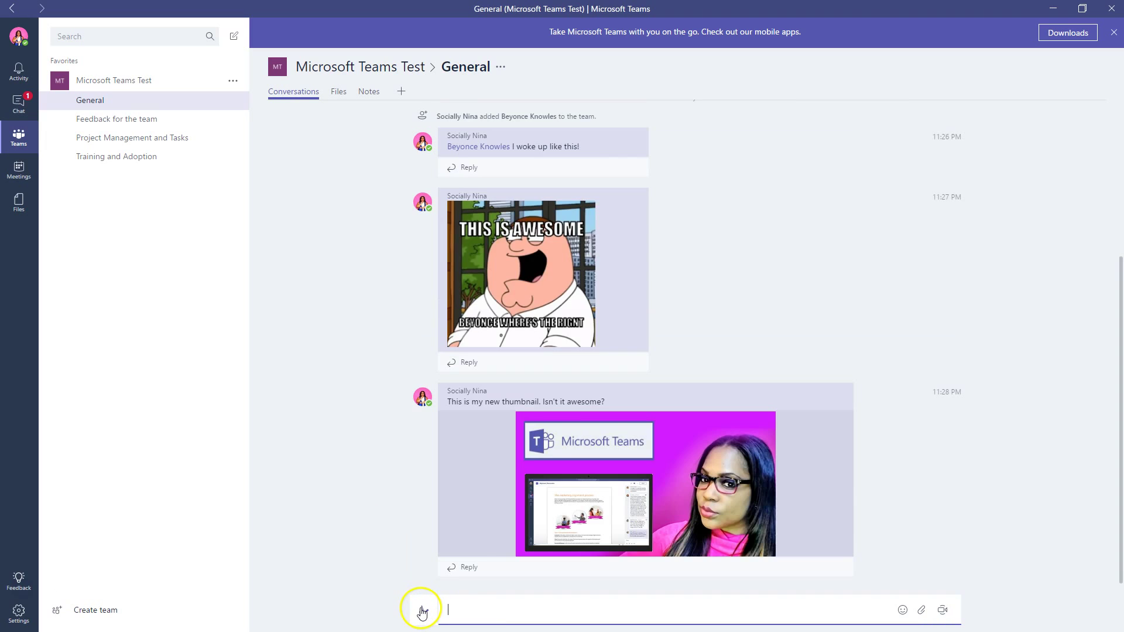
pyautogui.click(423, 612)
# Retype the draft's heading line as "This is text" and try the bold formatting on it
pyautogui.tripleClick(494, 373)
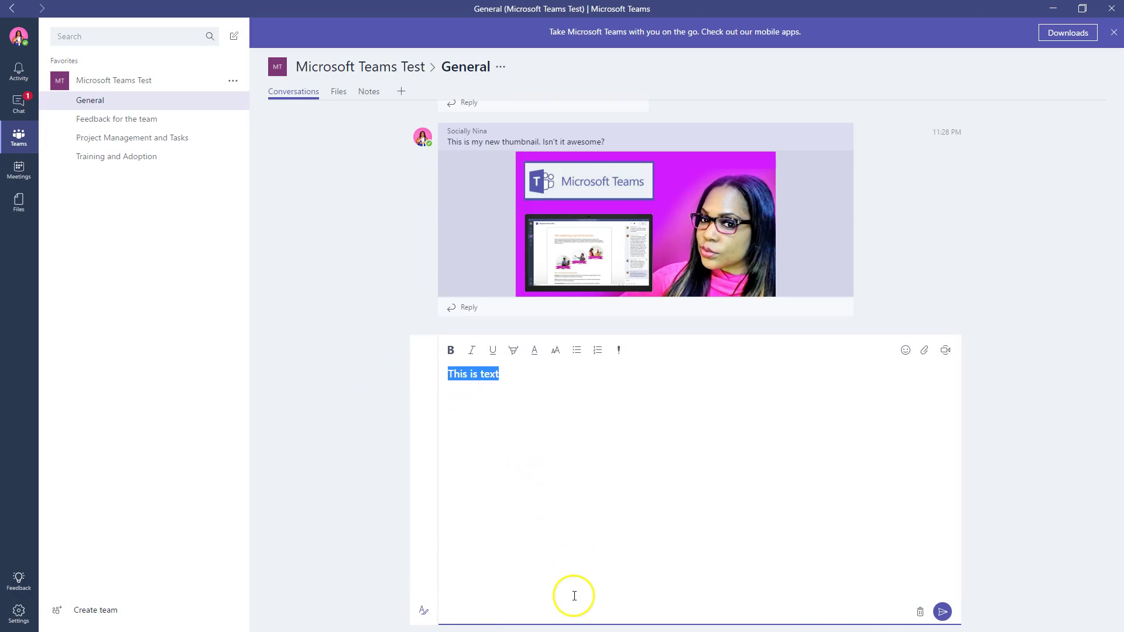
pyautogui.write('This')
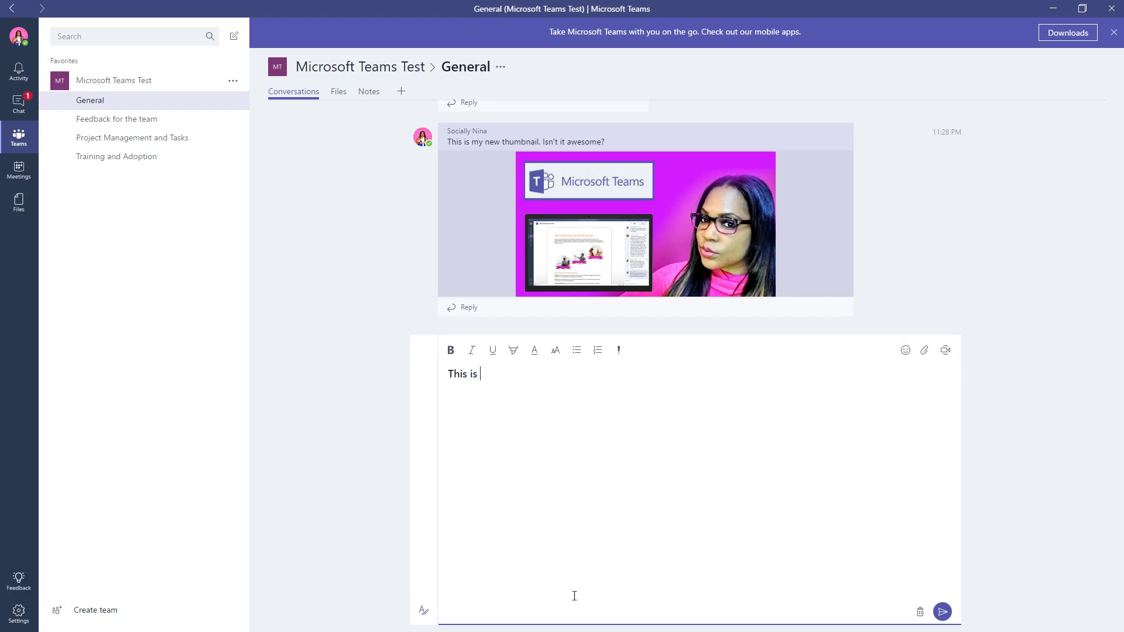
pyautogui.tripleClick(449, 374)
pyautogui.click(451, 350)
pyautogui.moveTo(535, 377); pyautogui.dragTo(439, 372)
pyautogui.click(454, 373)
pyautogui.click(451, 350)
# Add a bold line of filler text "fjlkjlkjljlk" below the heading and try to highlight the heading's word "text"
pyautogui.press('Return')
pyautogui.click(451, 350)
pyautogui.write('jlkjlkjljlk')
pyautogui.doubleClick(489, 374)
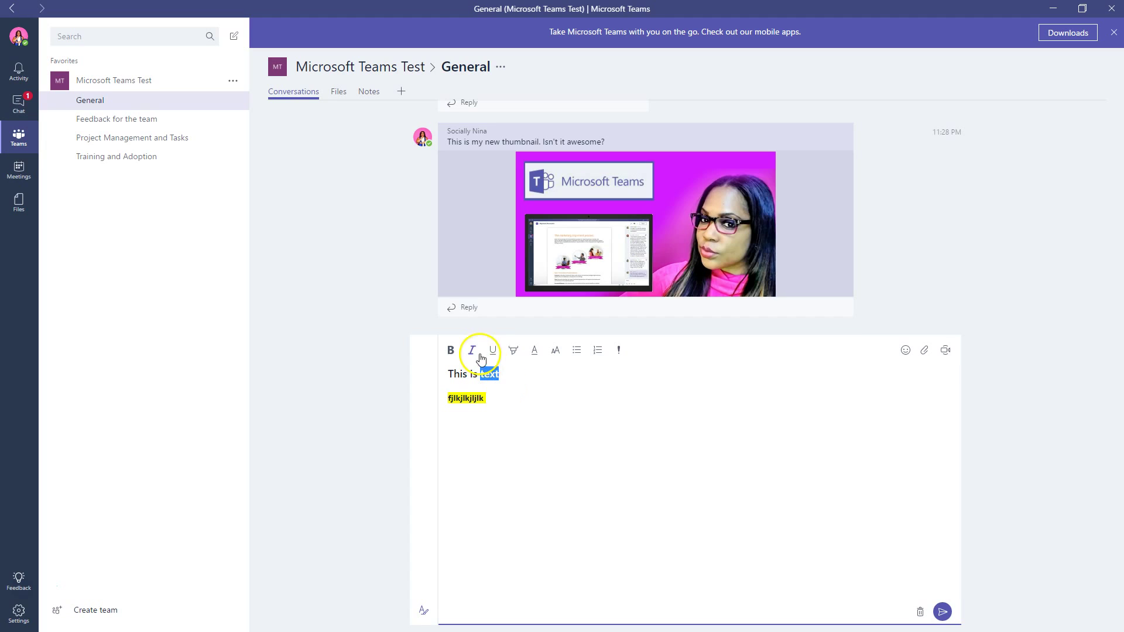
pyautogui.click(517, 354)
pyautogui.click(513, 415)
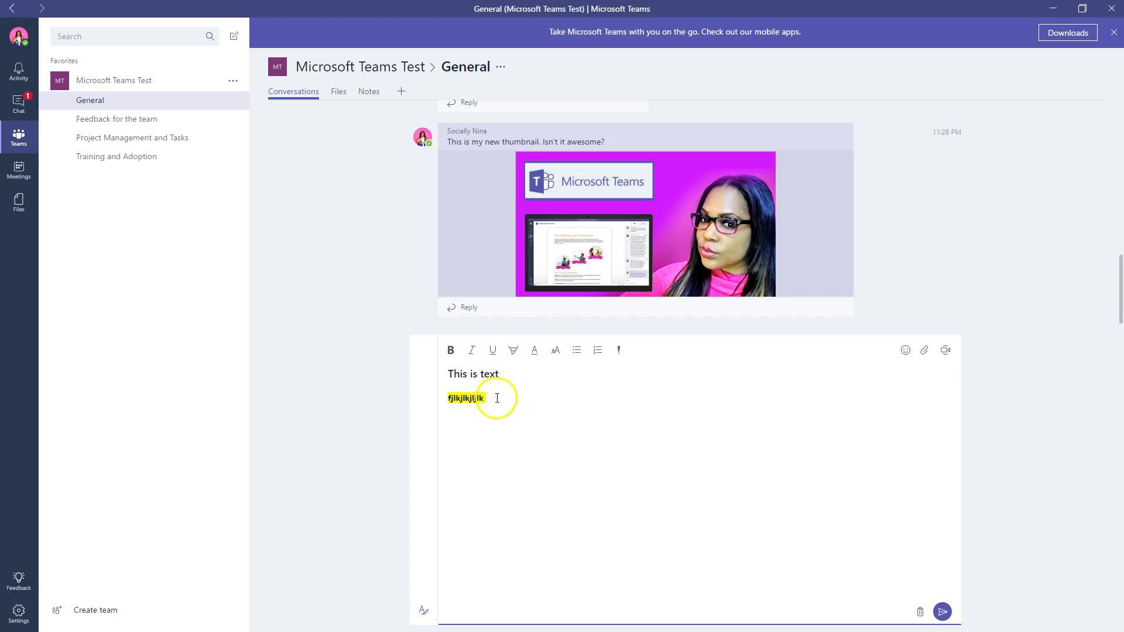
# Extend the yellow-highlighted line with "fff" and "this", trying a different highlight colour in between
pyautogui.write('fff')
pyautogui.click(513, 350)
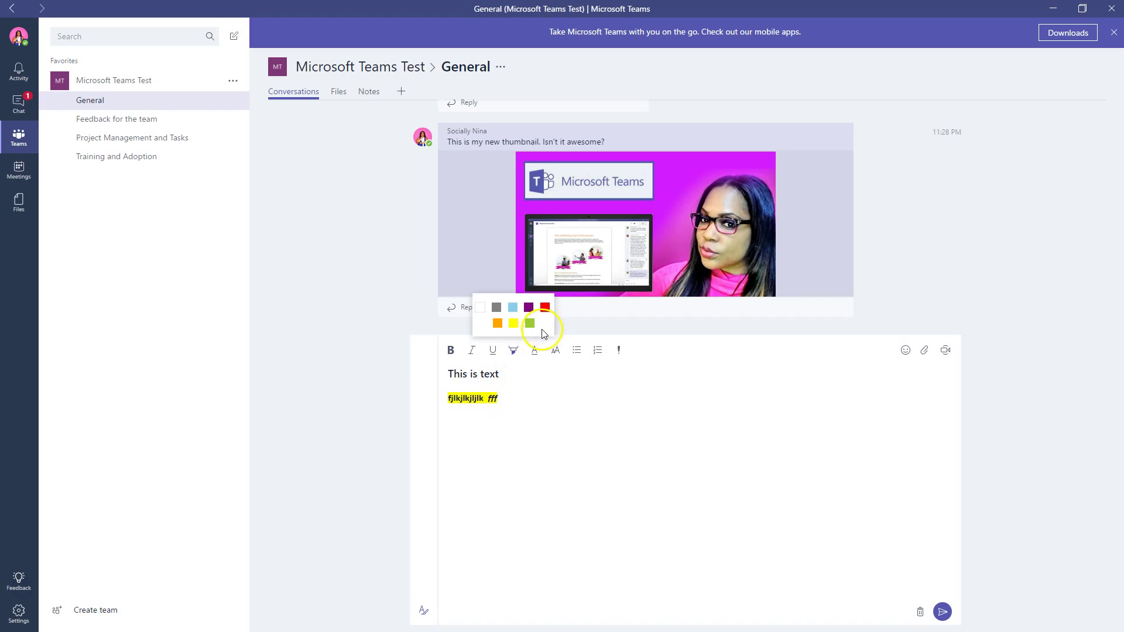
pyautogui.click(528, 316)
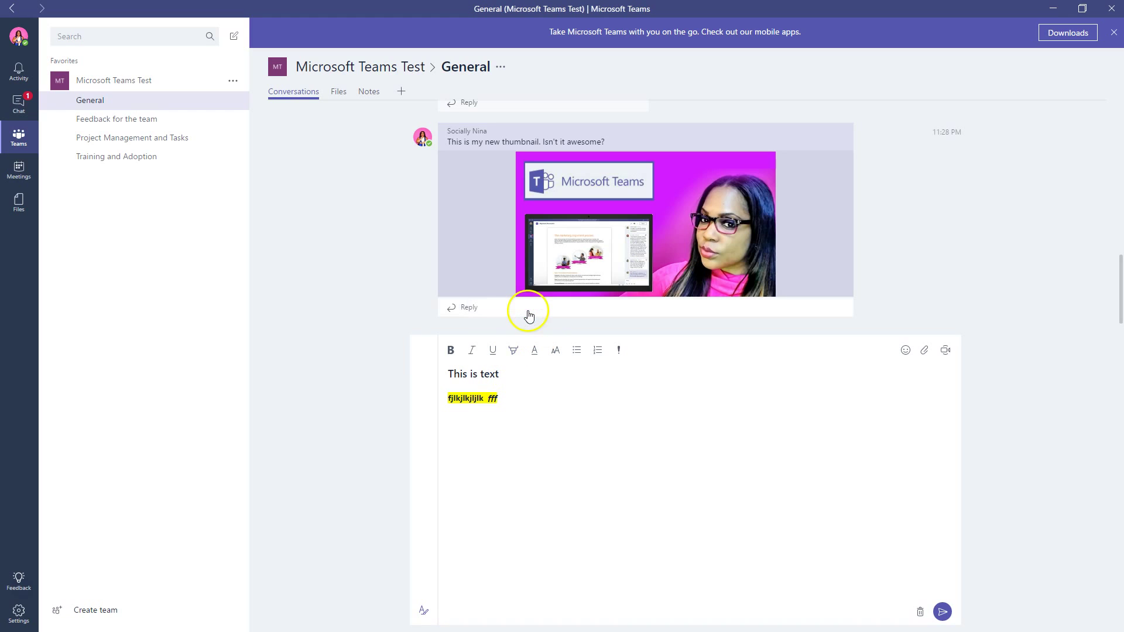
pyautogui.click(518, 409)
pyautogui.write('this')
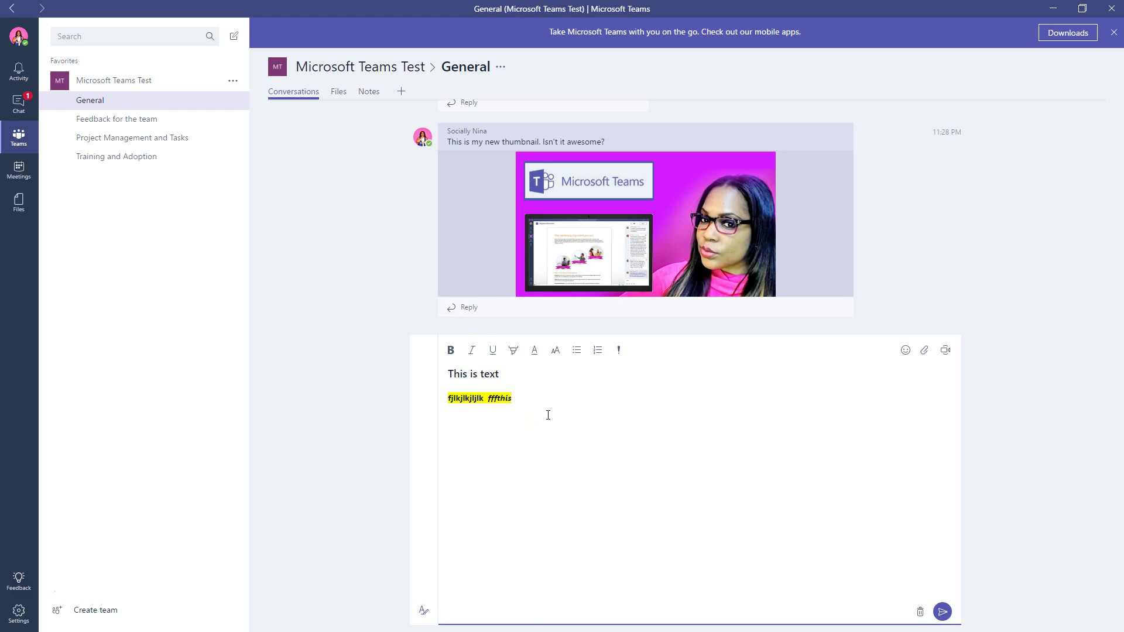
# Replace the highlighted line in the draft with "fffffff" and colour its last letters purple
pyautogui.moveTo(532, 397); pyautogui.dragTo(445, 401)
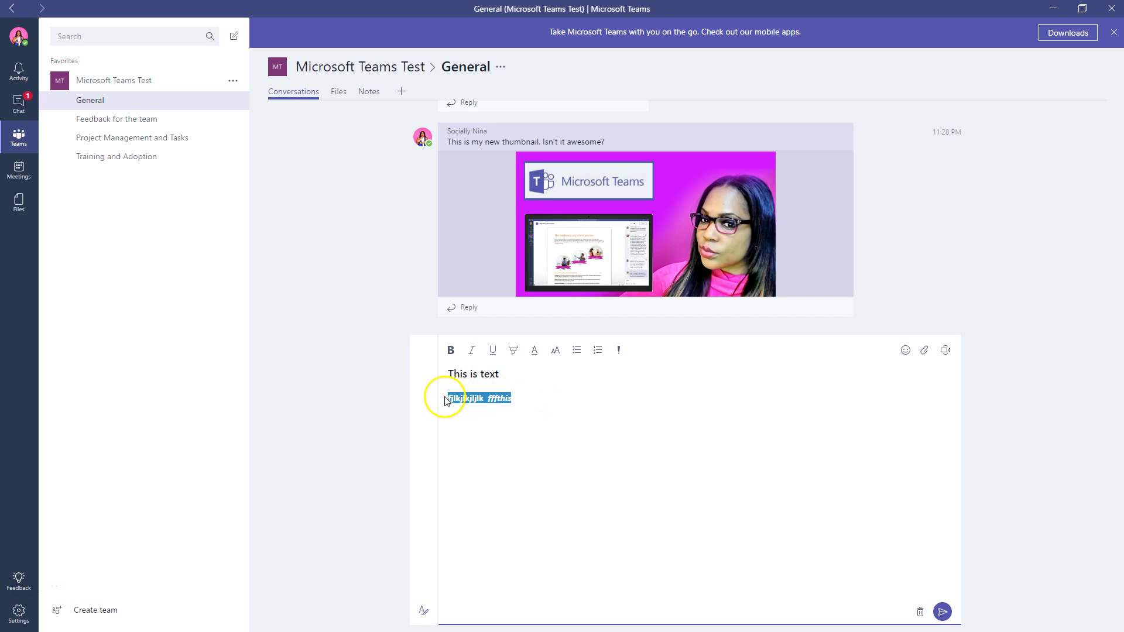
pyautogui.press('BackSpace')
pyautogui.click(536, 354)
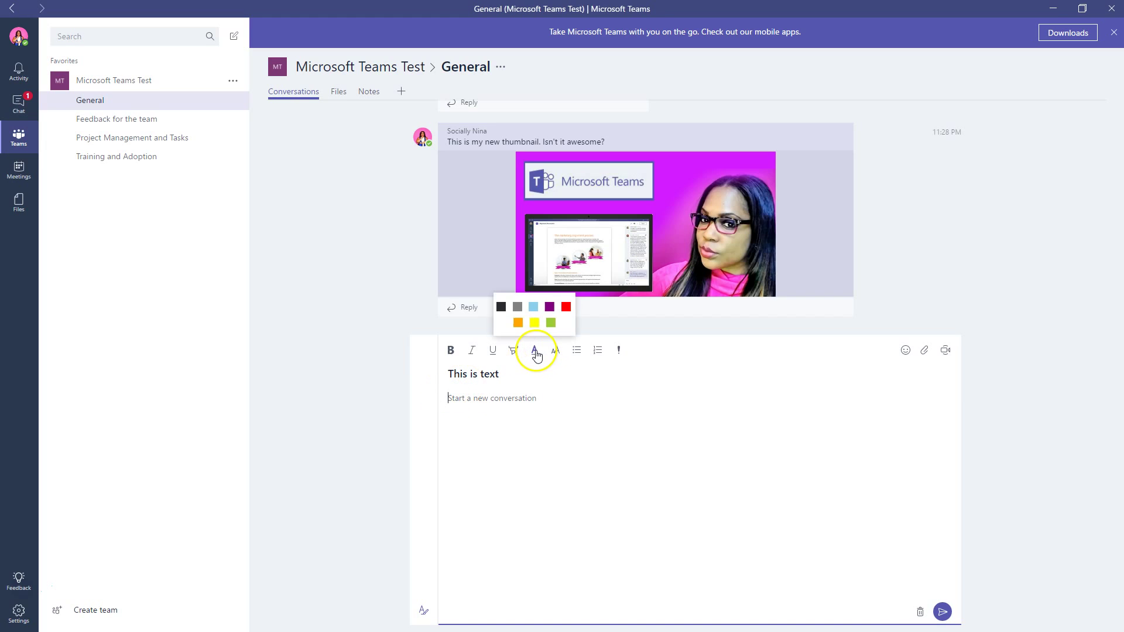
pyautogui.click(551, 307)
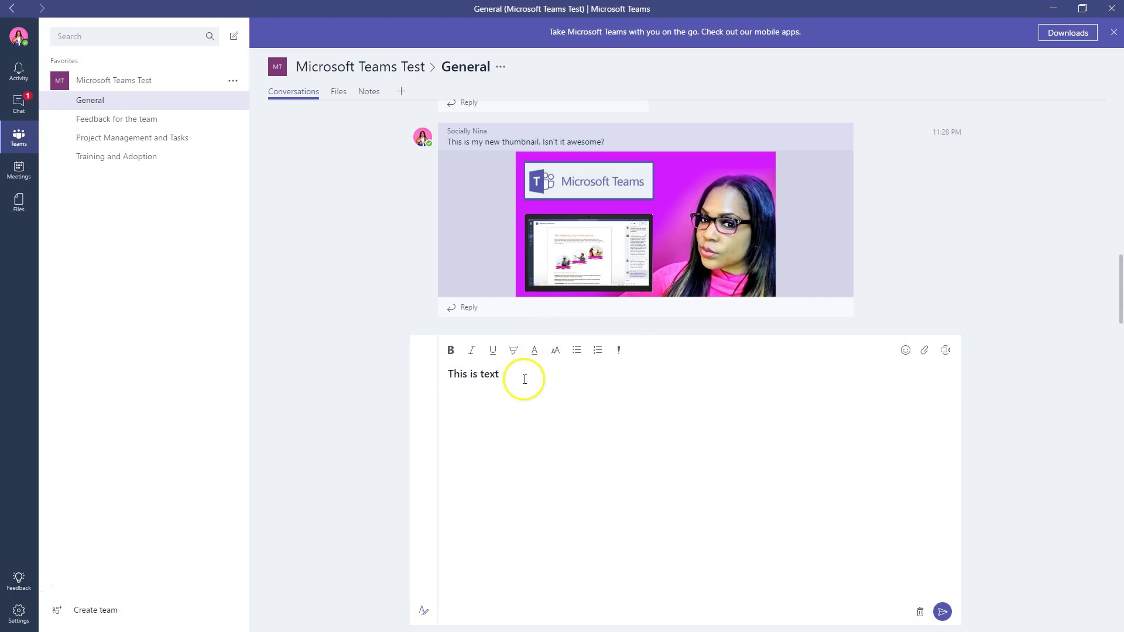
pyautogui.write('fffffff')
pyautogui.moveTo(508, 400); pyautogui.dragTo(460, 398)
pyautogui.click(534, 351)
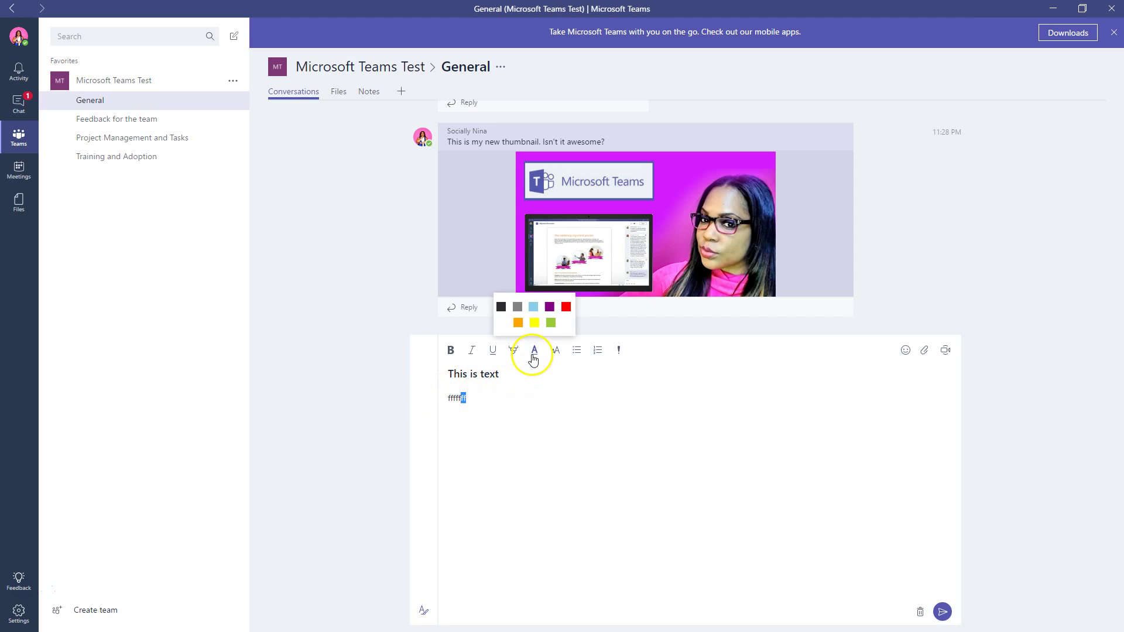
pyautogui.click(549, 307)
pyautogui.click(512, 414)
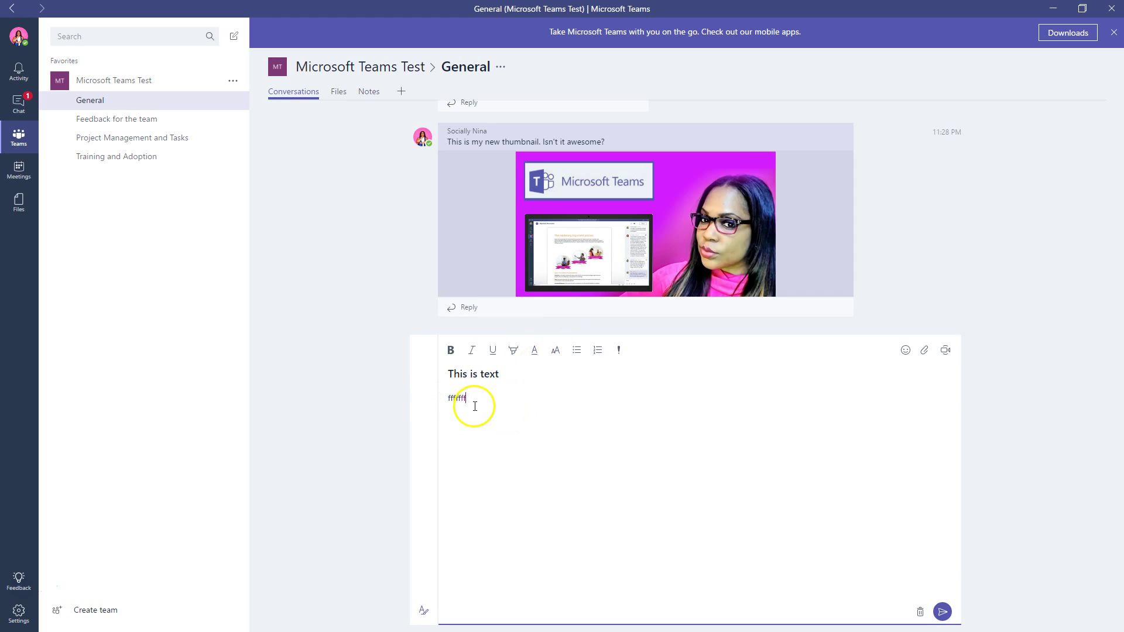
# Try the Small text size in the draft message, and discard the draft
pyautogui.click(559, 353)
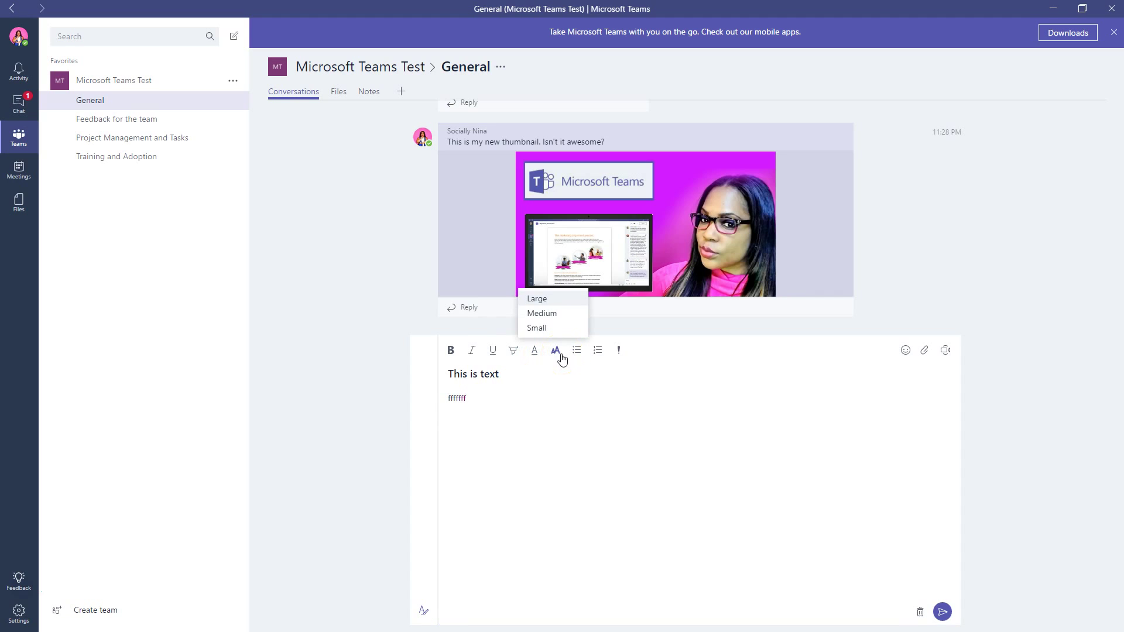
pyautogui.click(552, 327)
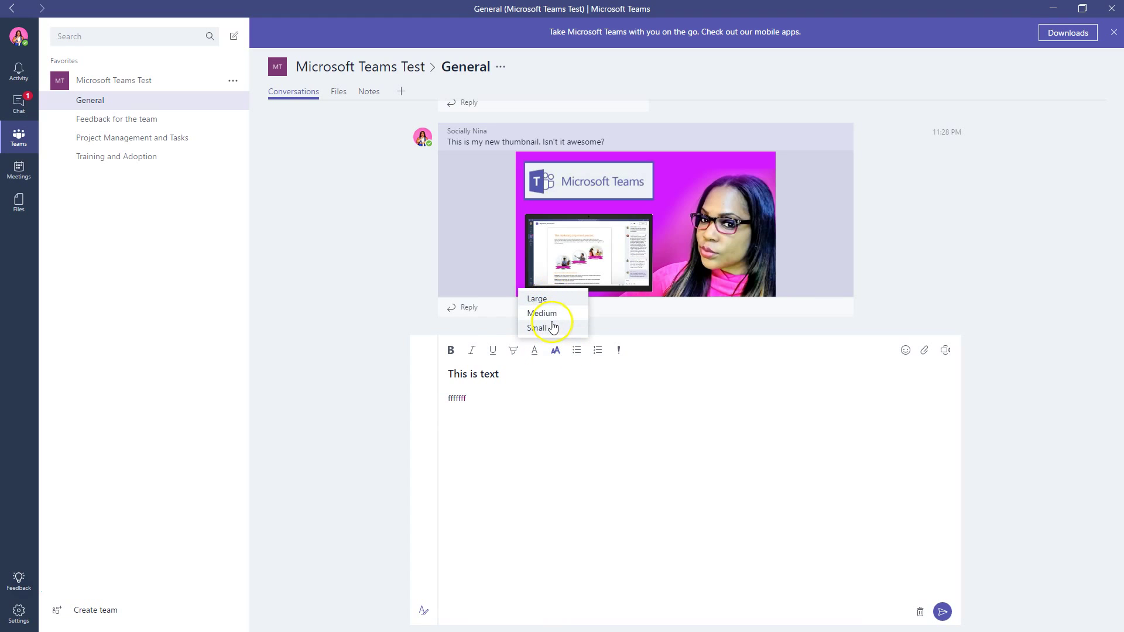
pyautogui.click(582, 394)
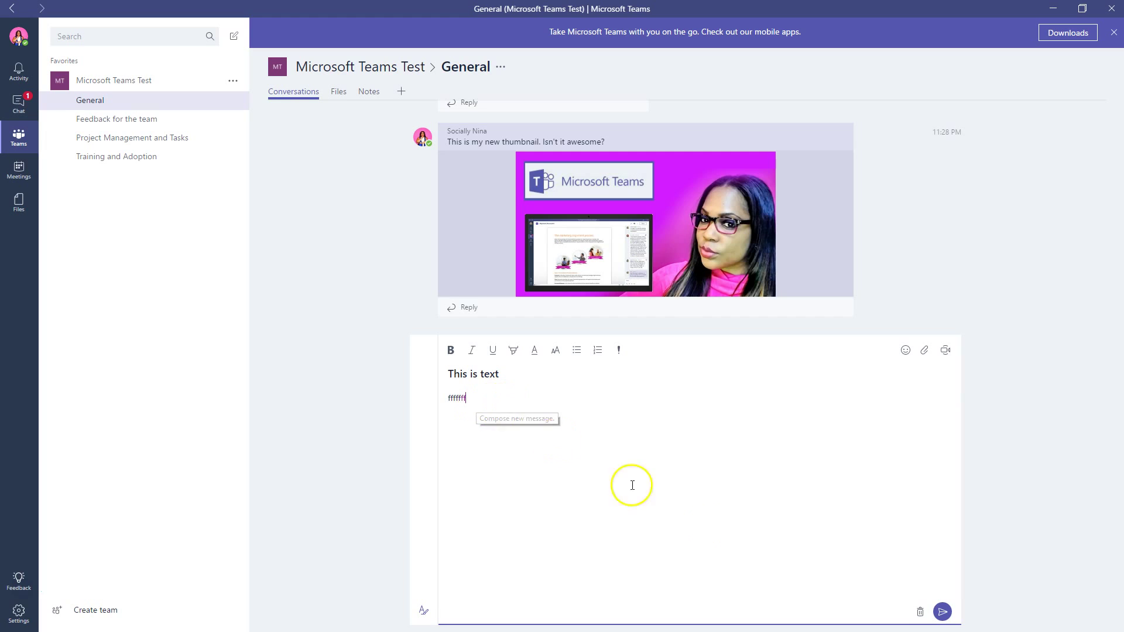
pyautogui.click(920, 612)
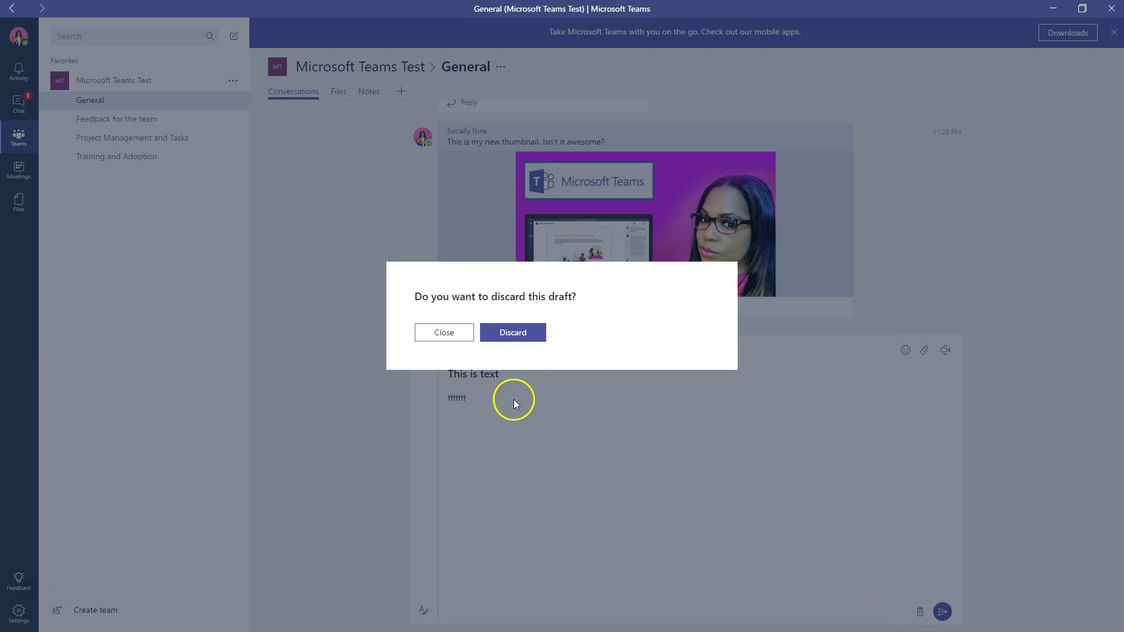
pyautogui.click(513, 333)
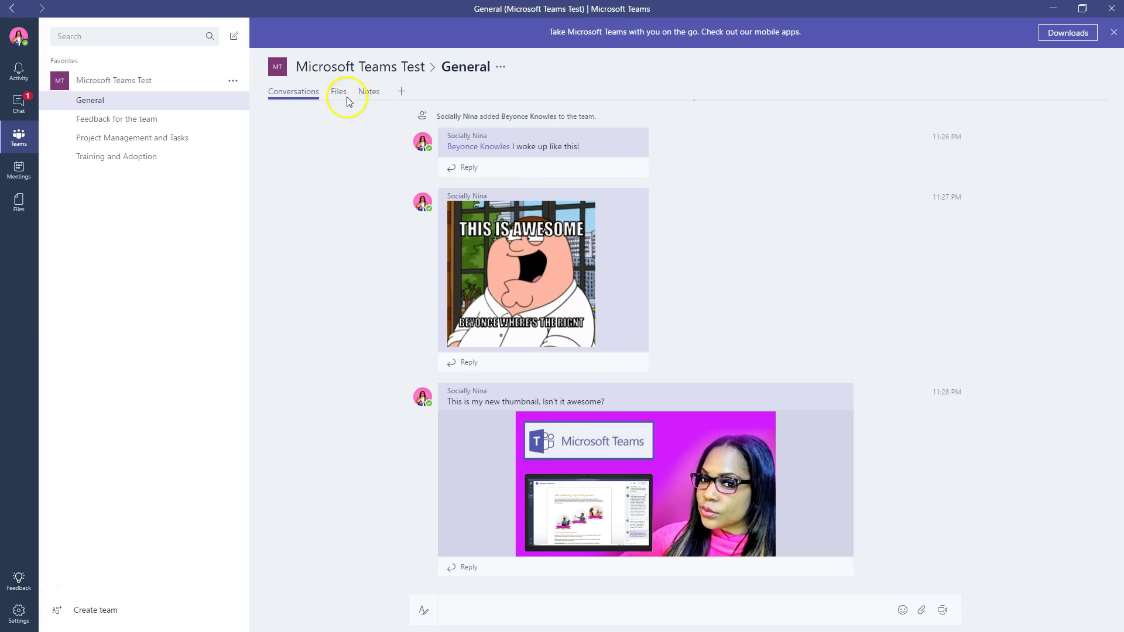
# Remove the Microsoft Teams Test team from the favourites, and make it a favourite again
pyautogui.click(232, 83)
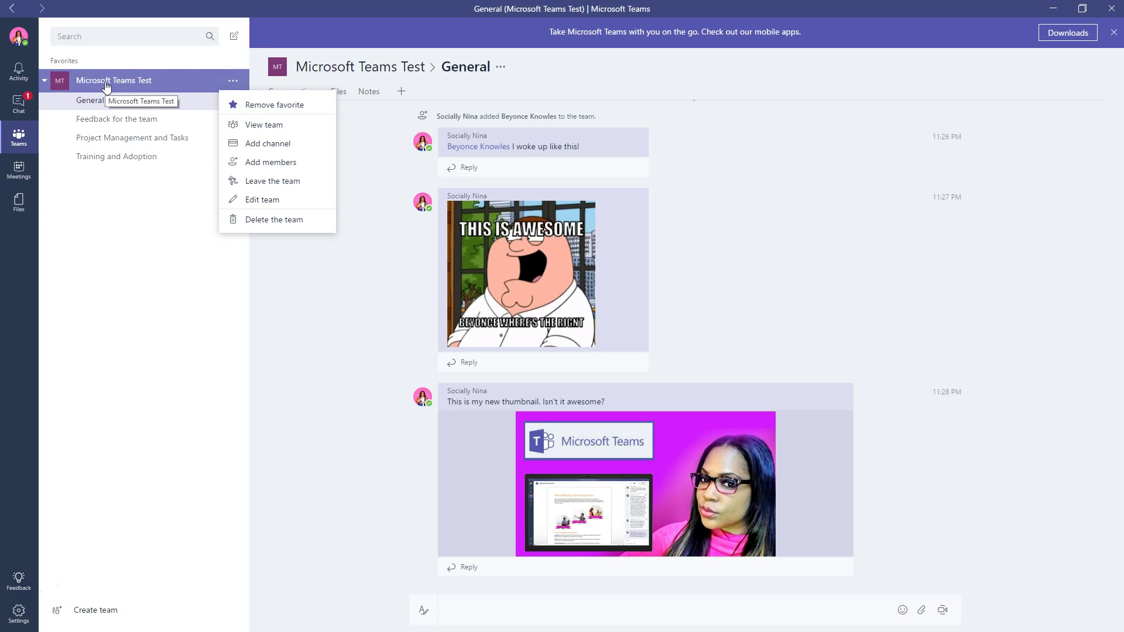
pyautogui.click(280, 104)
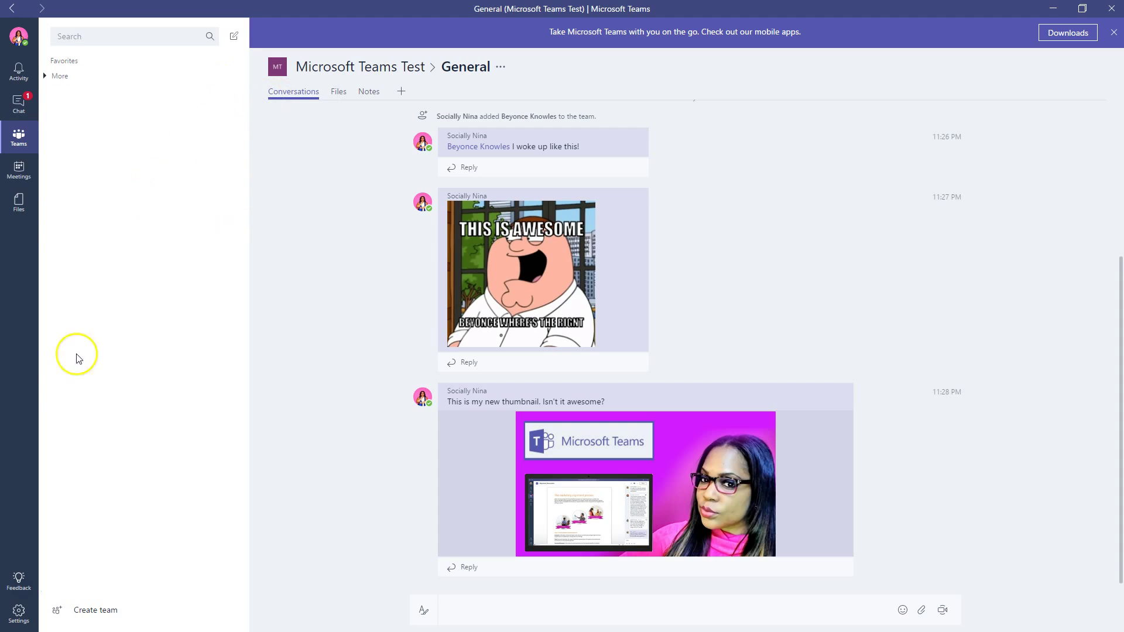
pyautogui.click(48, 77)
pyautogui.click(233, 95)
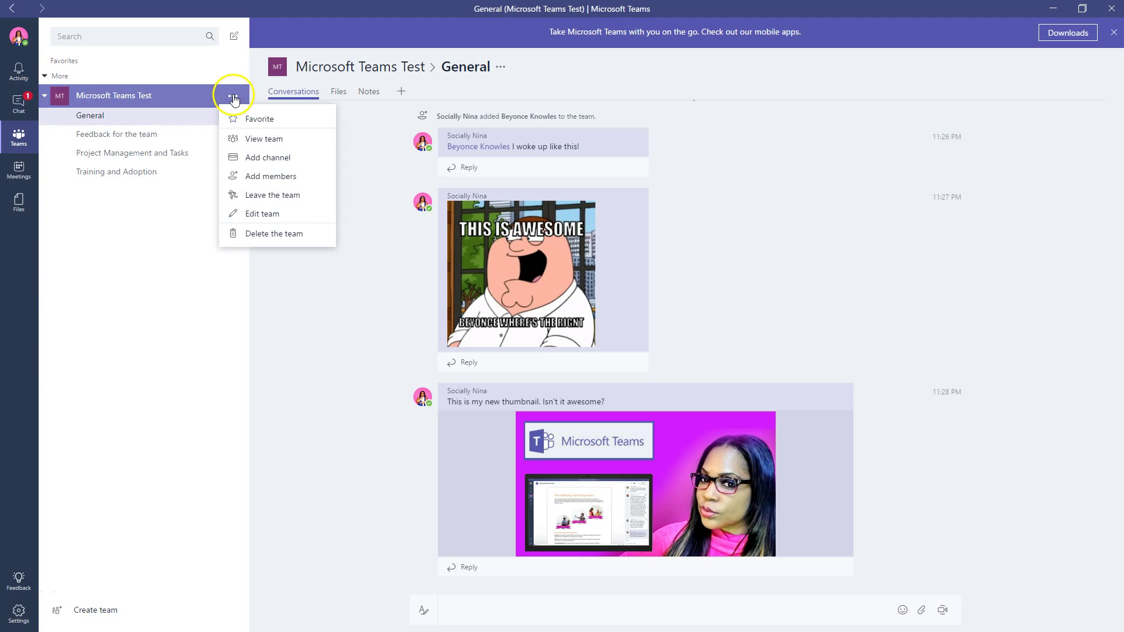
pyautogui.click(234, 116)
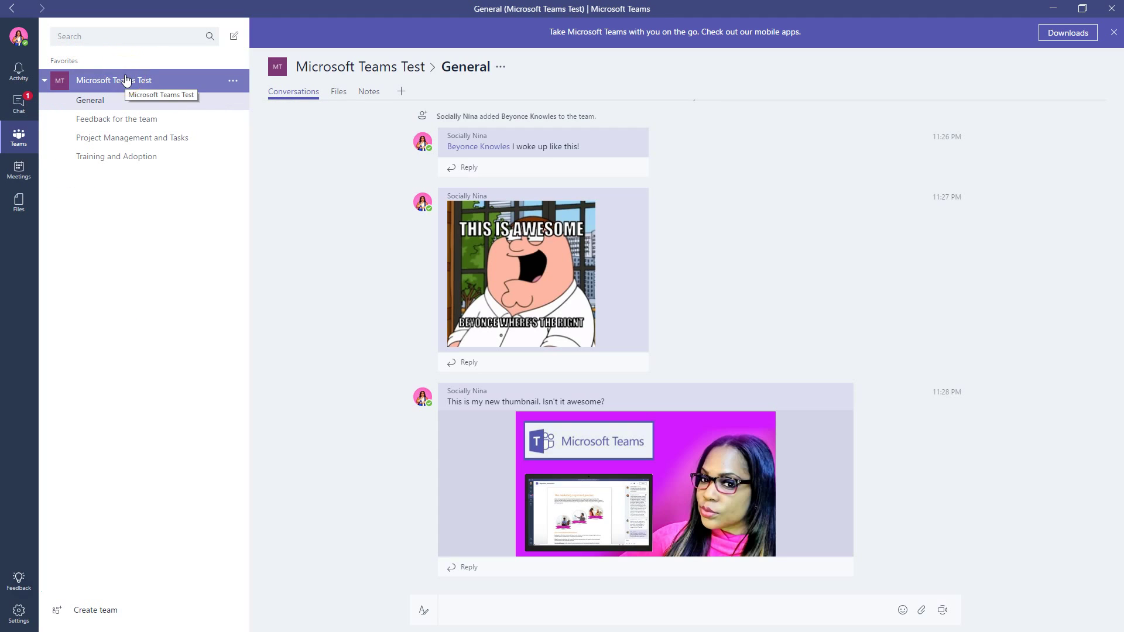
# View the Microsoft Teams Test team's member list and its channel list
pyautogui.click(232, 80)
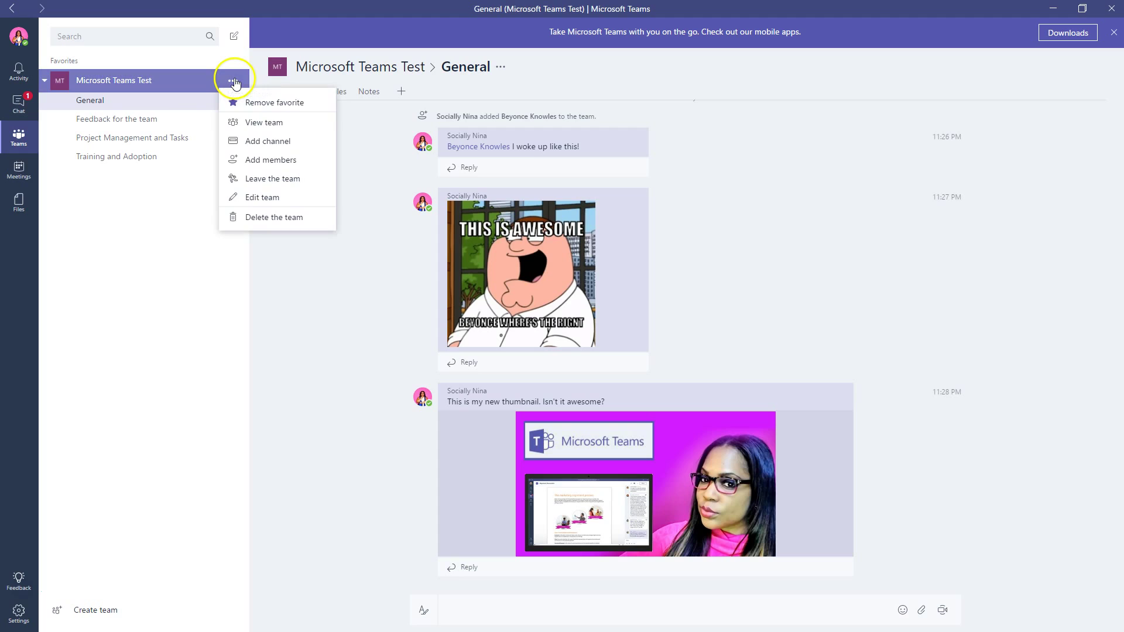
pyautogui.click(260, 123)
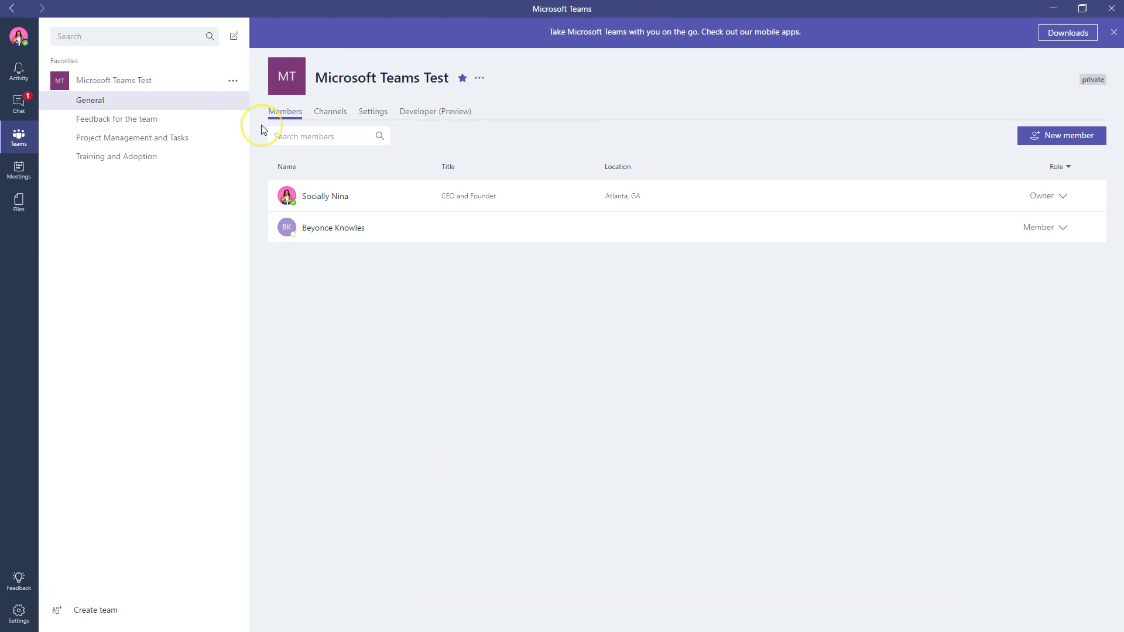
pyautogui.click(346, 113)
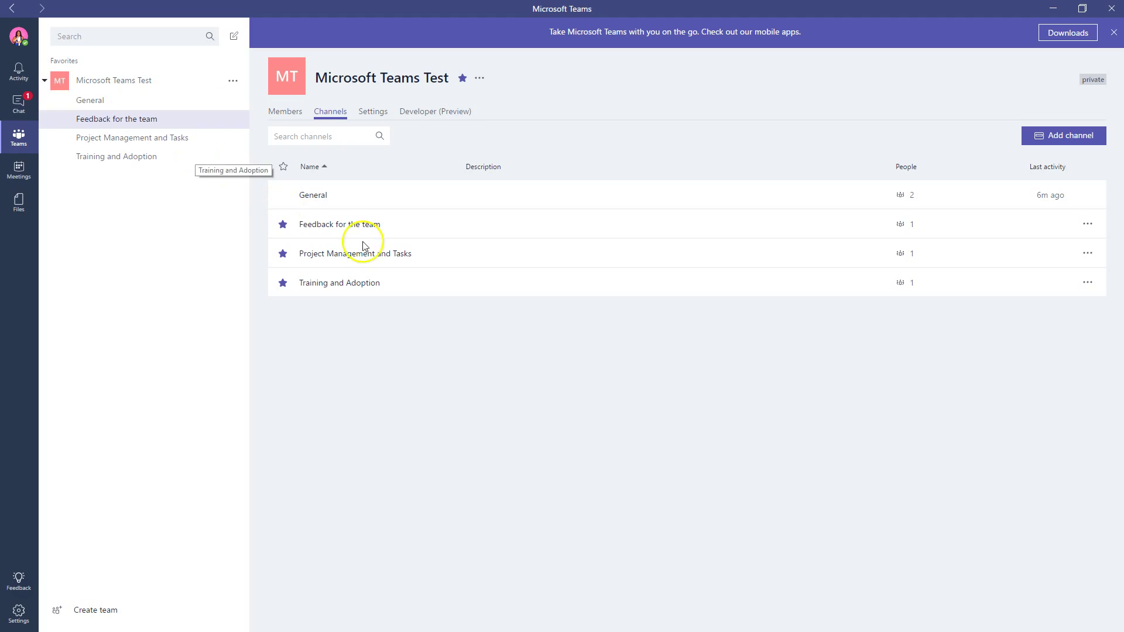
# Remove the Training and Adoption and Project Management and Tasks channels from the favourites, and make both favourites again
pyautogui.click(284, 285)
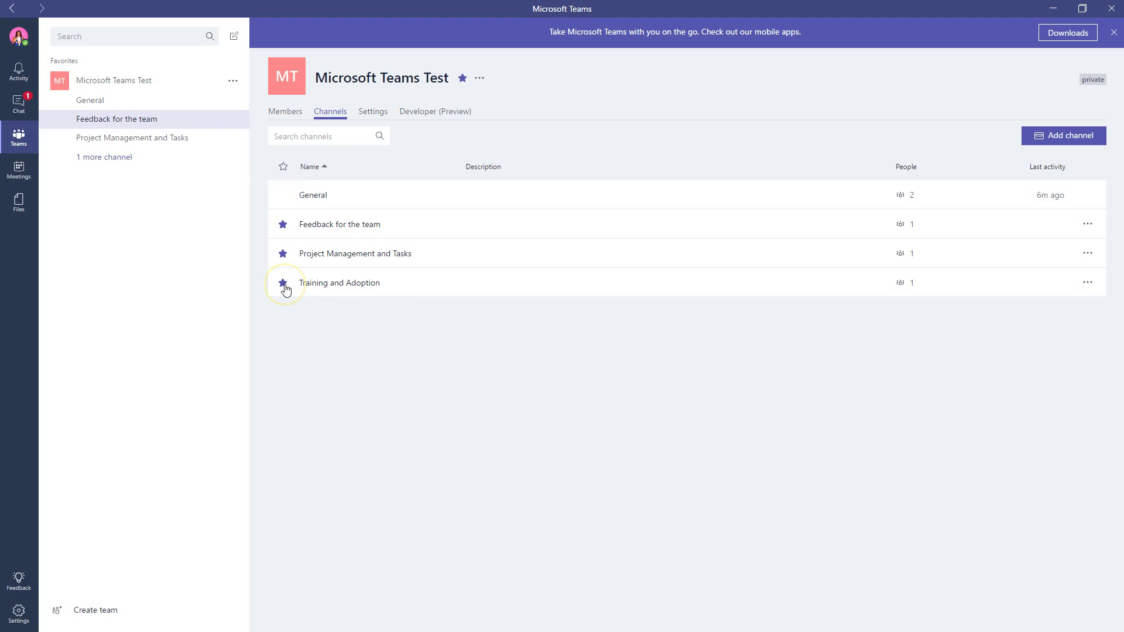
pyautogui.click(281, 257)
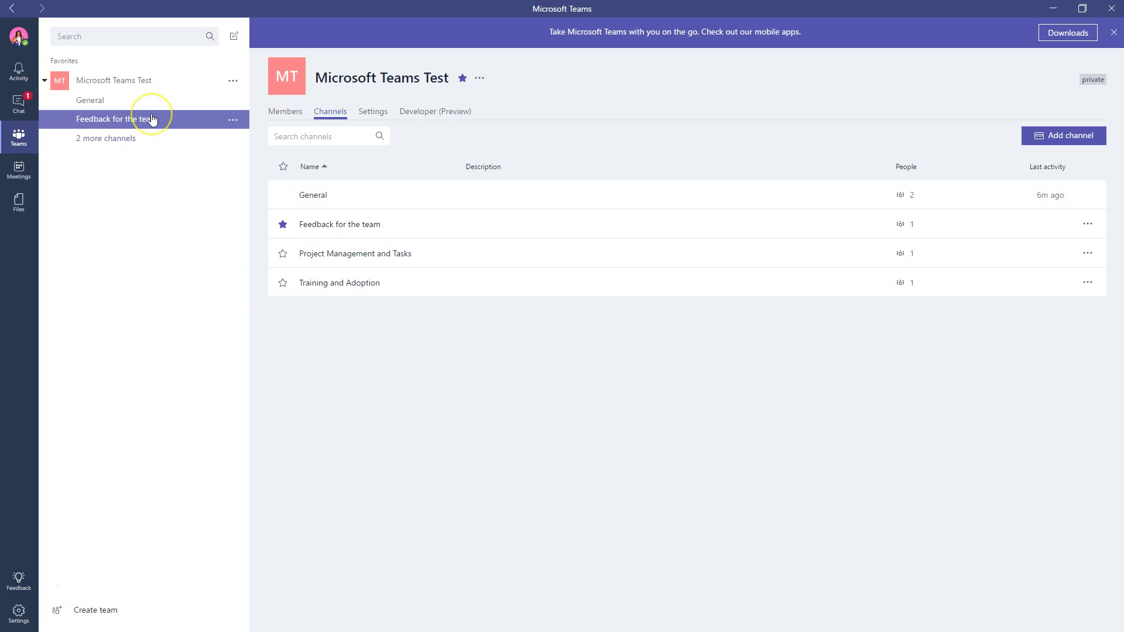
pyautogui.click(233, 121)
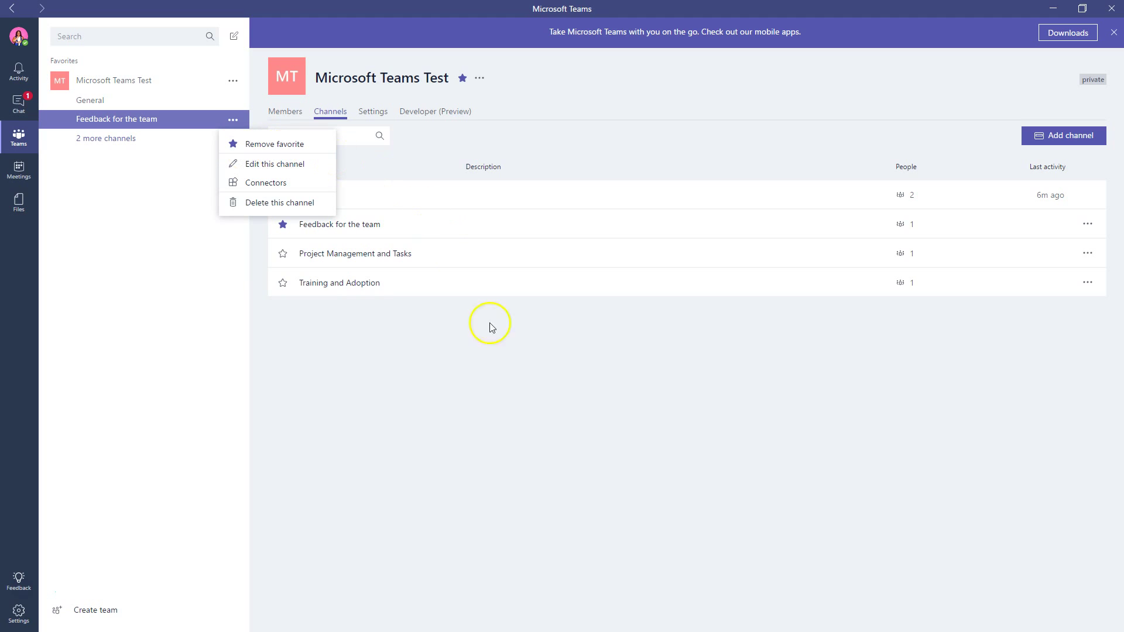
pyautogui.click(494, 349)
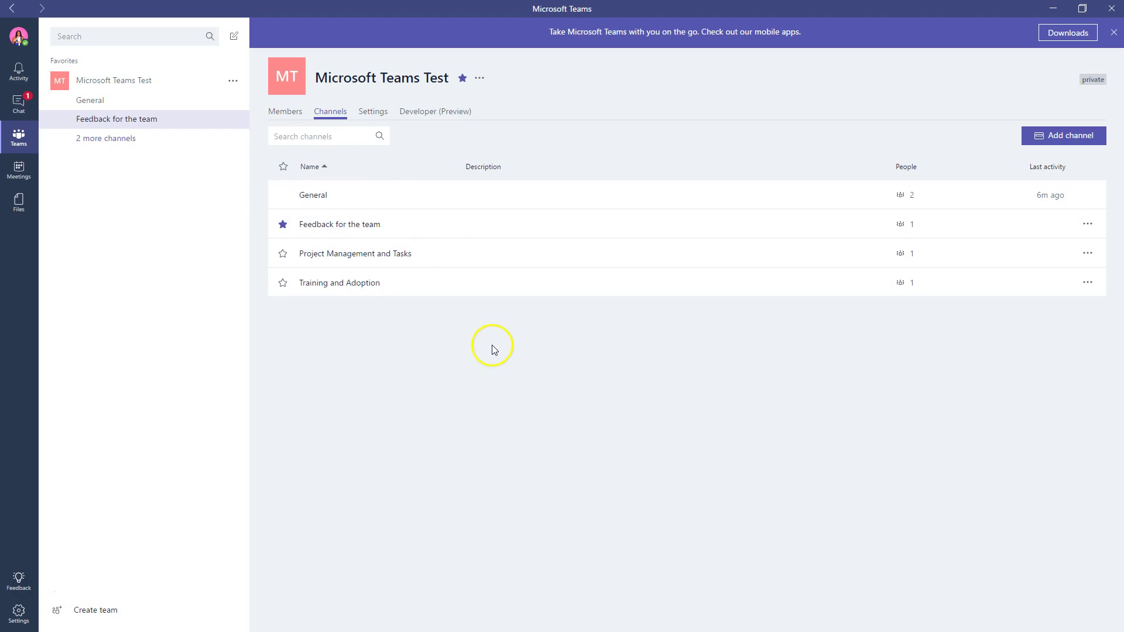
pyautogui.click(283, 253)
pyautogui.click(284, 286)
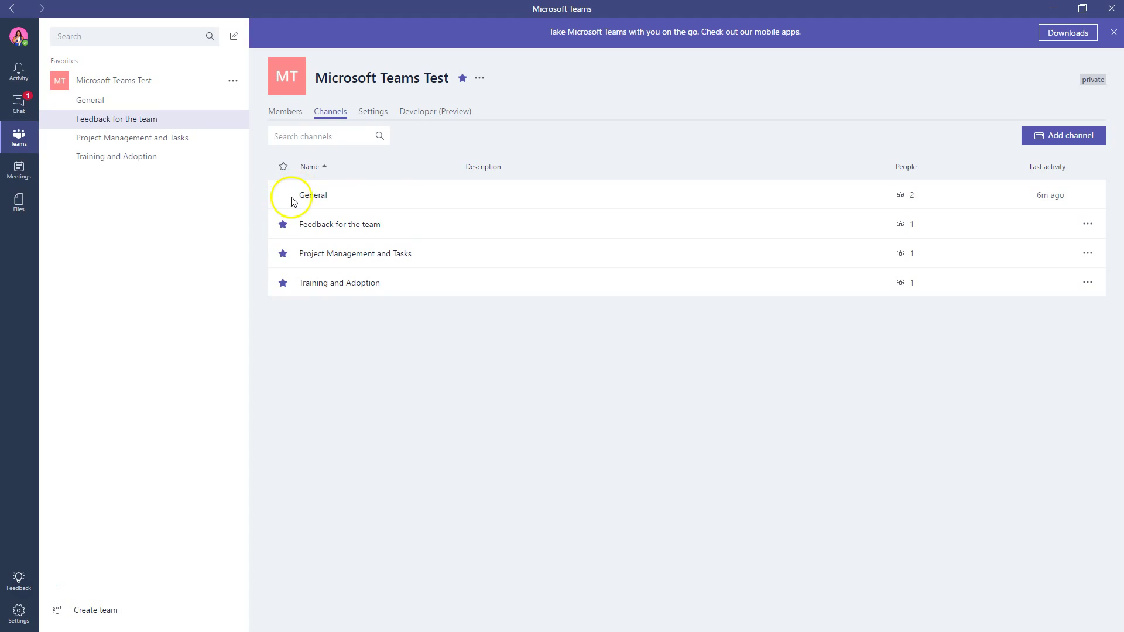
# Examine the number of people in each channel of the team's channel list
pyautogui.click(325, 197)
pyautogui.click(912, 197)
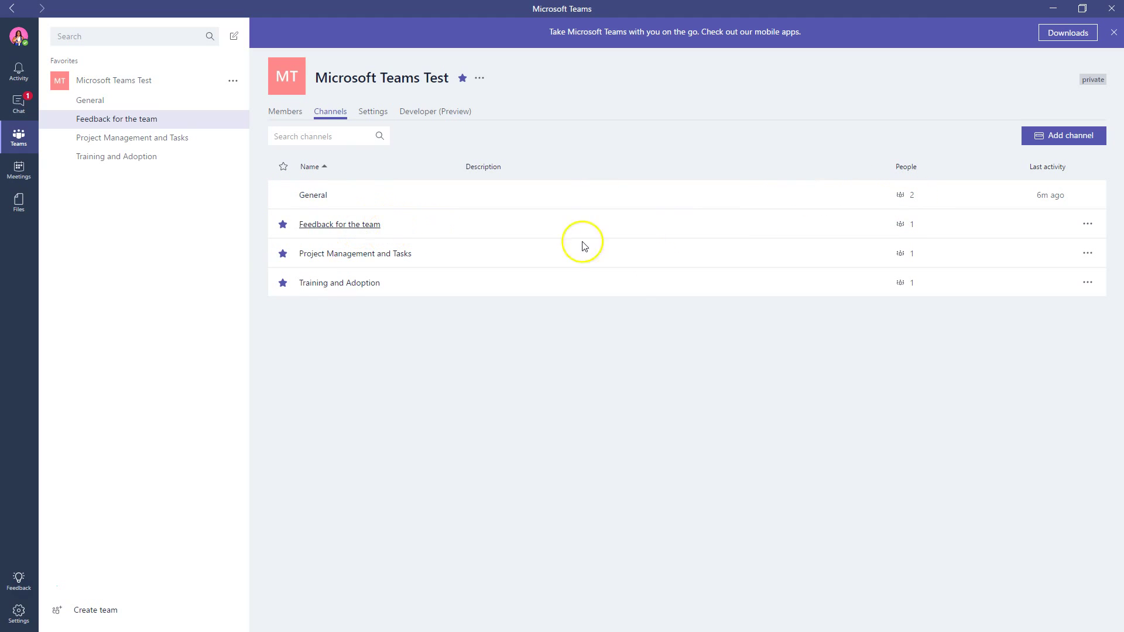
pyautogui.click(912, 226)
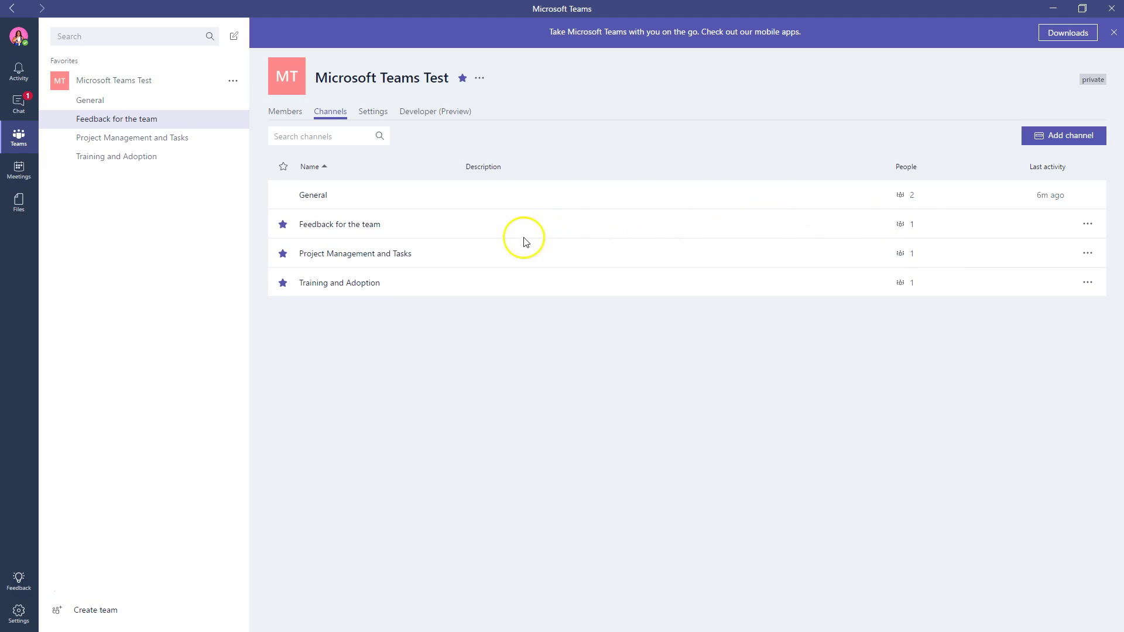
pyautogui.click(352, 294)
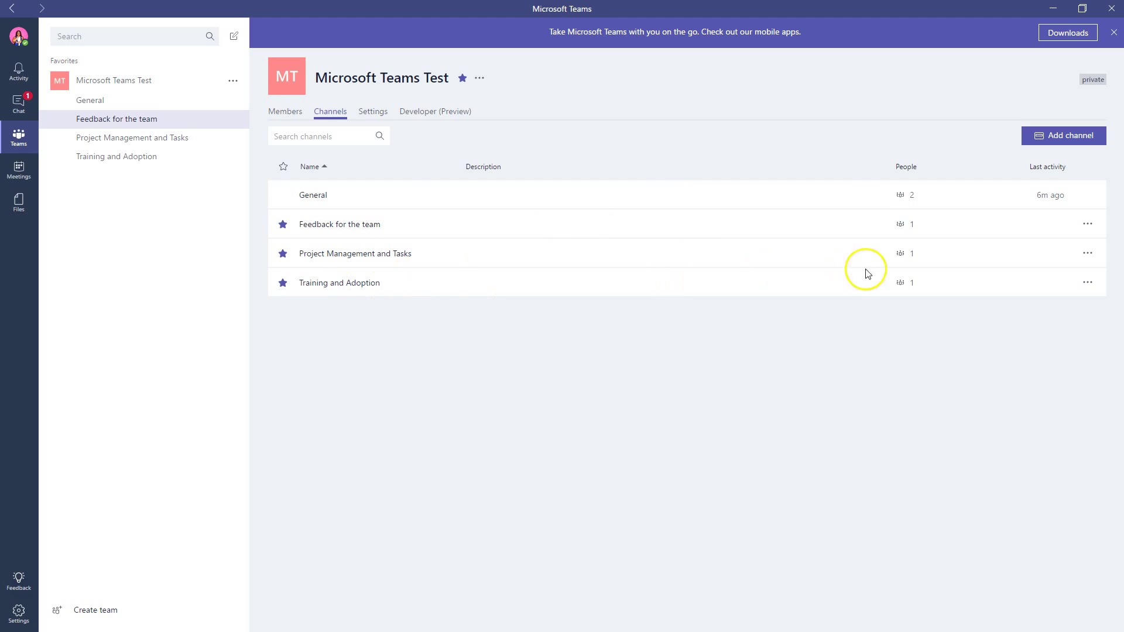
# View the editable name and description of the Feedback for the team channel, and leave without saving
pyautogui.click(1090, 225)
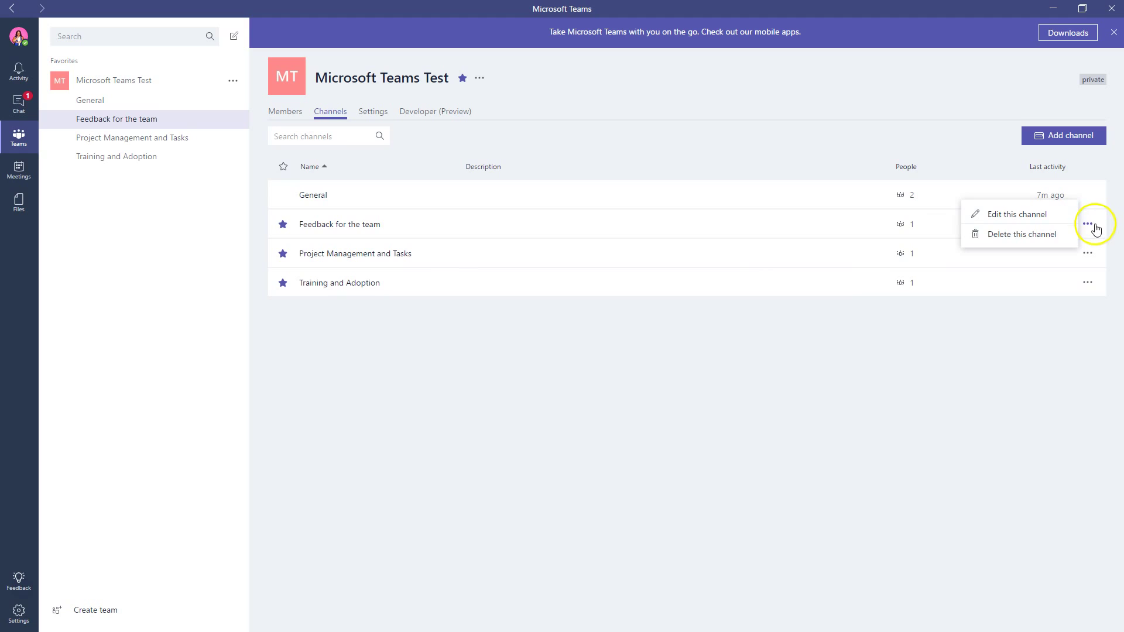
pyautogui.click(1006, 215)
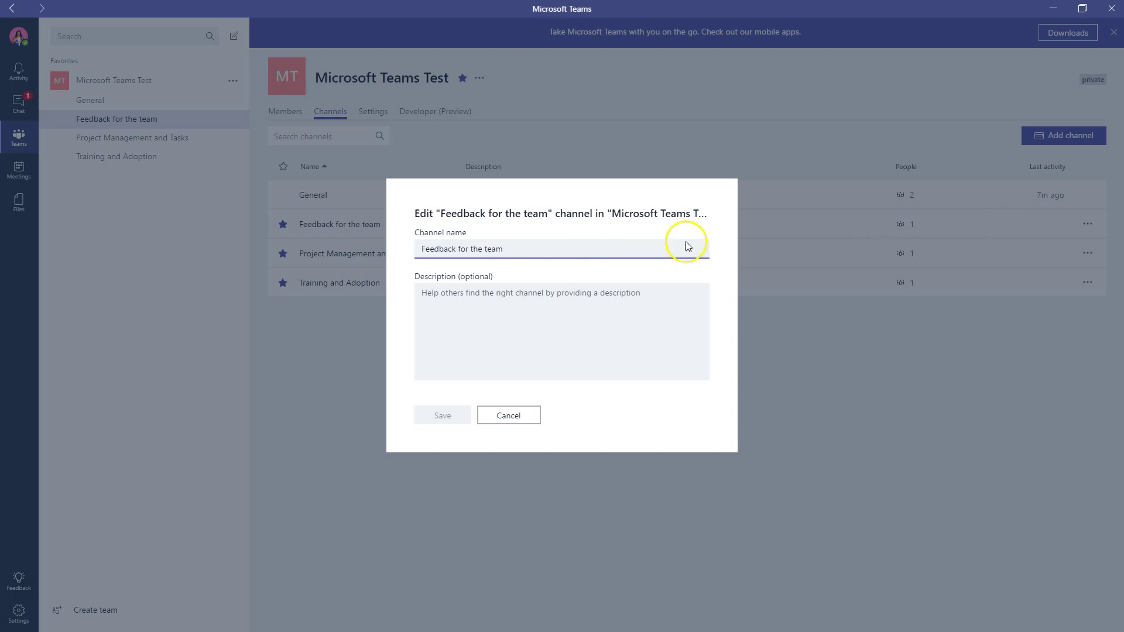
pyautogui.click(509, 421)
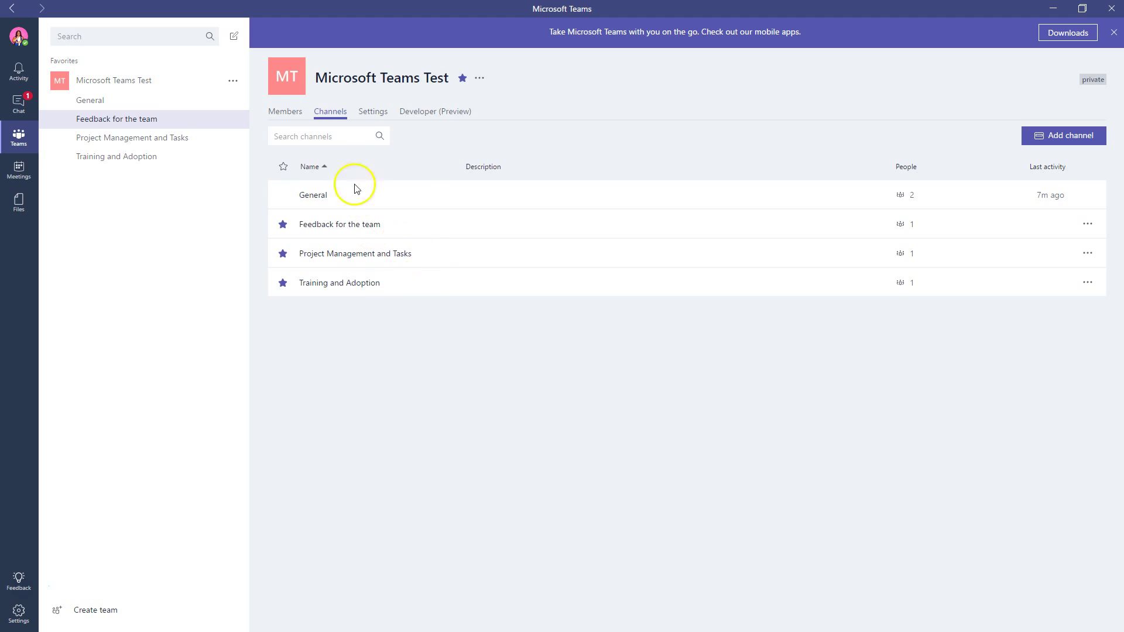
# In the team's settings, upload office-365-cloud-png-12 as the new team picture, without saving it yet
pyautogui.click(371, 114)
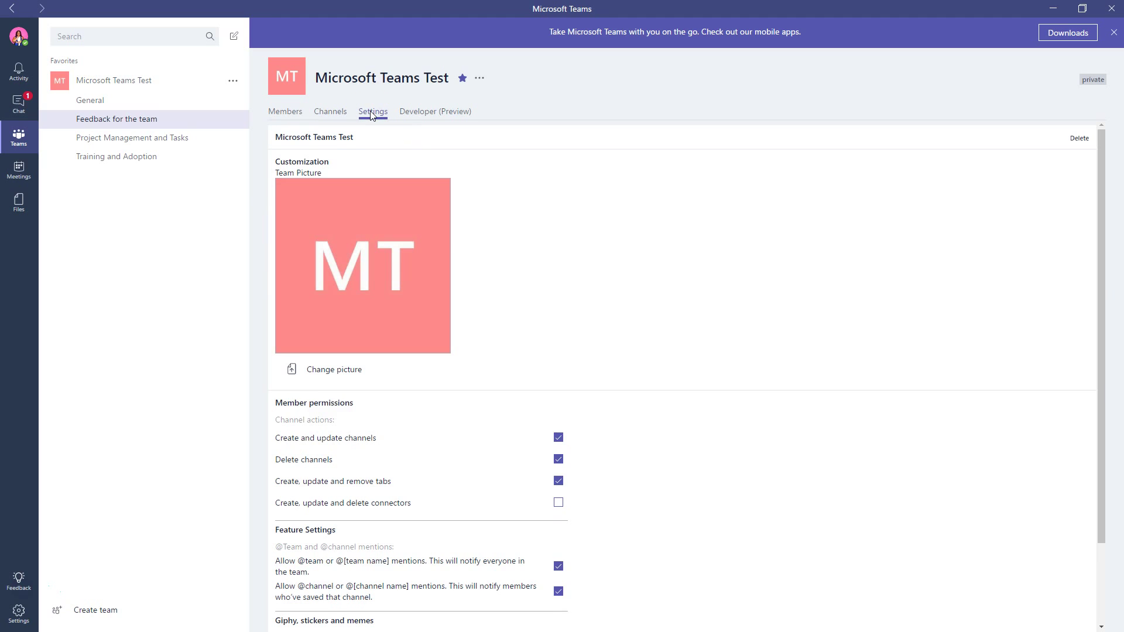
pyautogui.click(321, 372)
pyautogui.click(456, 246)
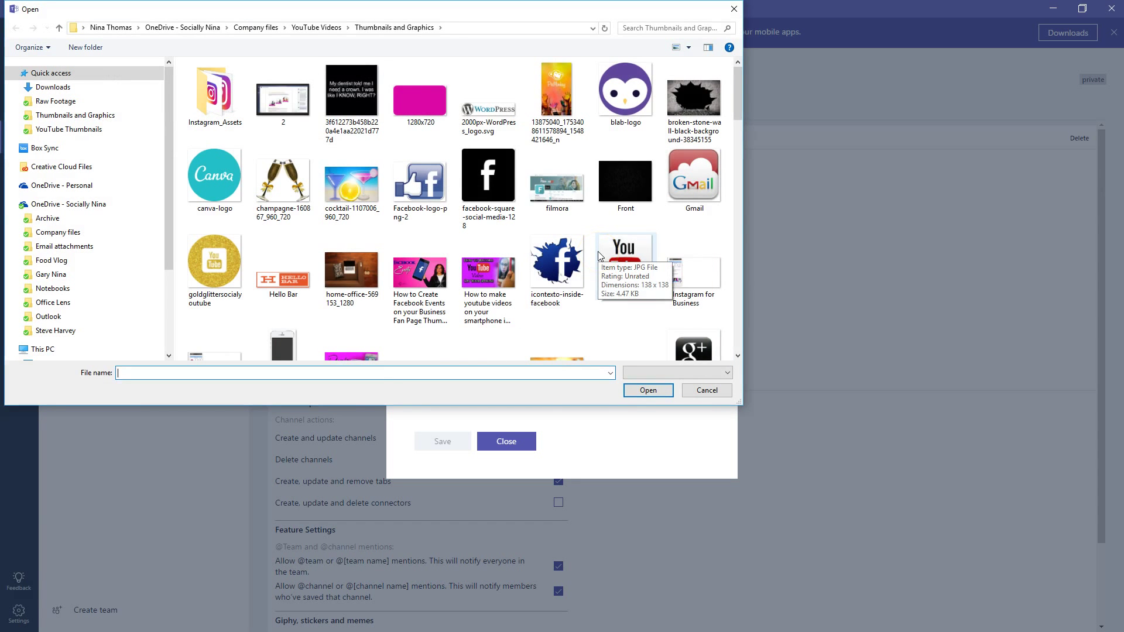
pyautogui.scroll(-15, 599, 255)
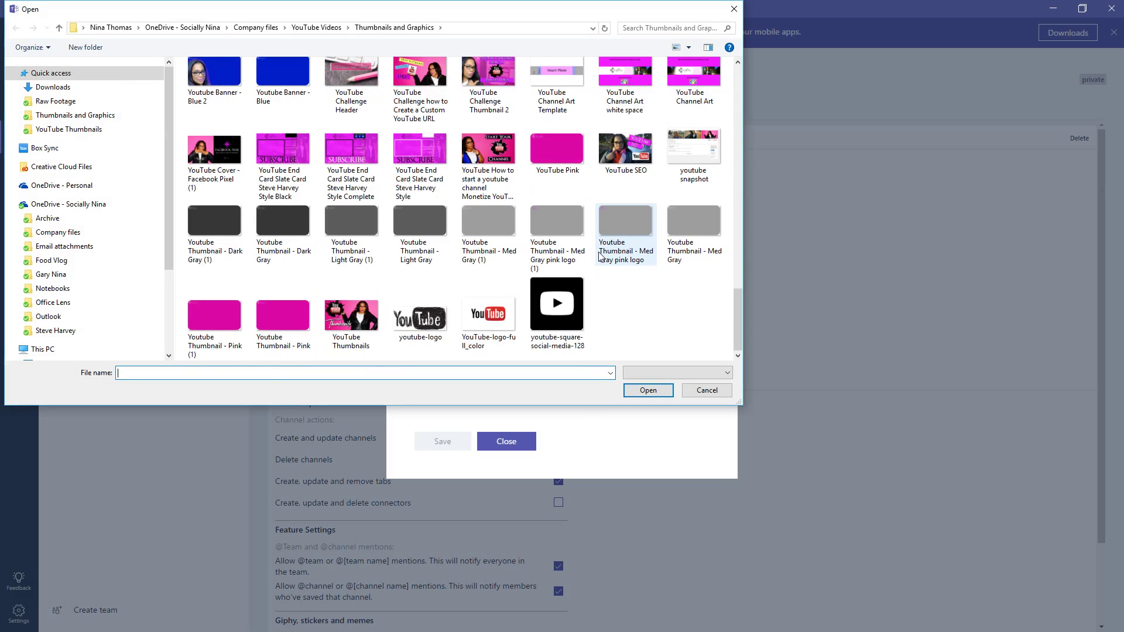
pyautogui.scroll(5, 599, 256)
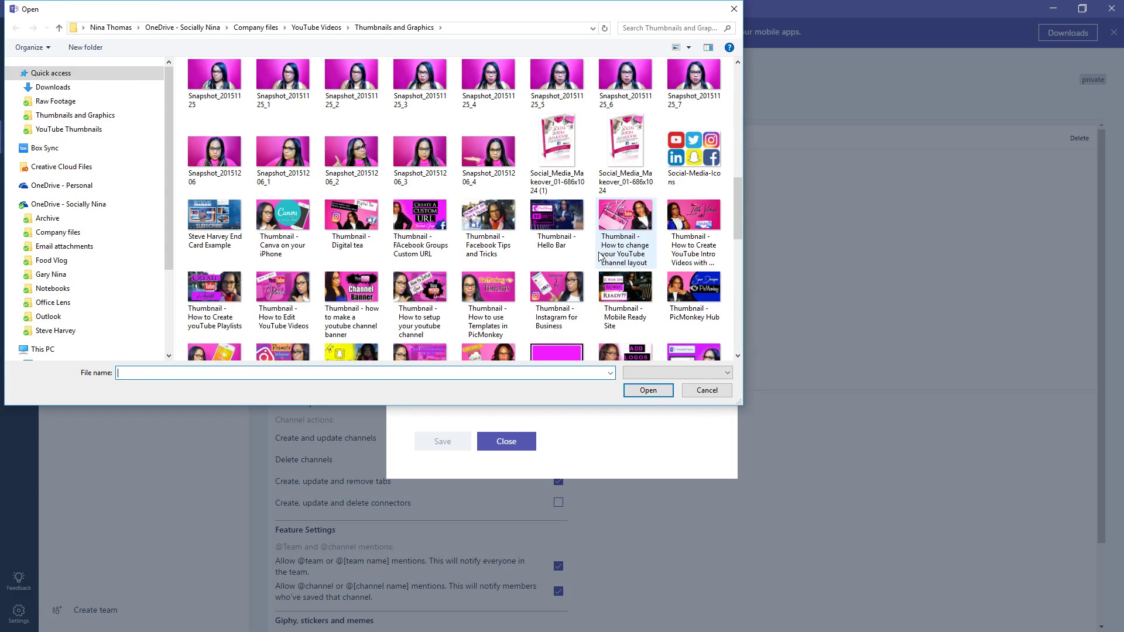
pyautogui.scroll(5, 599, 256)
pyautogui.scroll(-3, 599, 256)
pyautogui.scroll(1, 599, 255)
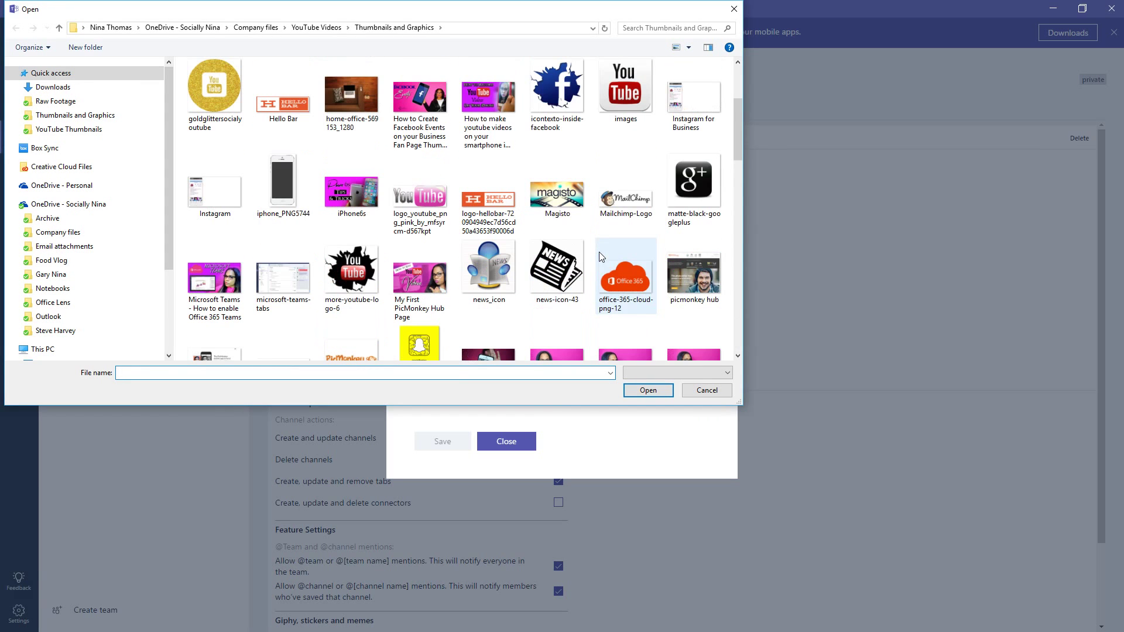
pyautogui.doubleClick(608, 269)
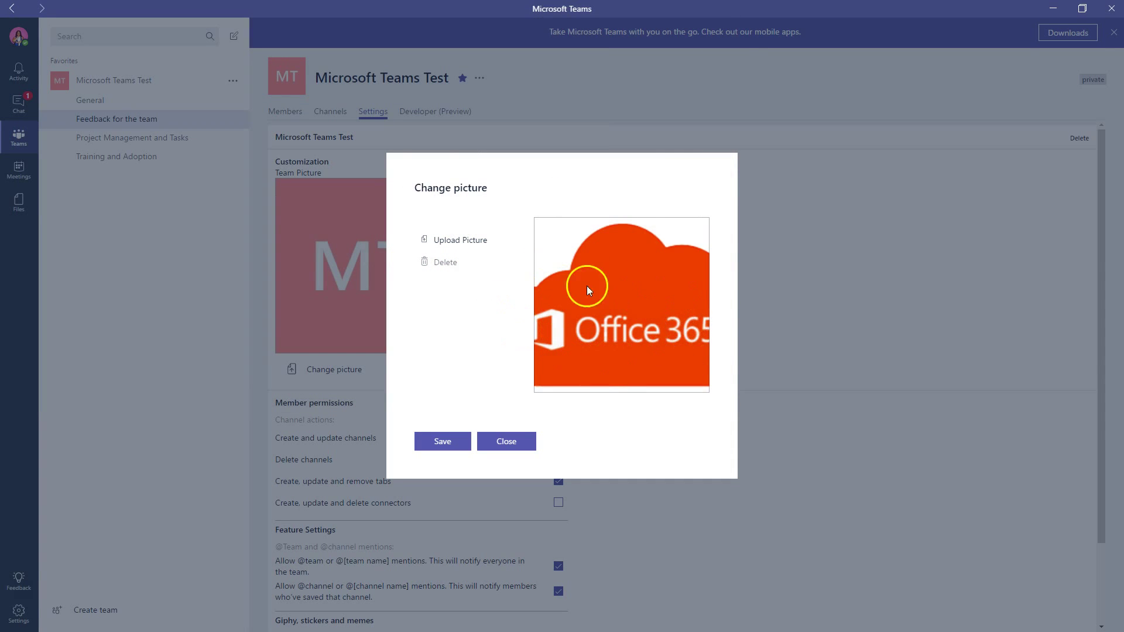
# Upload news_icon as the team picture instead, save it and close the picture dialog
pyautogui.click(462, 241)
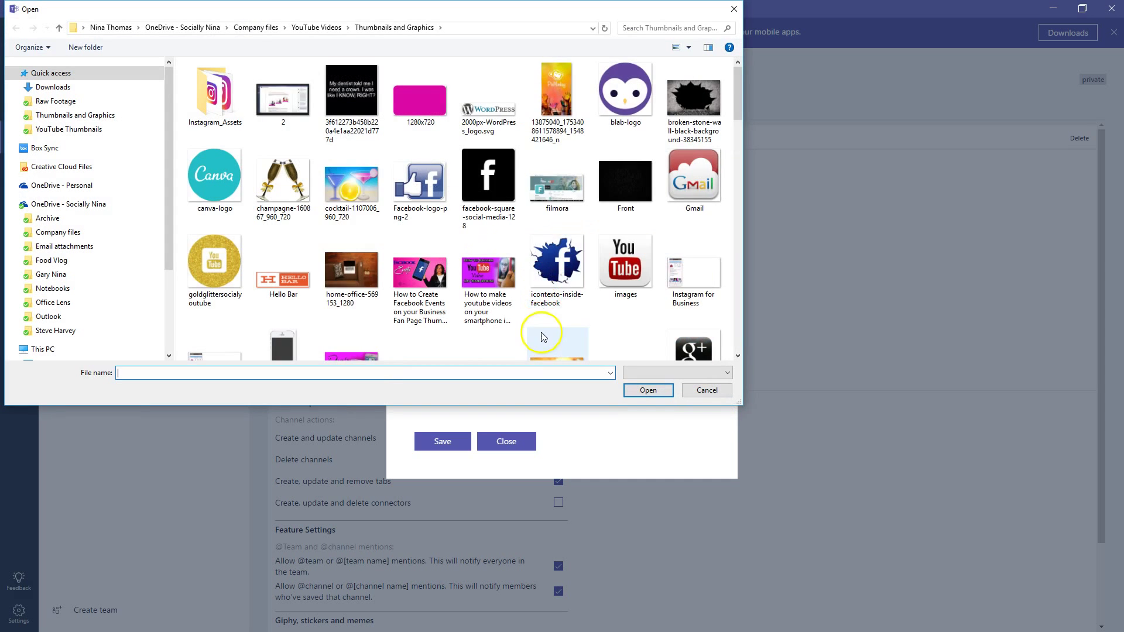
pyautogui.scroll(-3, 539, 331)
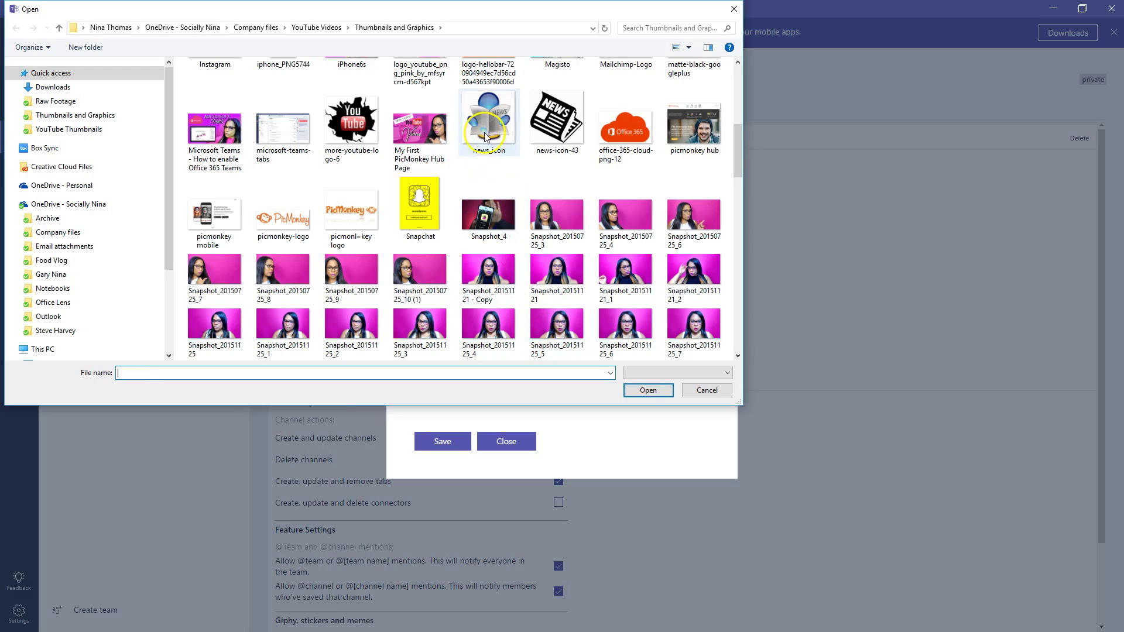
pyautogui.doubleClick(484, 130)
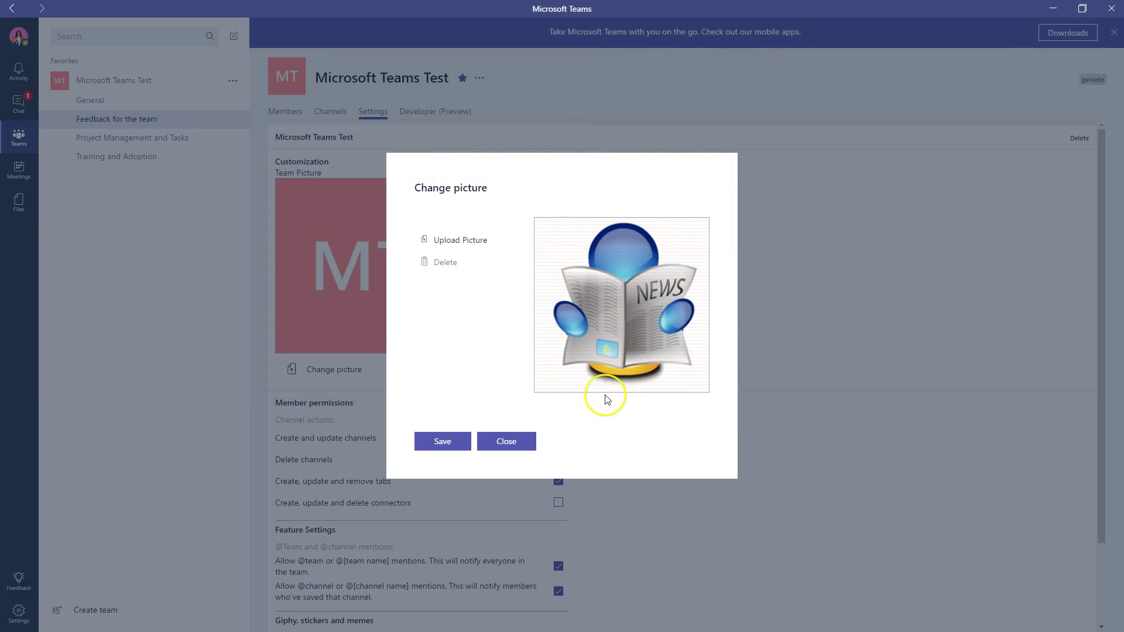
pyautogui.click(440, 446)
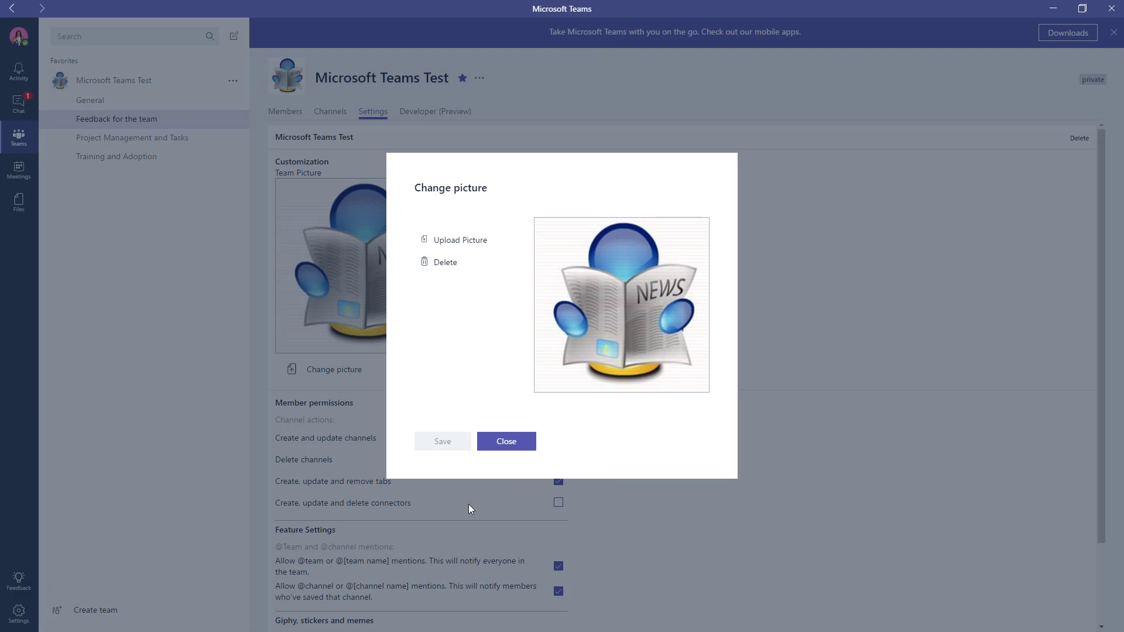
pyautogui.click(504, 440)
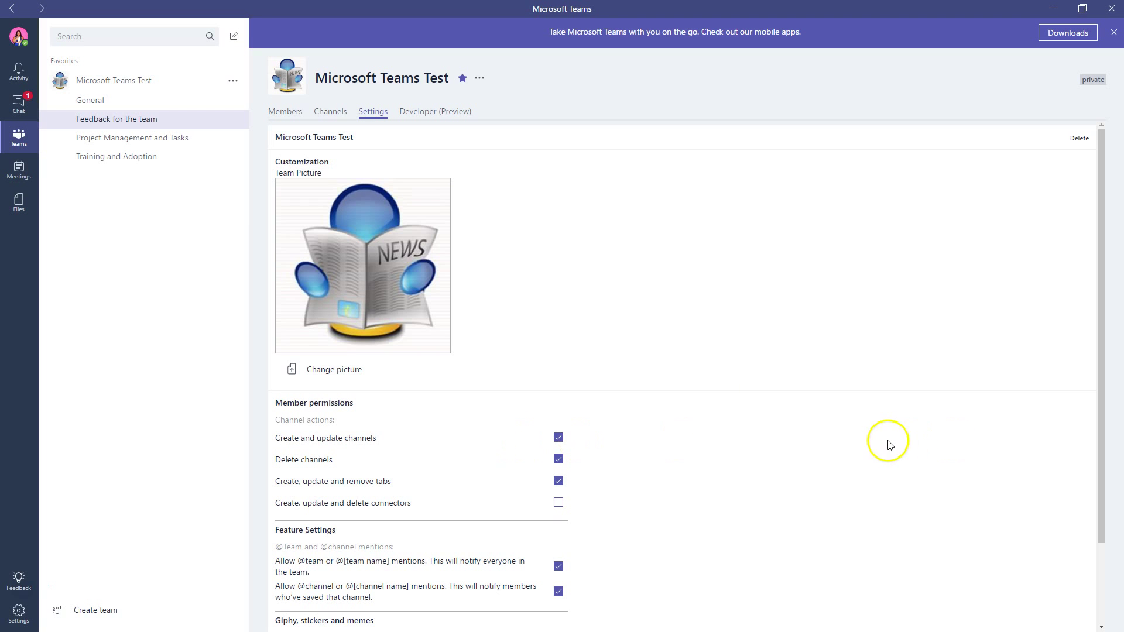
# Allow members to create, update and delete connectors in the team's member permissions
pyautogui.scroll(-2, 884, 444)
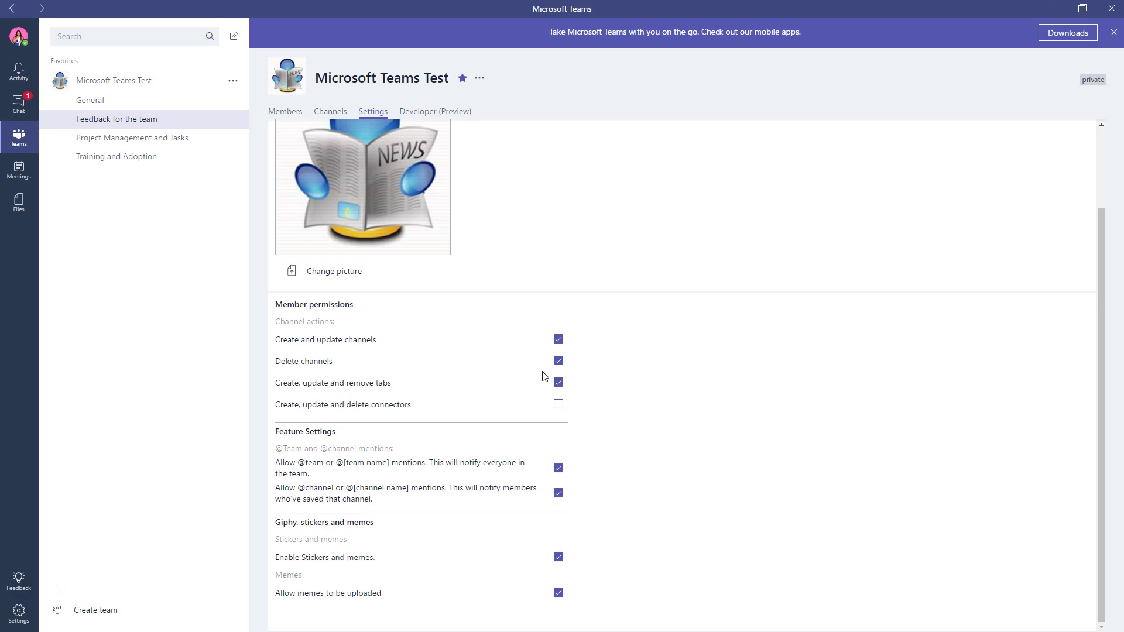
pyautogui.click(559, 404)
# View the team's developer preview section and look over the Microsoft web page in the browser
pyautogui.click(459, 117)
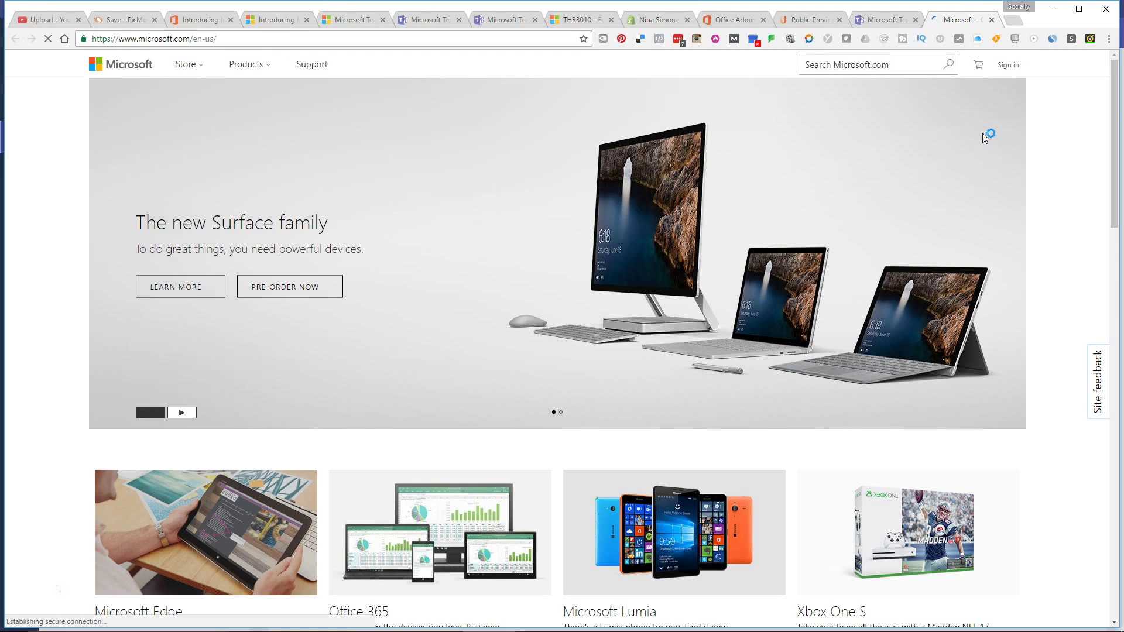
pyautogui.scroll(-9, 934, 351)
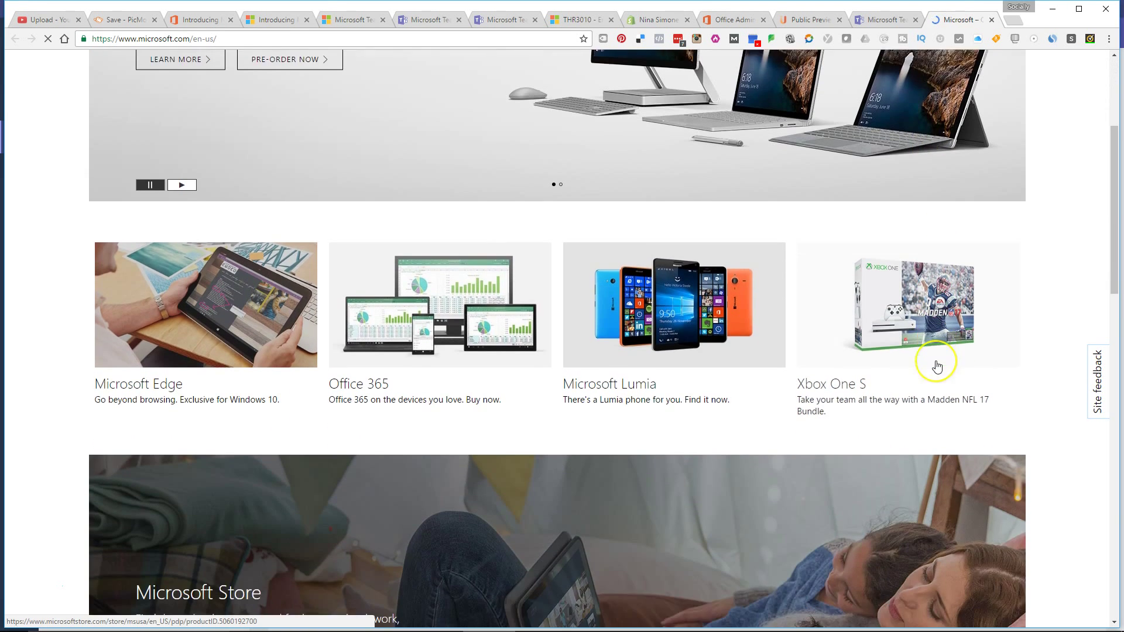
pyautogui.scroll(-6, 937, 366)
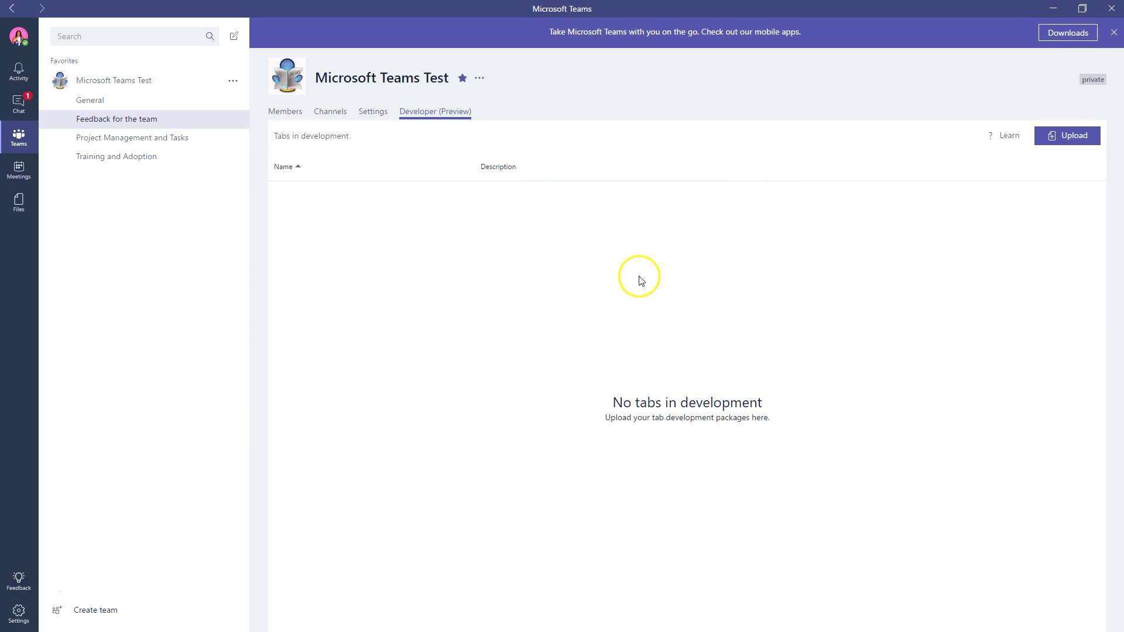
# Examine the options for managing, editing, leaving and deleting the Microsoft Teams Test team, and return to the Feedback for the team channel
pyautogui.click(479, 80)
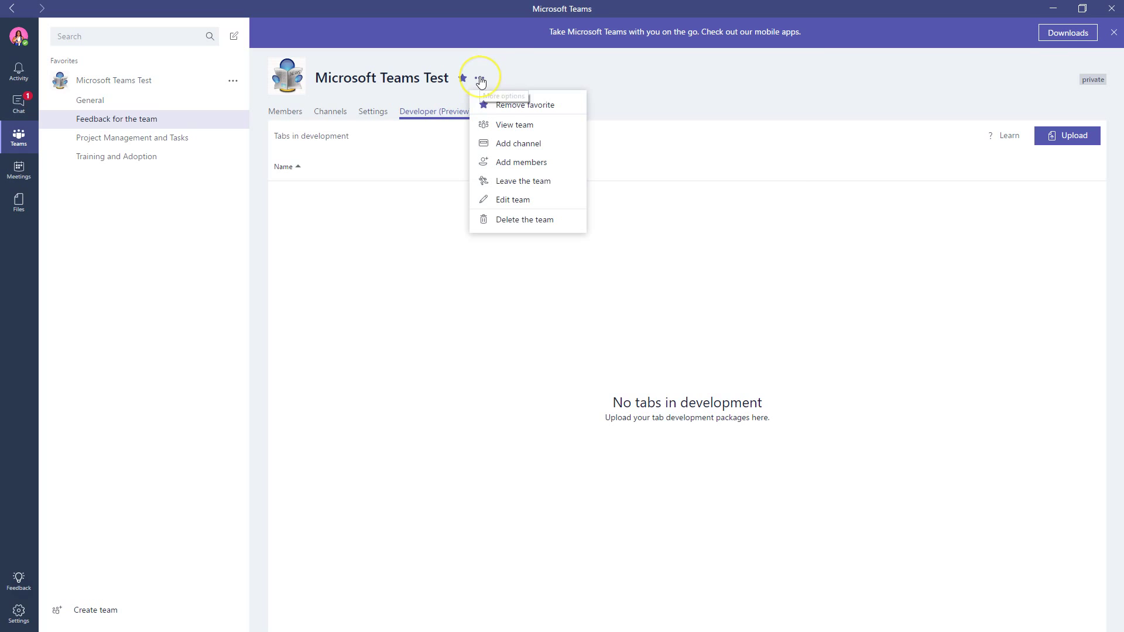
pyautogui.click(238, 87)
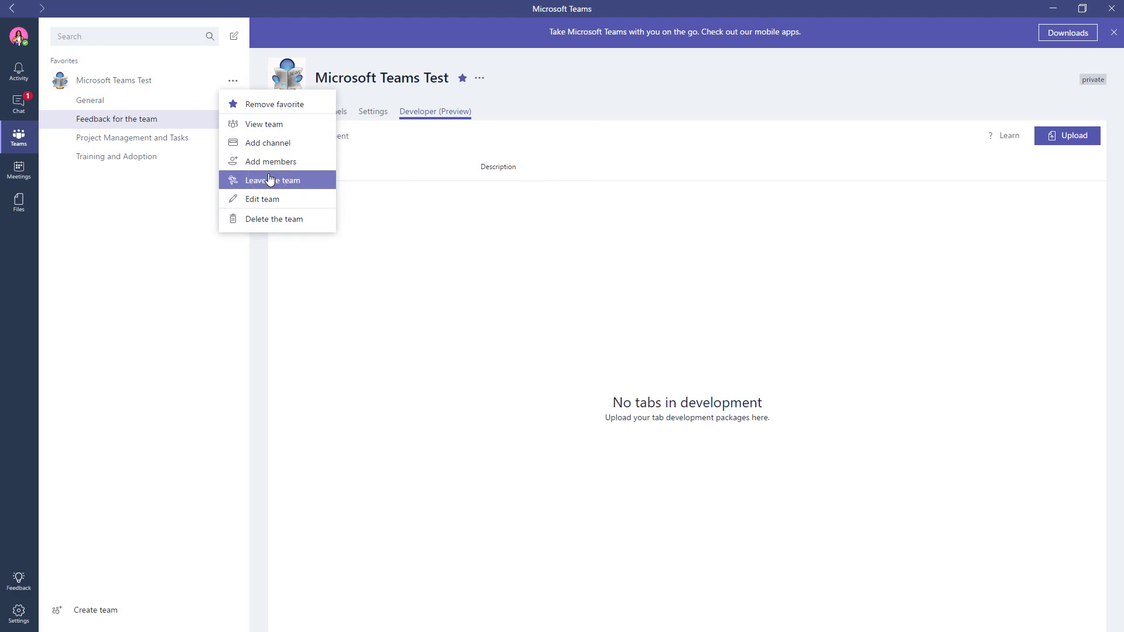
pyautogui.click(267, 202)
pyautogui.click(300, 226)
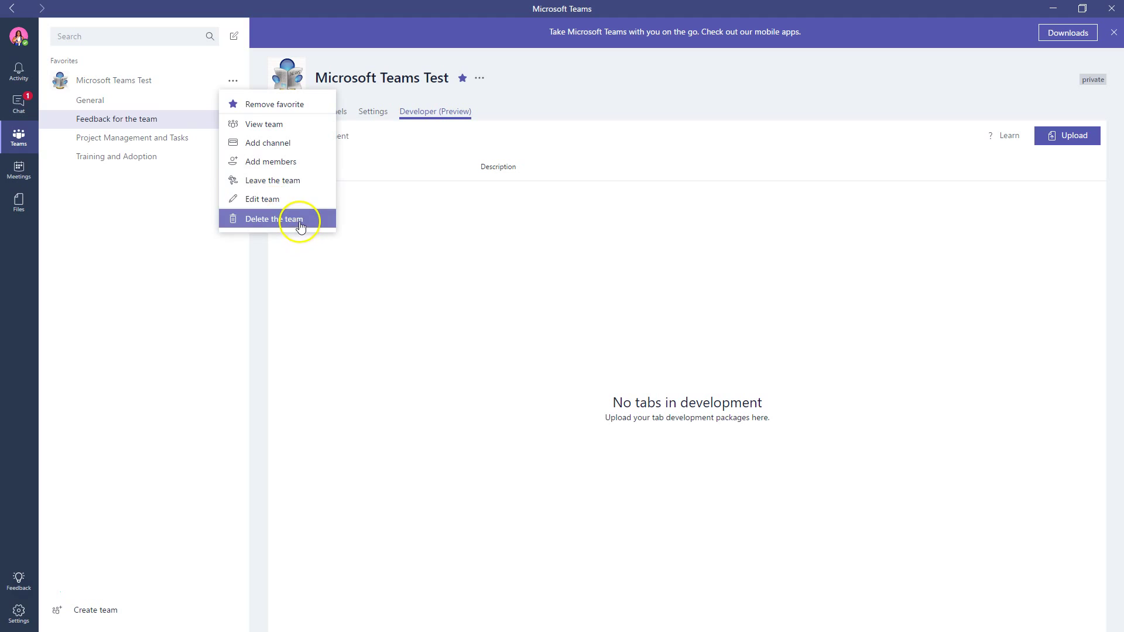
pyautogui.click(572, 265)
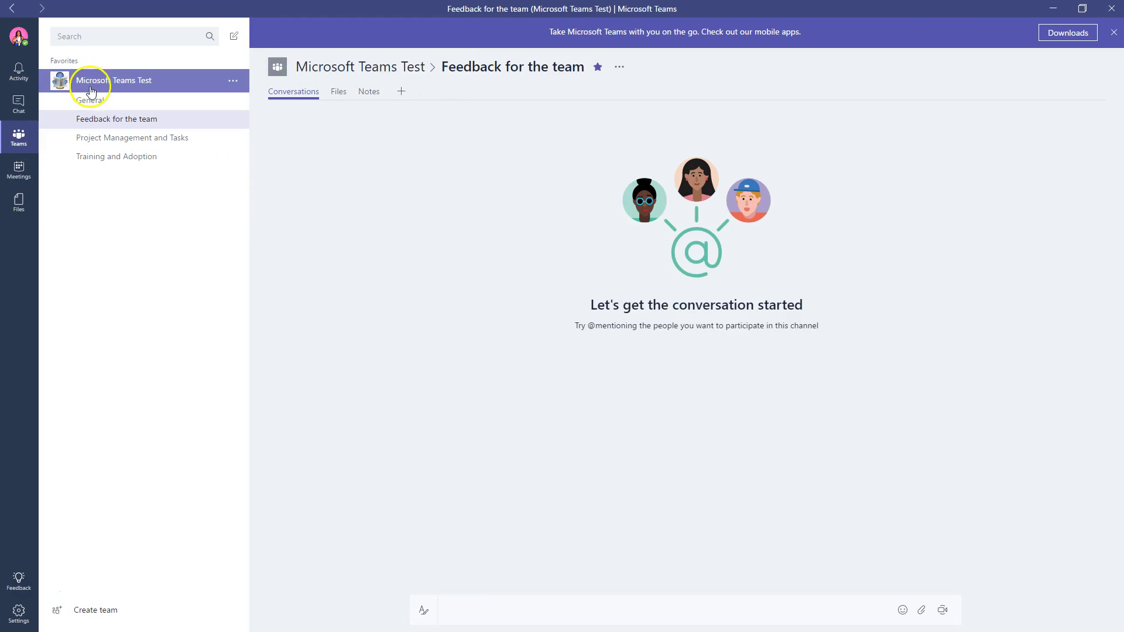
# Start a new chat, switch to the T-Bot chat and ask it "How do I create a new team"
pyautogui.click(235, 37)
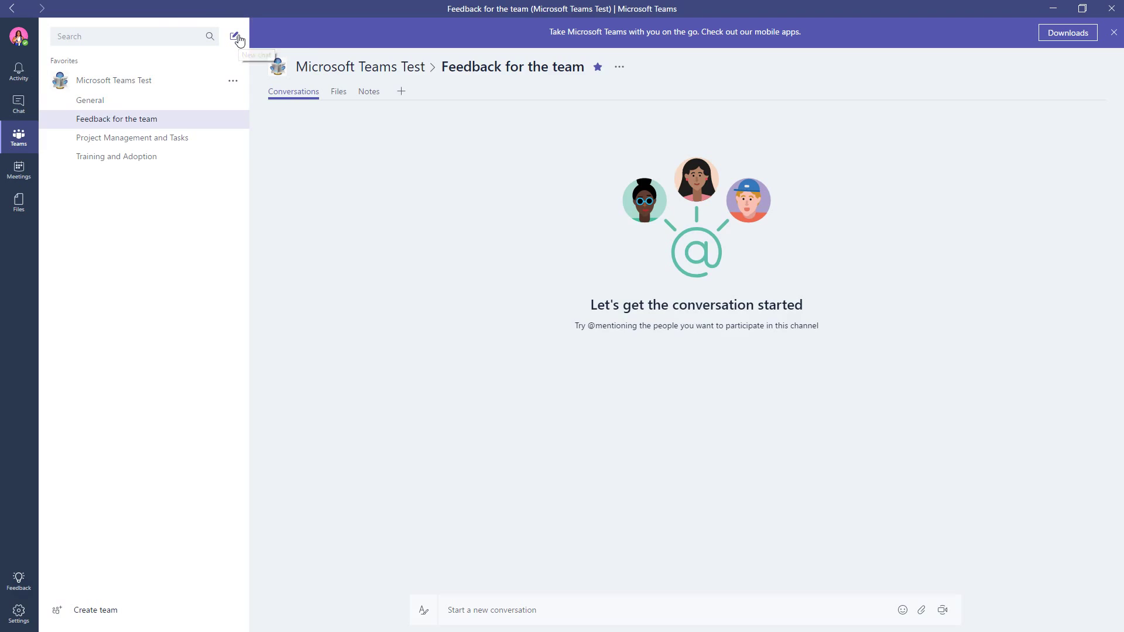
pyautogui.click(416, 41)
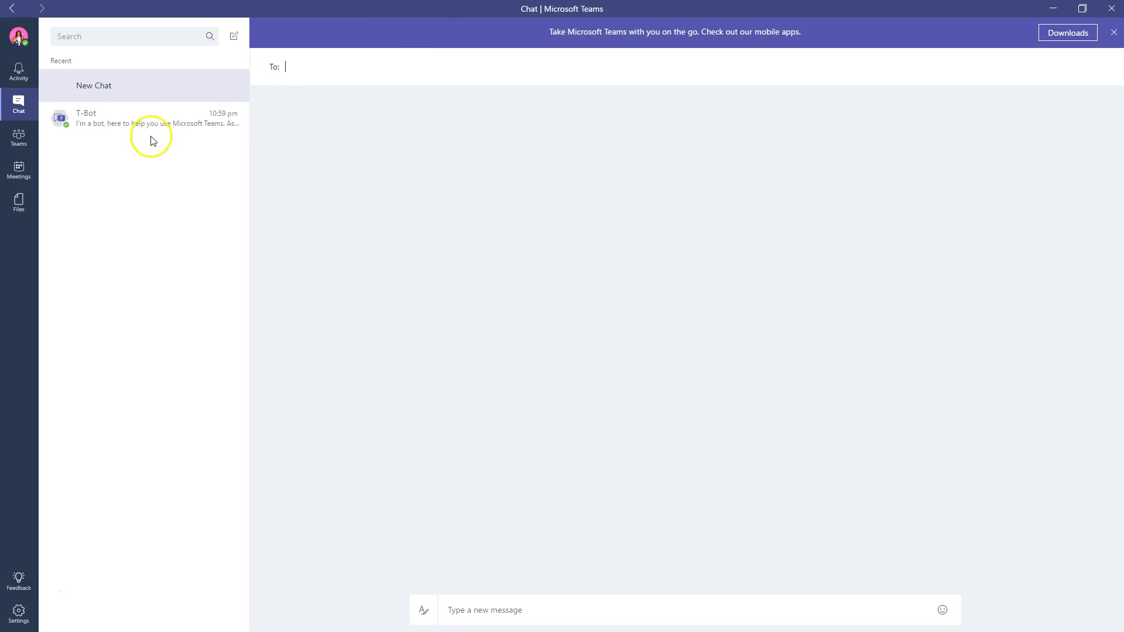
pyautogui.click(168, 124)
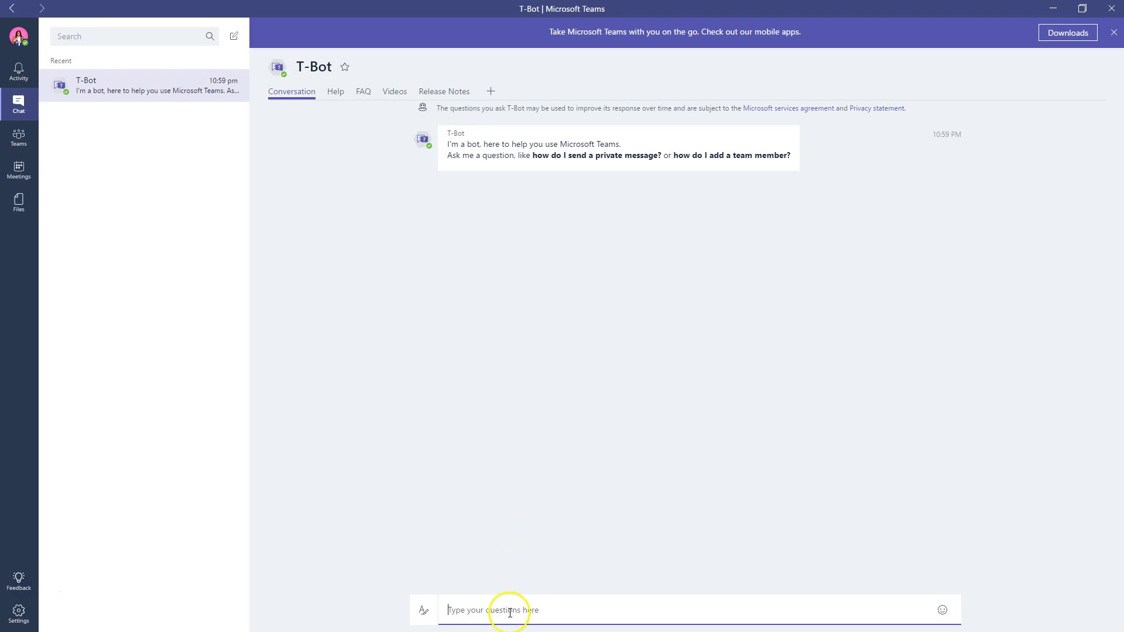
pyautogui.write('How do I create a new team')
pyautogui.press('Return')
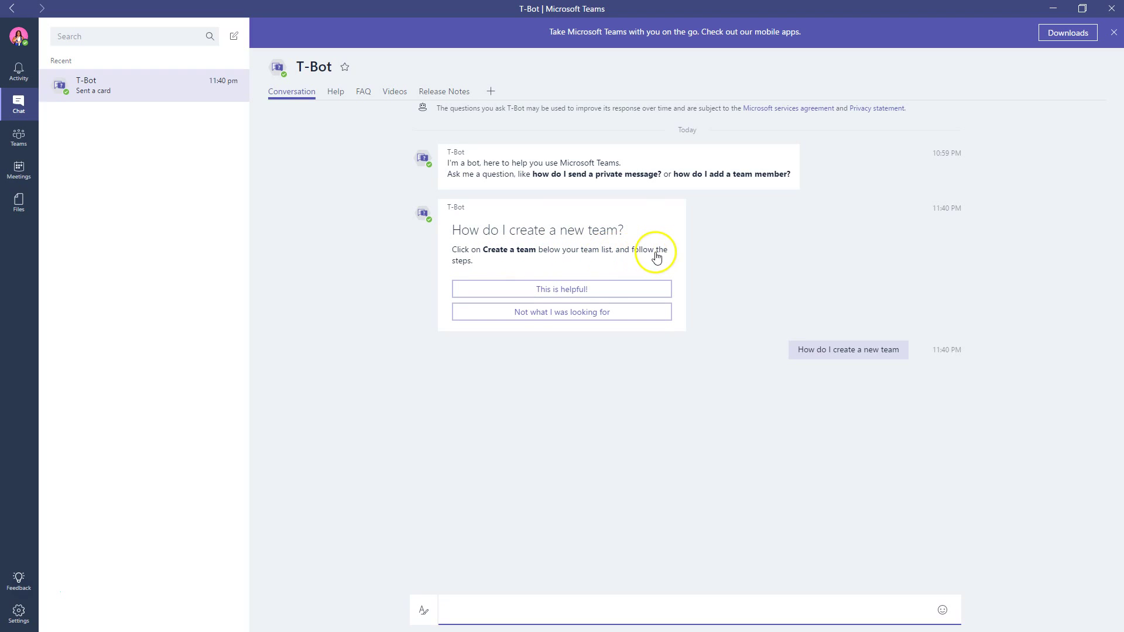
# Mark T-Bot's answer about creating a new team as helpful
pyautogui.click(624, 289)
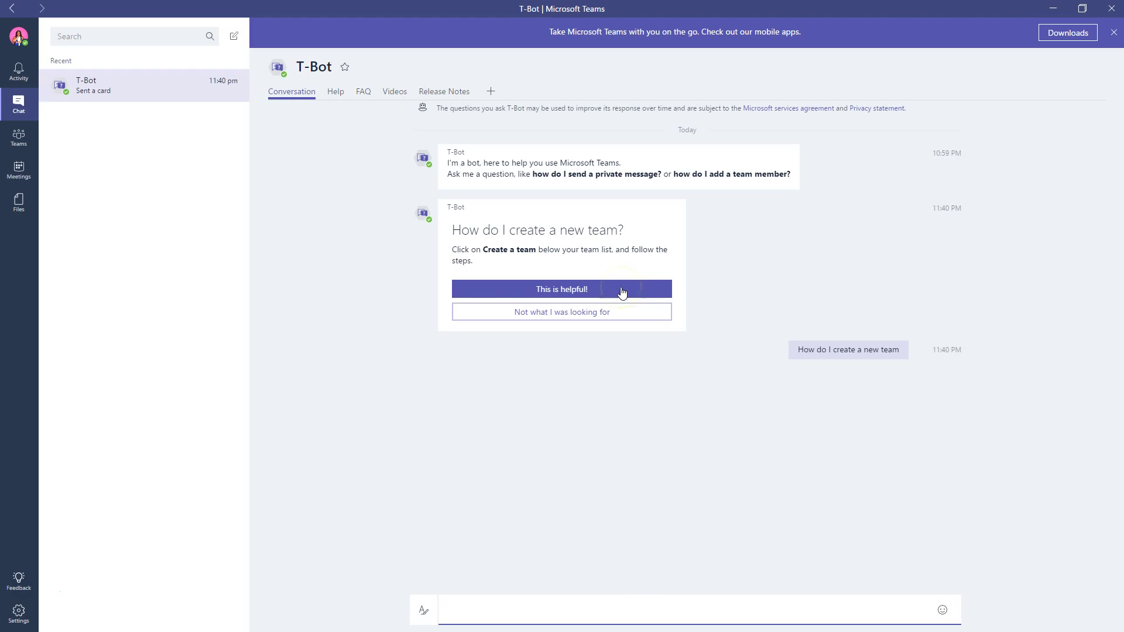
pyautogui.click(622, 292)
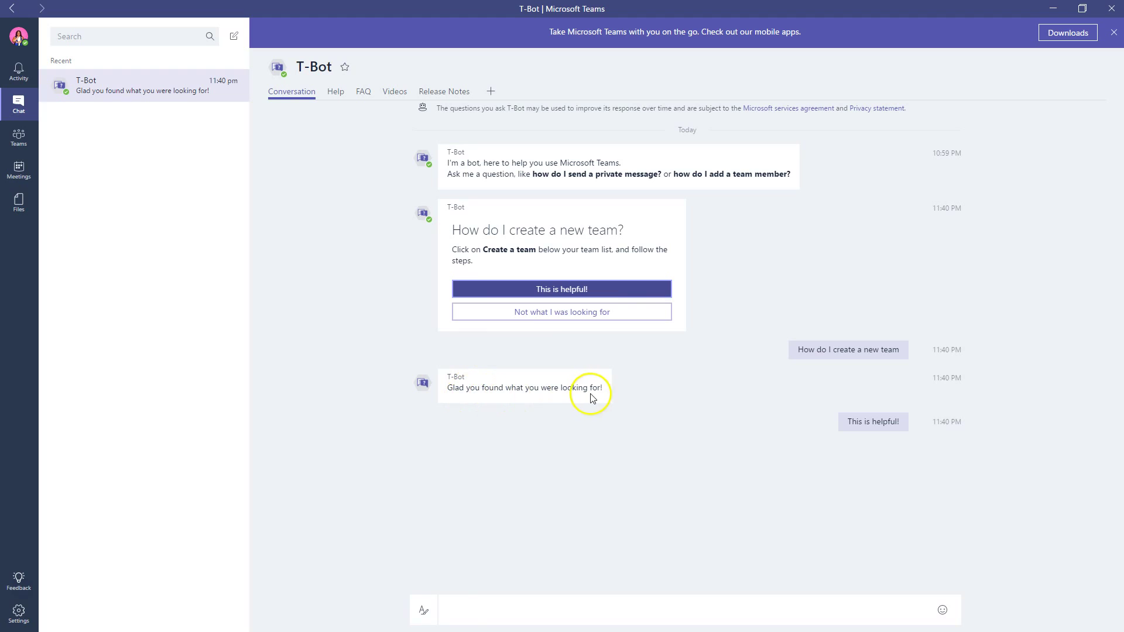
pyautogui.click(472, 609)
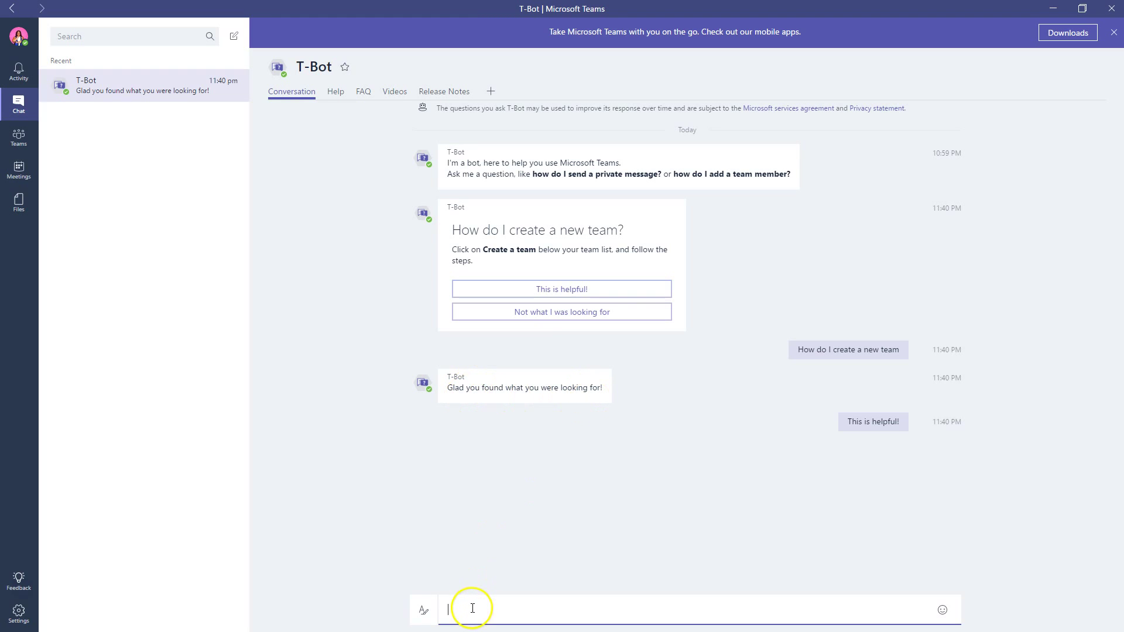
# Examine T-Bot's help topics on getting started, teams and channels, working in team channels, messaging and managing notifications
pyautogui.click(342, 100)
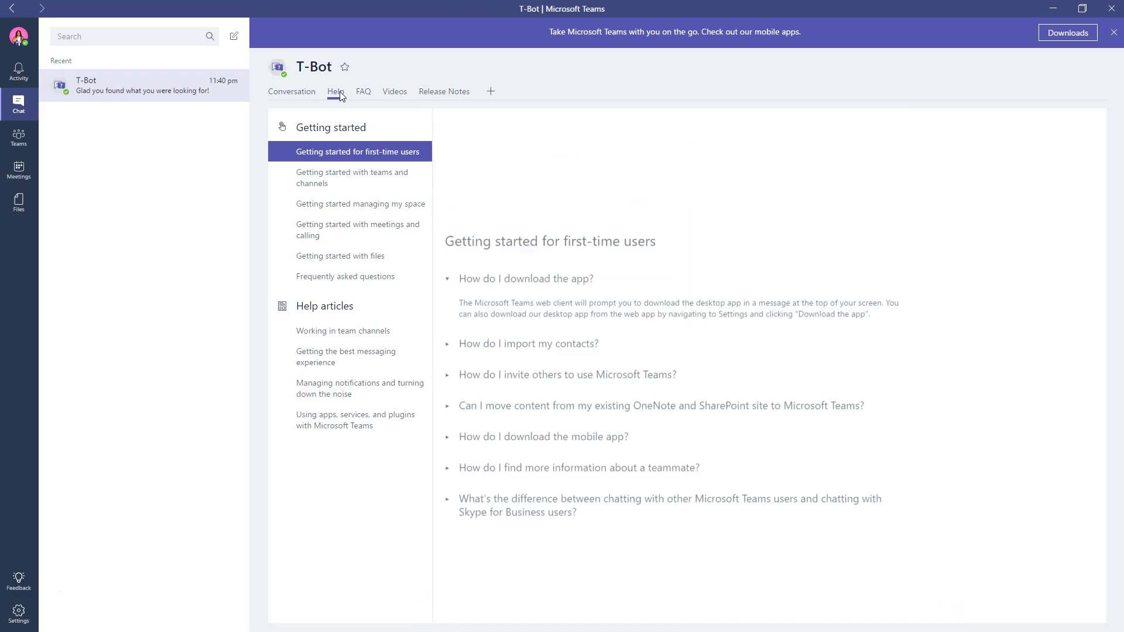
pyautogui.click(328, 147)
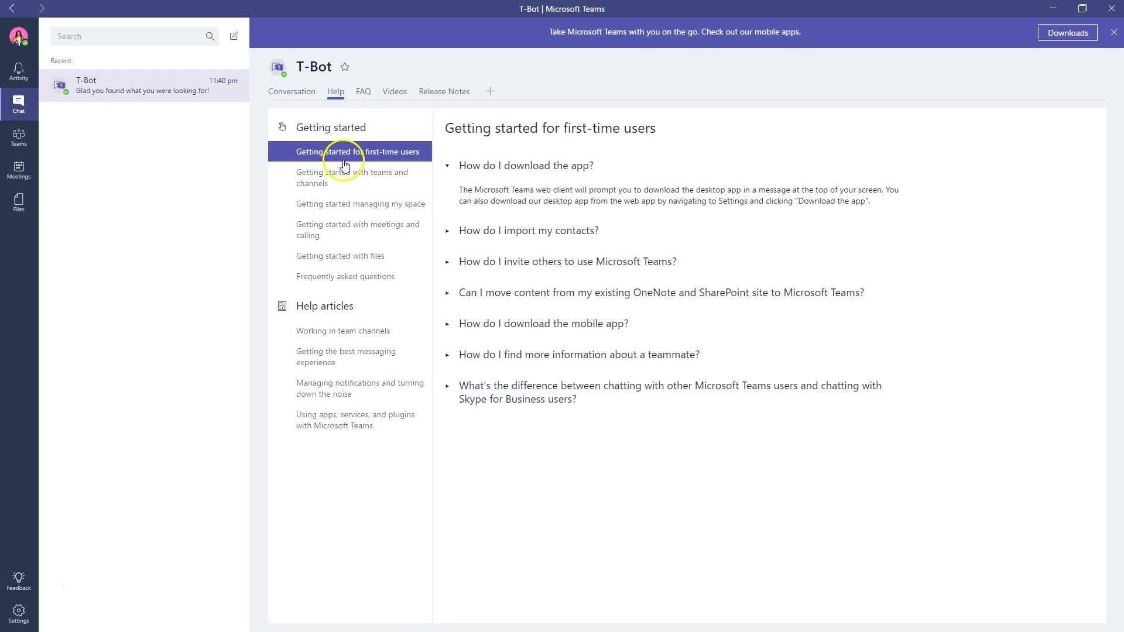
pyautogui.click(355, 175)
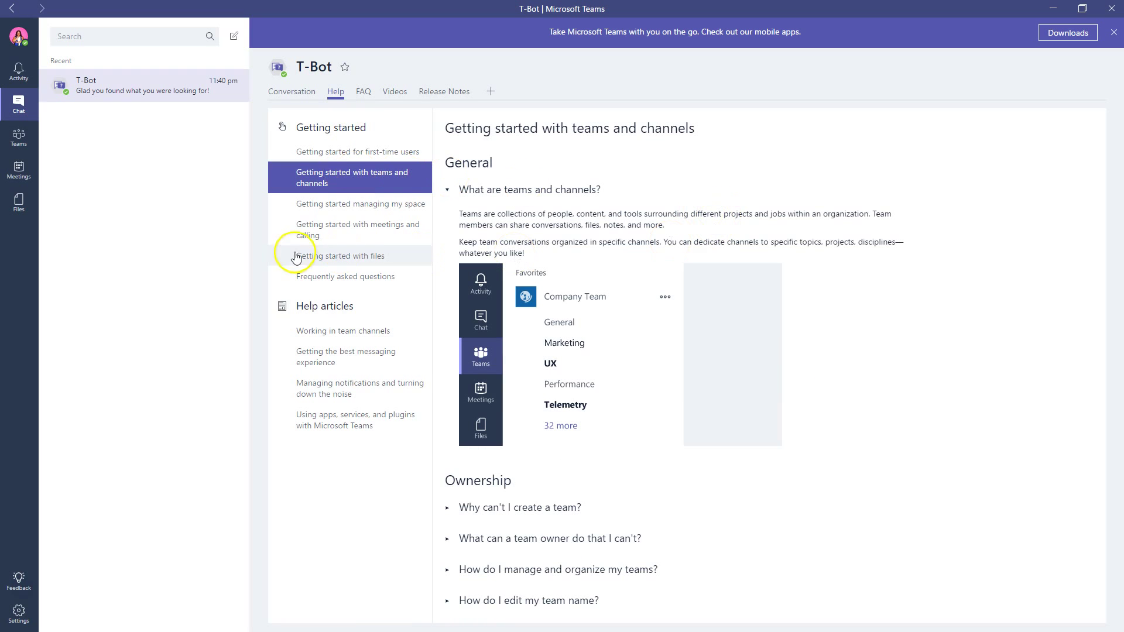
pyautogui.scroll(-9, 625, 217)
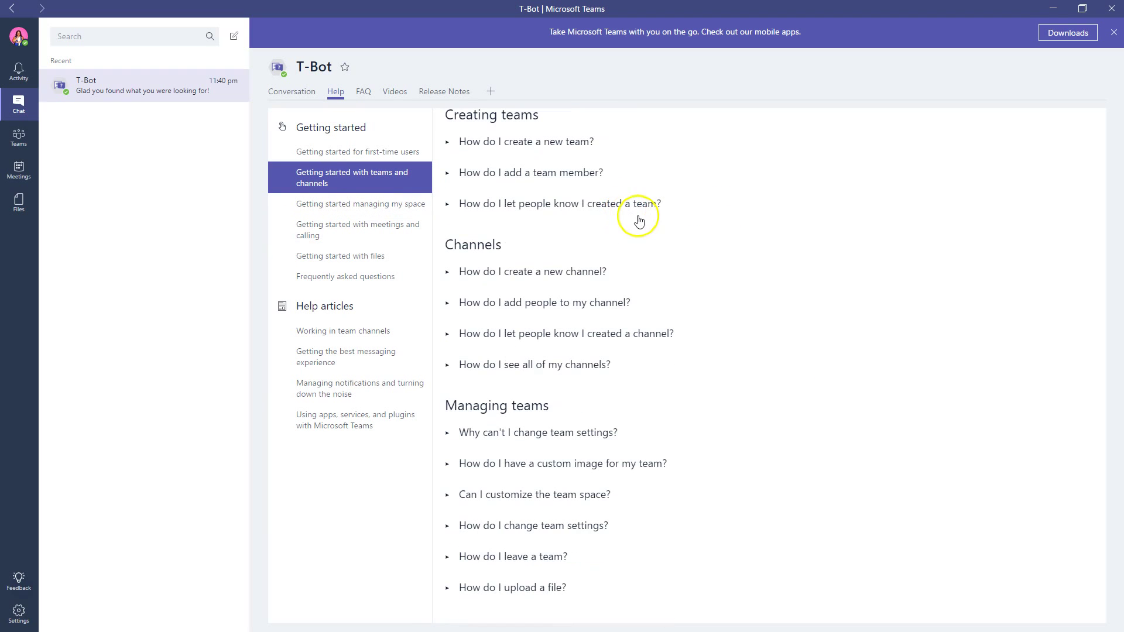
pyautogui.click(343, 332)
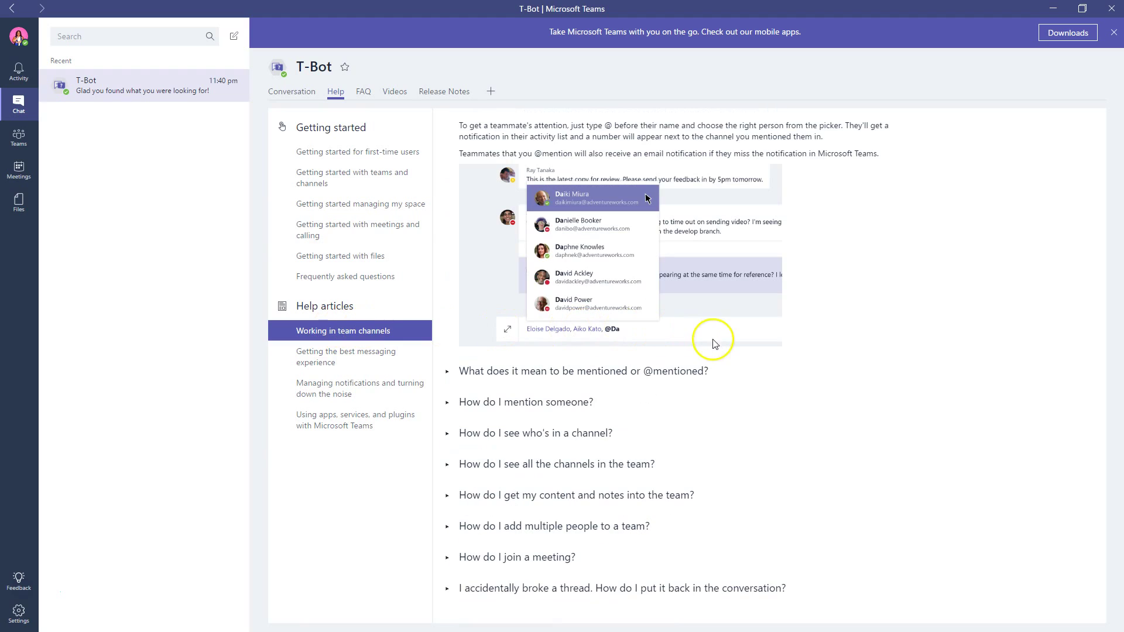
pyautogui.click(388, 358)
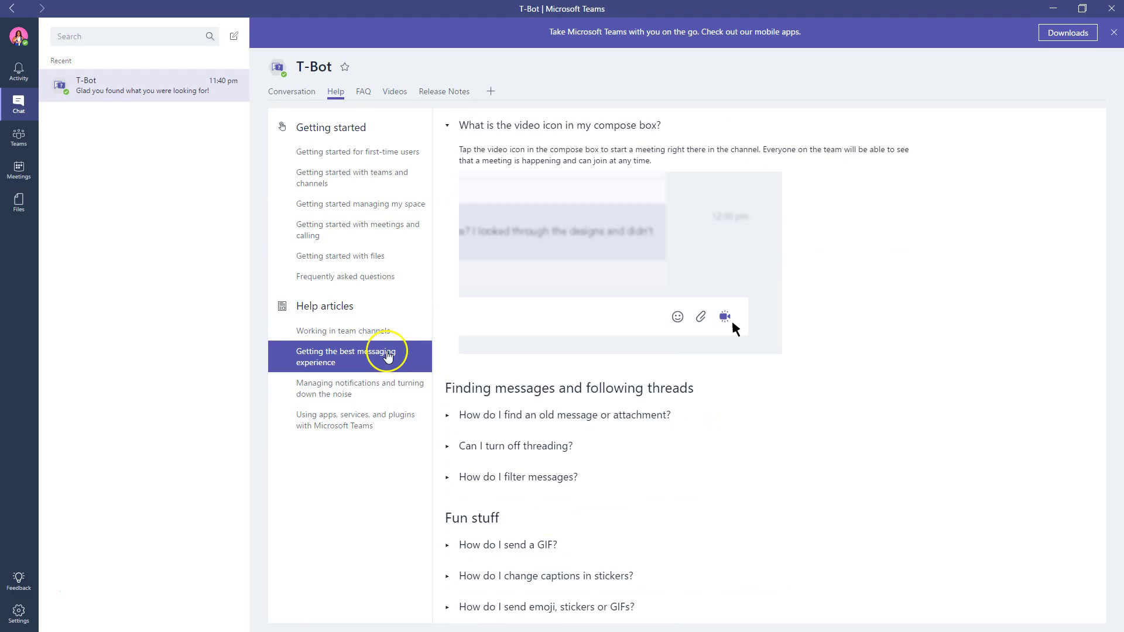
pyautogui.click(382, 389)
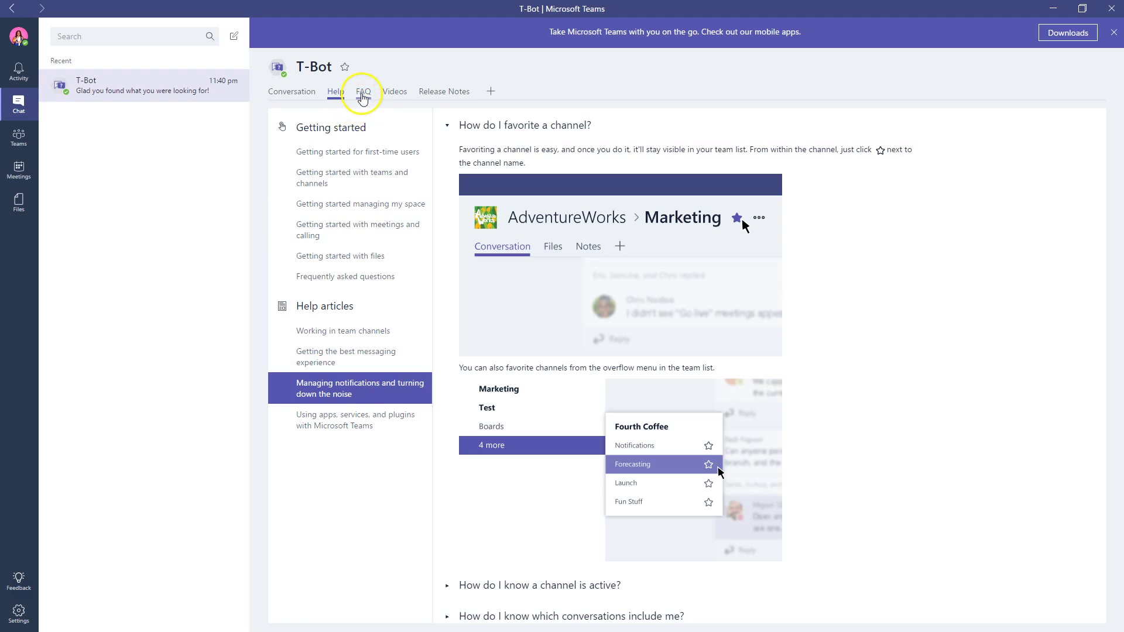
# Look through T-Bot's frequently asked questions and its tutorial videos
pyautogui.click(363, 94)
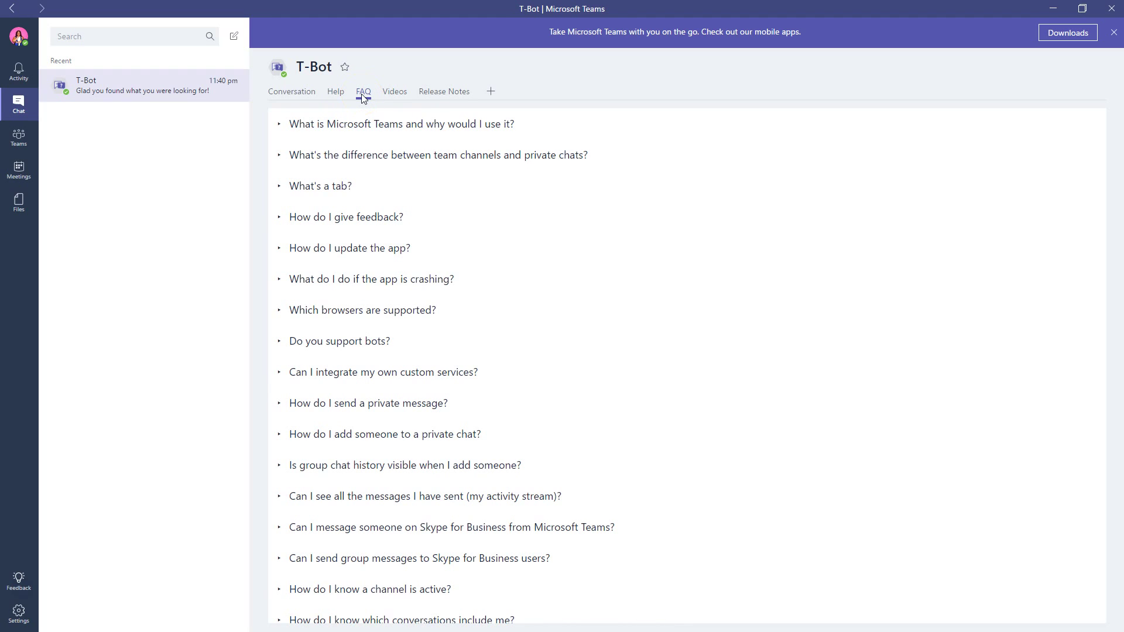
pyautogui.click(394, 95)
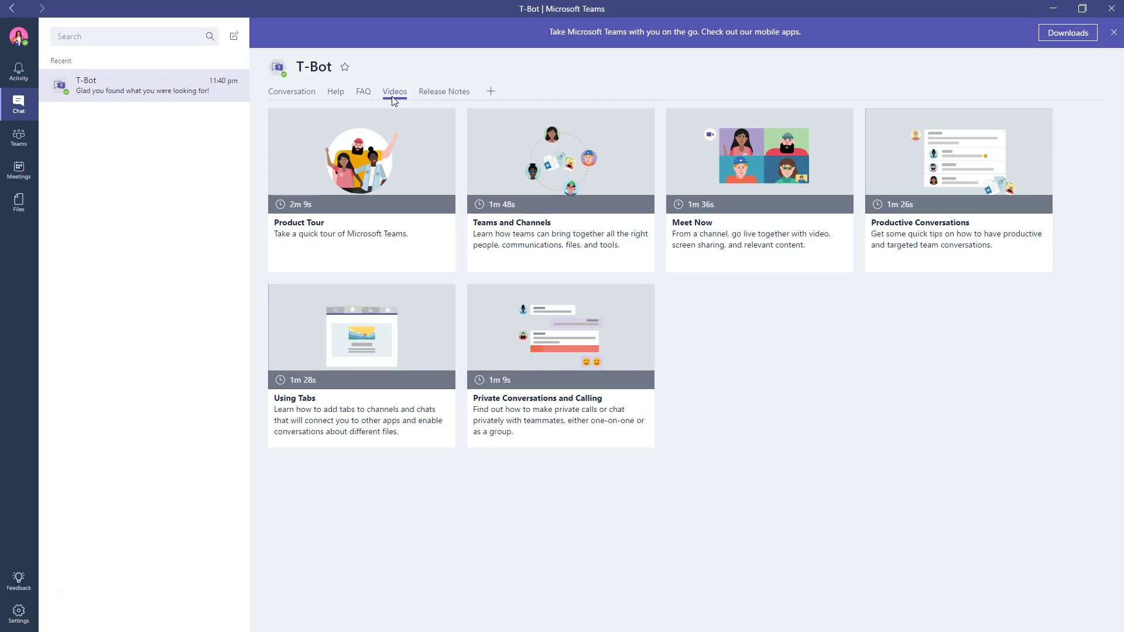
pyautogui.click(456, 94)
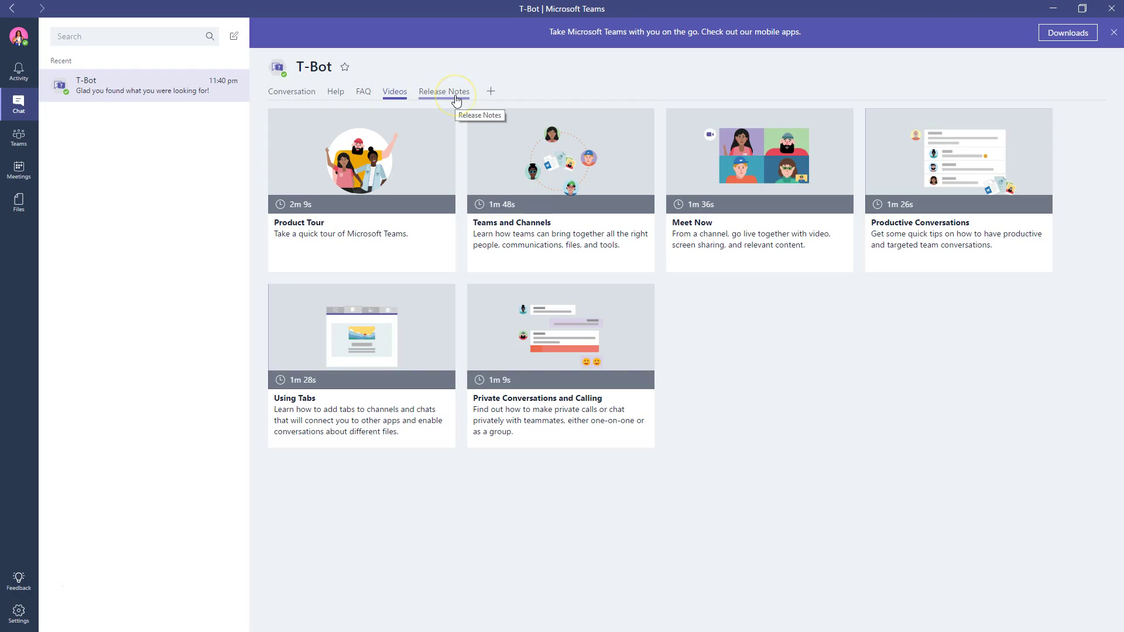
pyautogui.click(366, 95)
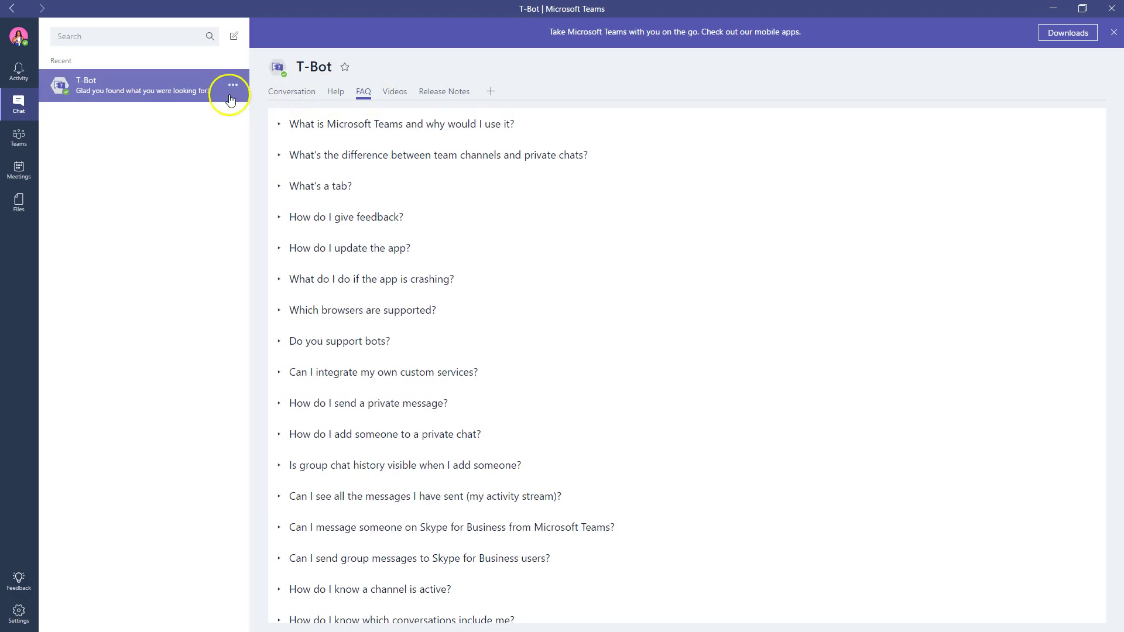
# Start creating a new team from the teams list and name it "Slay Group - Marketing"
pyautogui.click(6, 135)
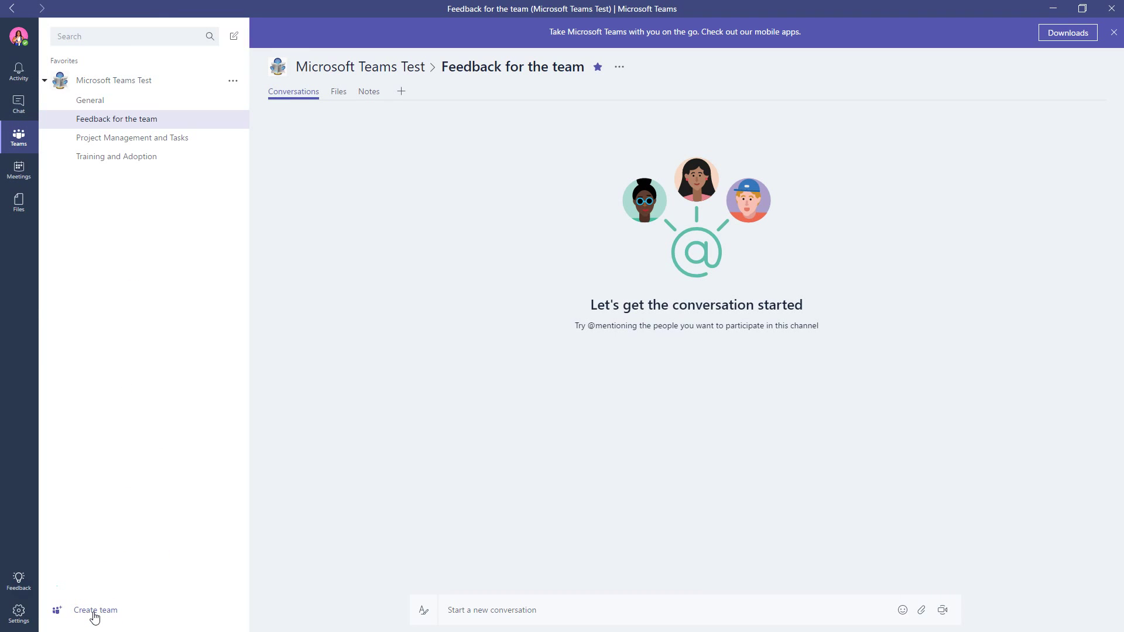
pyautogui.click(95, 616)
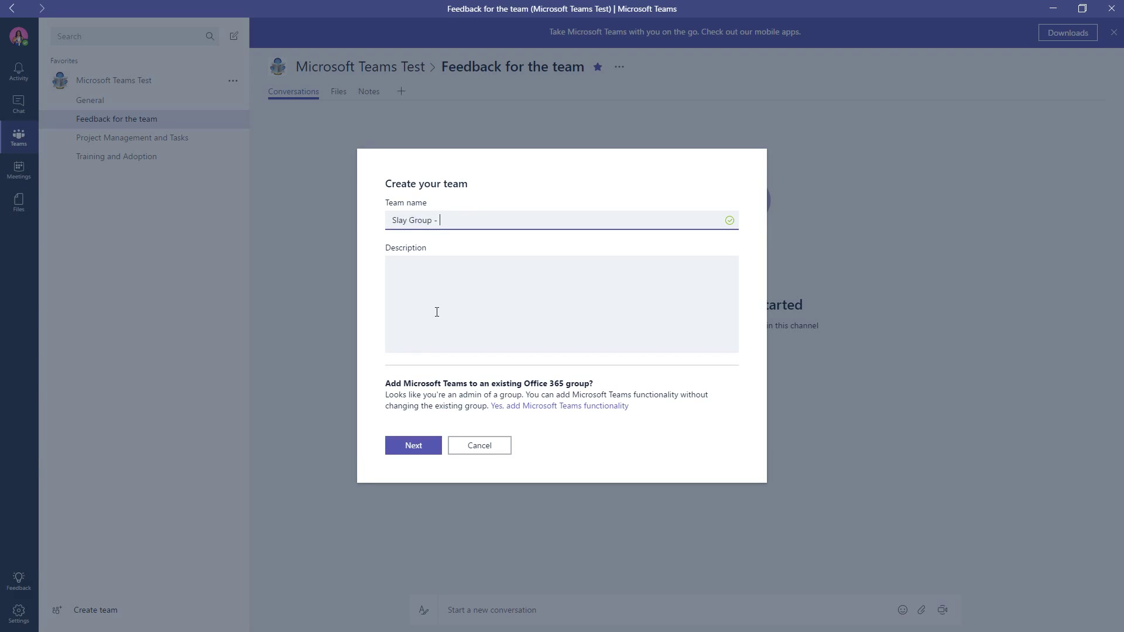
pyautogui.click(452, 293)
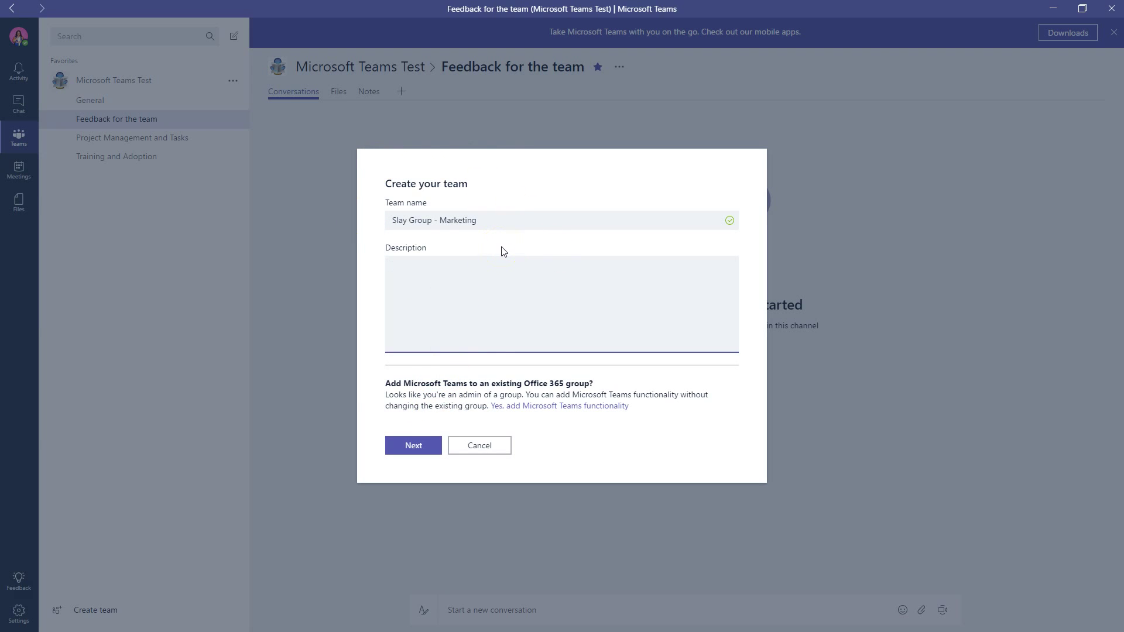
pyautogui.click(415, 453)
pyautogui.moveTo(377, 383); pyautogui.dragTo(605, 387)
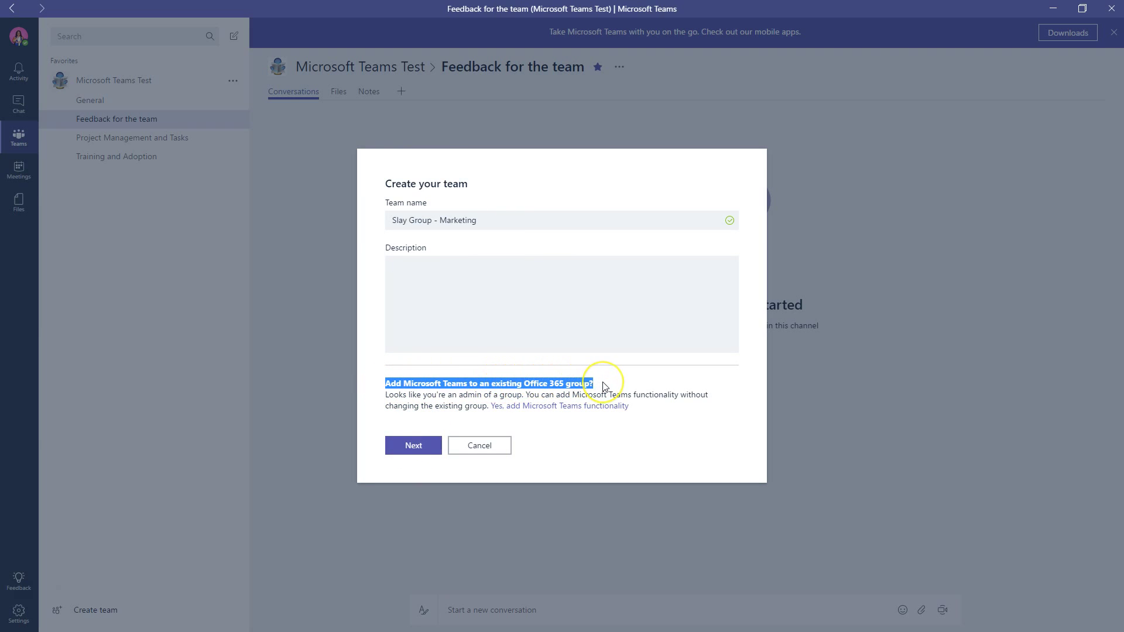
pyautogui.moveTo(404, 446); pyautogui.dragTo(524, 400)
# Add Microsoft Teams functionality to the existing Office 365 group "Engage - Community Management" instead of creating a new group
pyautogui.click(526, 406)
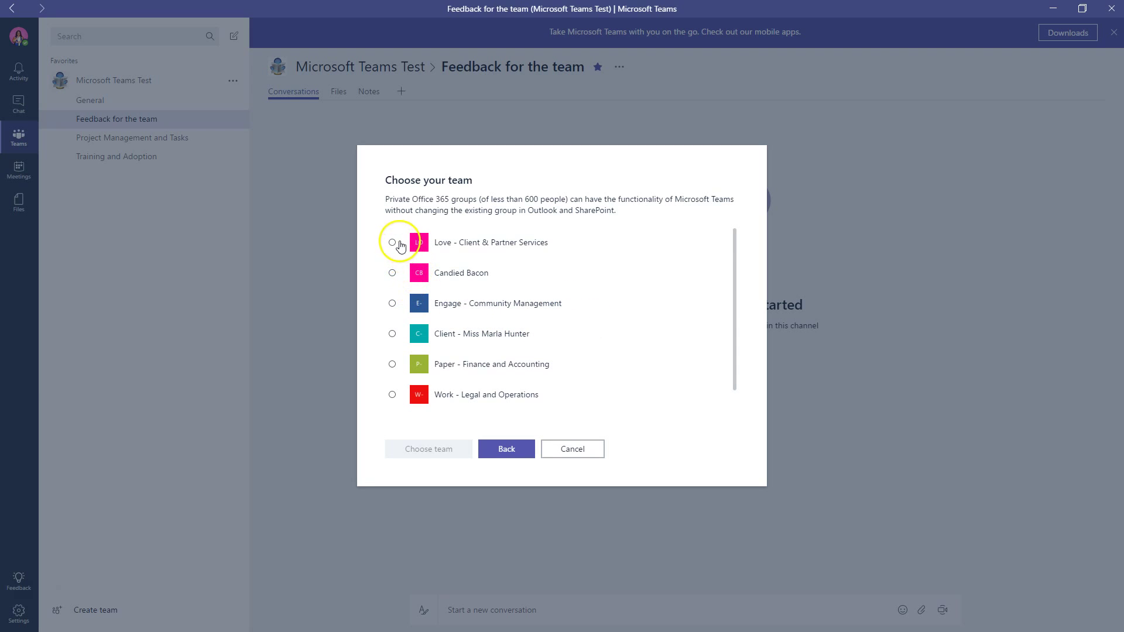
pyautogui.click(393, 242)
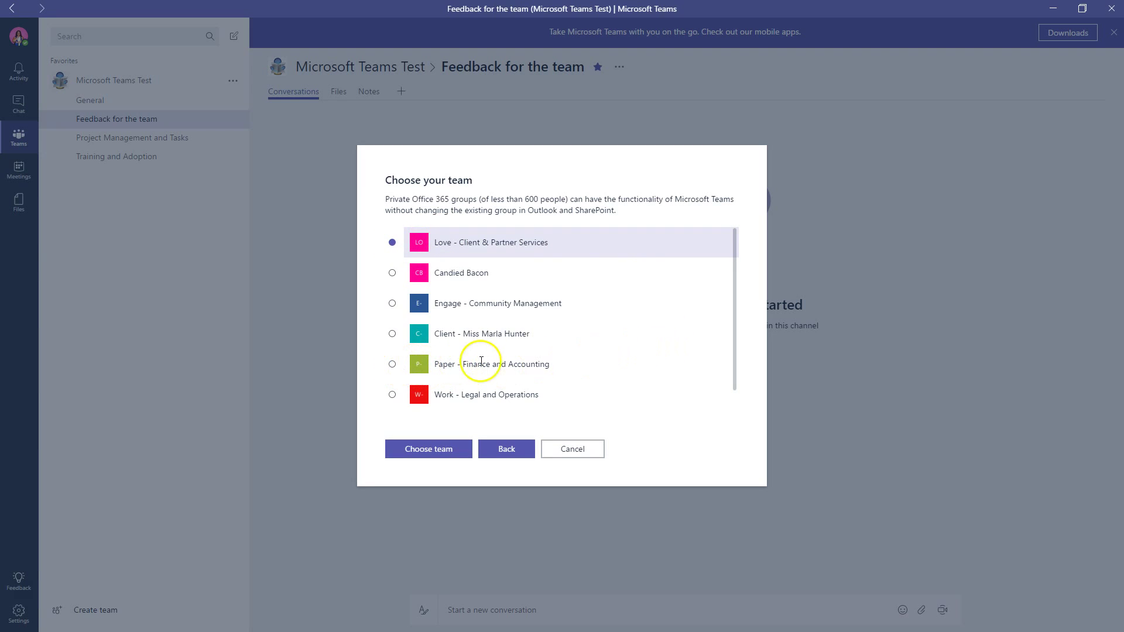
pyautogui.scroll(-1, 489, 367)
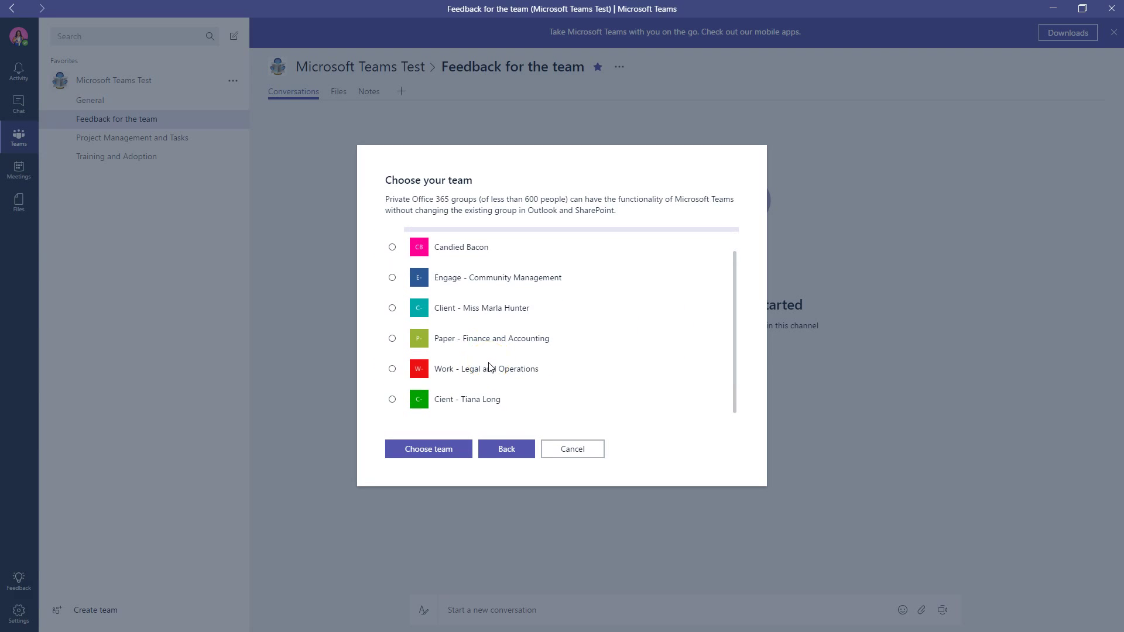
pyautogui.click(393, 278)
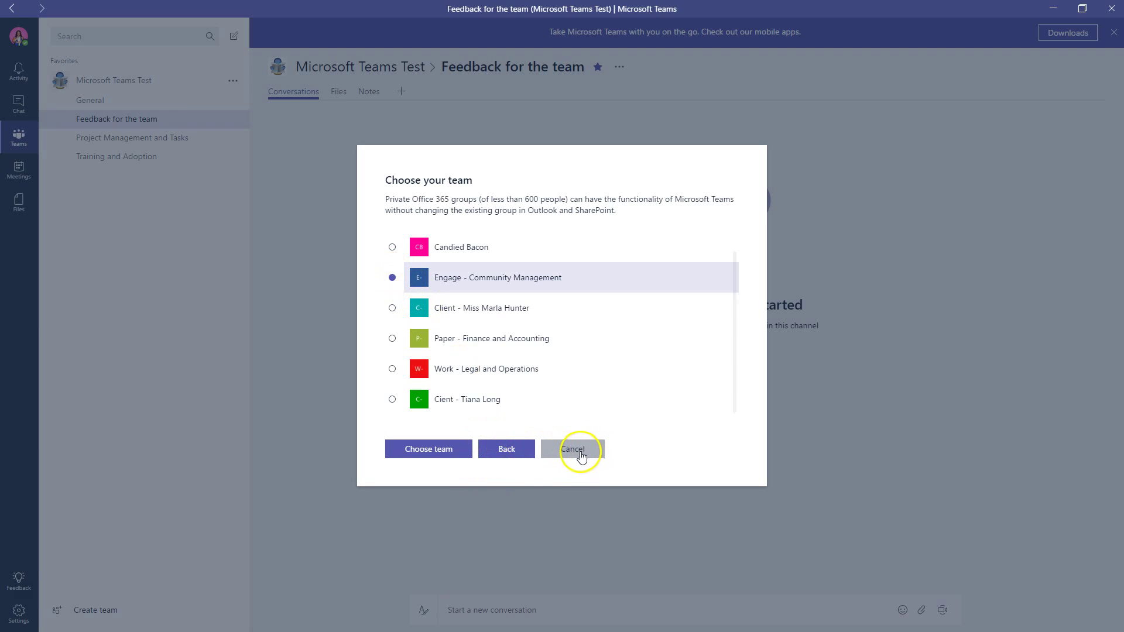
pyautogui.click(415, 454)
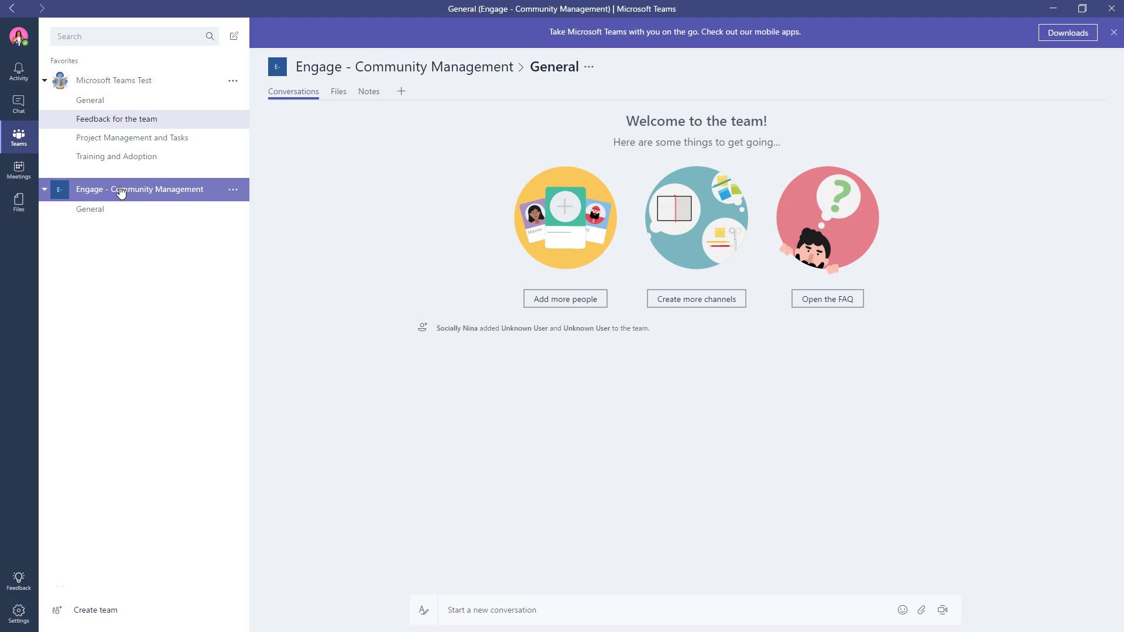
# Remove the Microsoft Teams Test team from the favorites, then collapse and expand the list of non-favorite teams
pyautogui.click(236, 82)
pyautogui.click(238, 106)
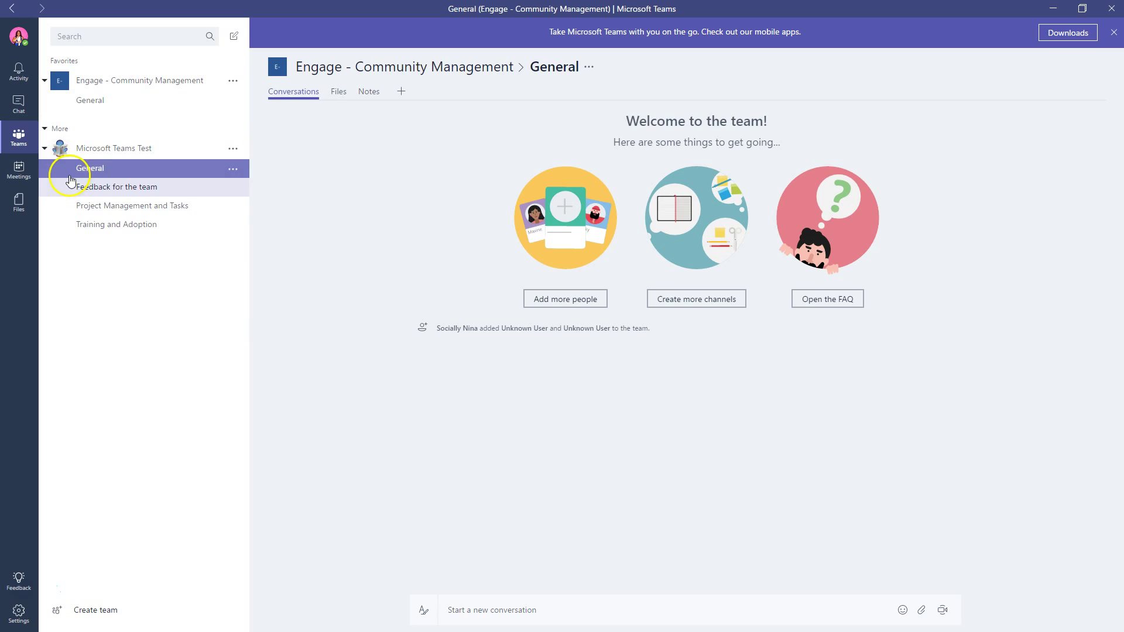
pyautogui.click(50, 133)
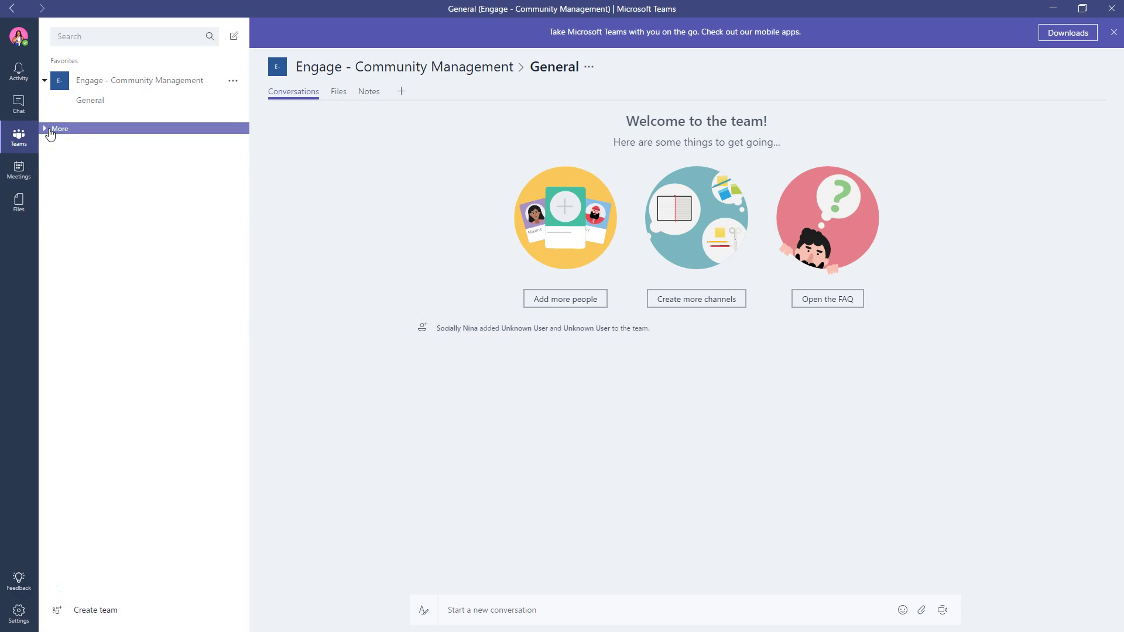
pyautogui.click(51, 133)
pyautogui.click(50, 132)
pyautogui.click(50, 133)
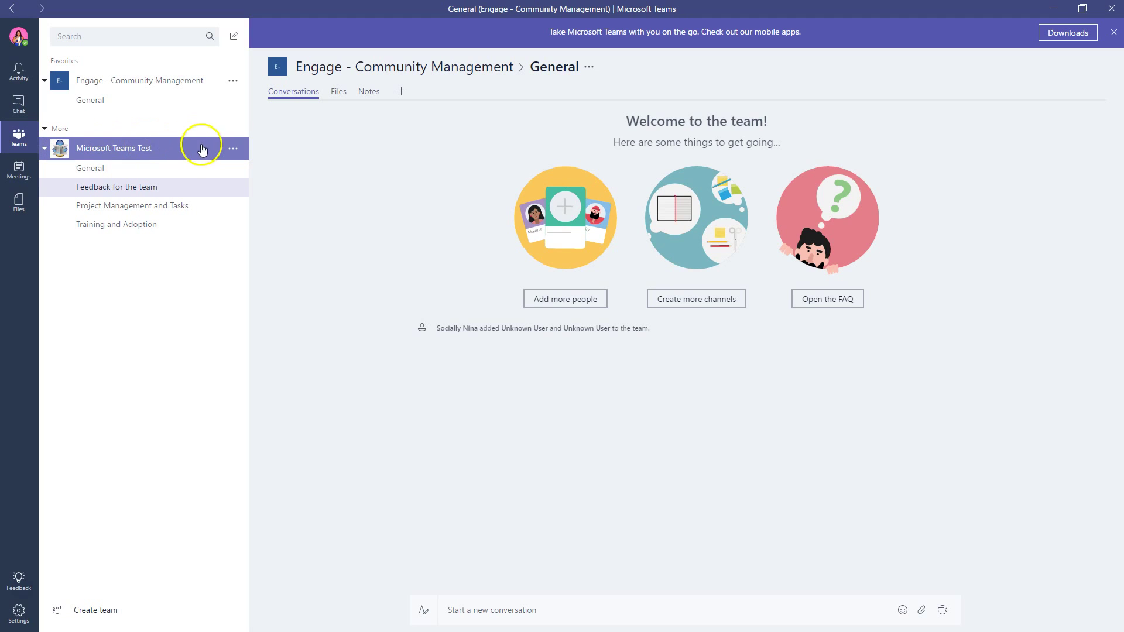
# Mark the Microsoft Teams Test team as a favorite again and collapse its channel list
pyautogui.click(233, 148)
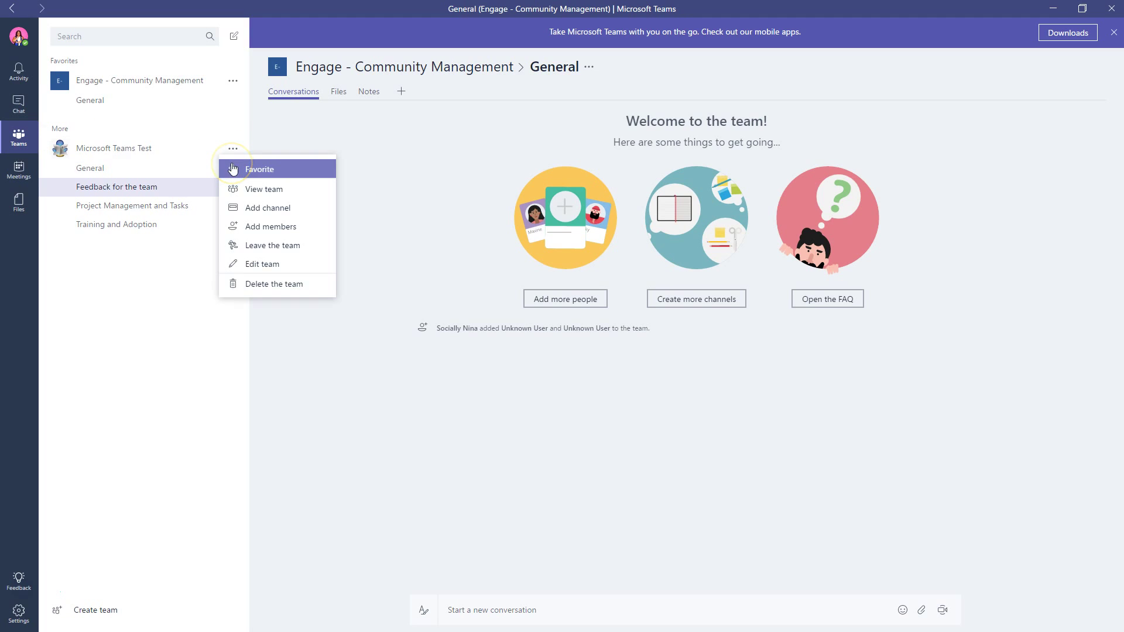
pyautogui.click(233, 169)
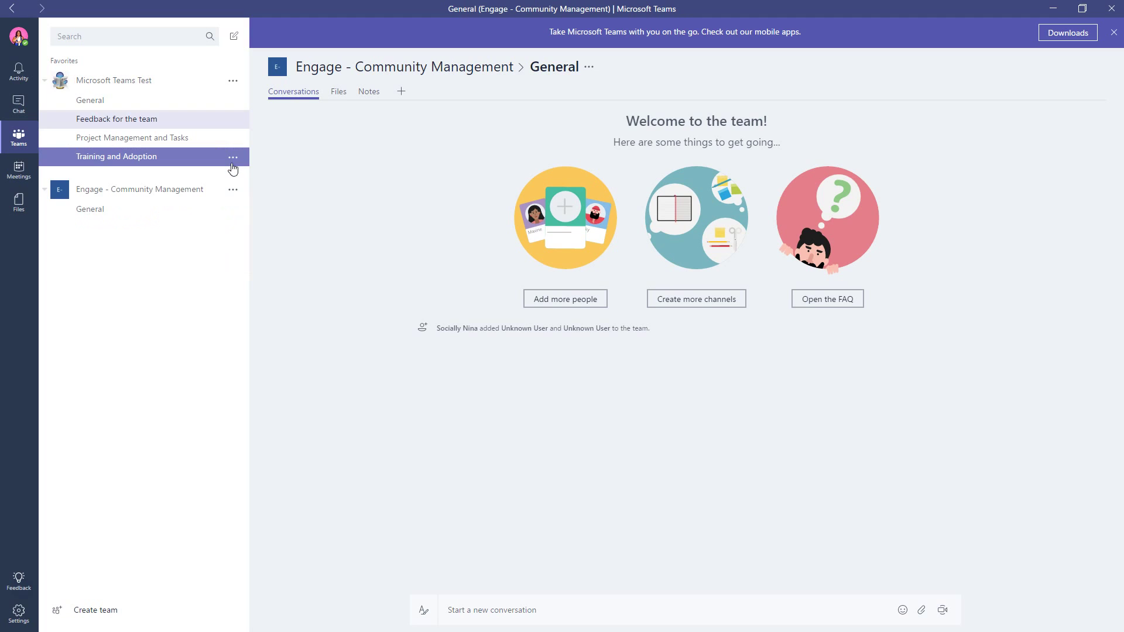
pyautogui.click(181, 86)
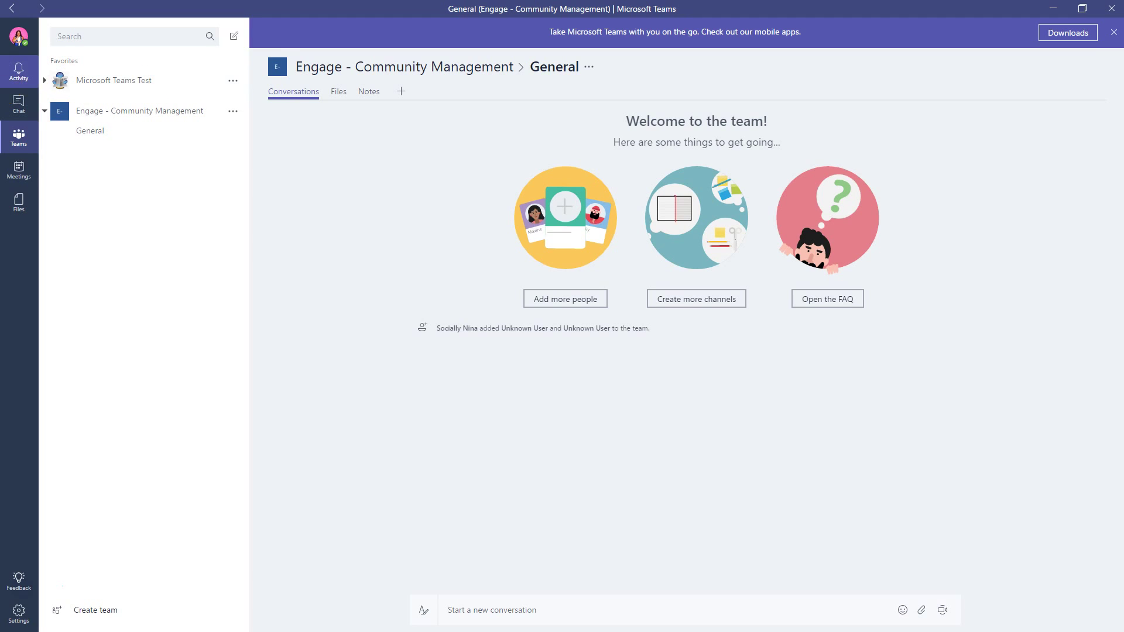
# Check the activity feed's notifications and recent conversations
pyautogui.click(32, 80)
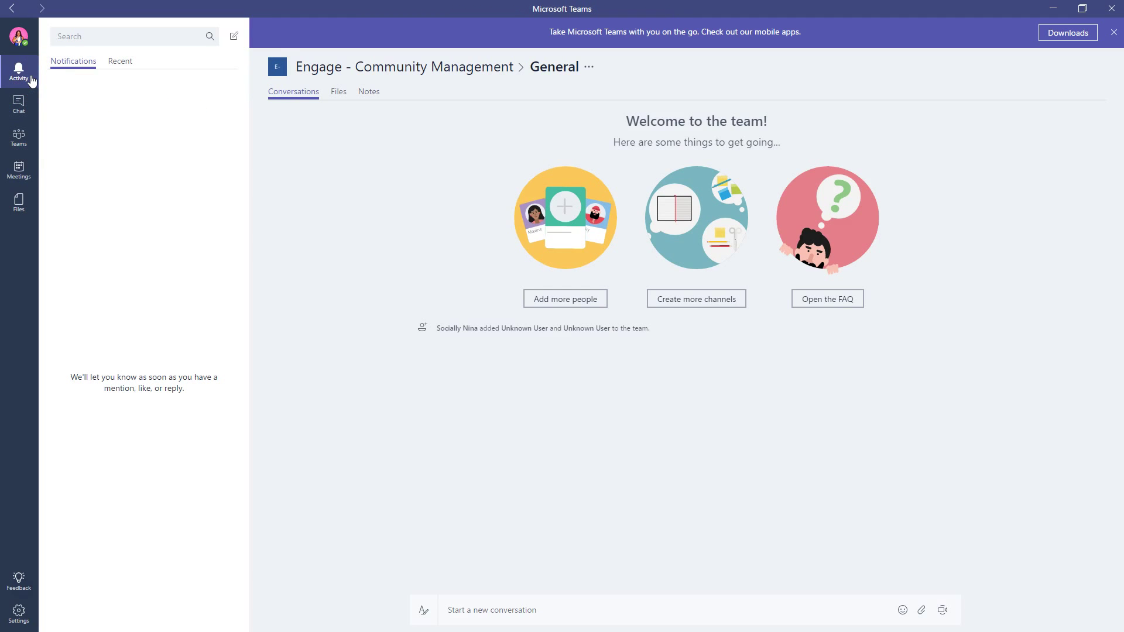
pyautogui.click(130, 65)
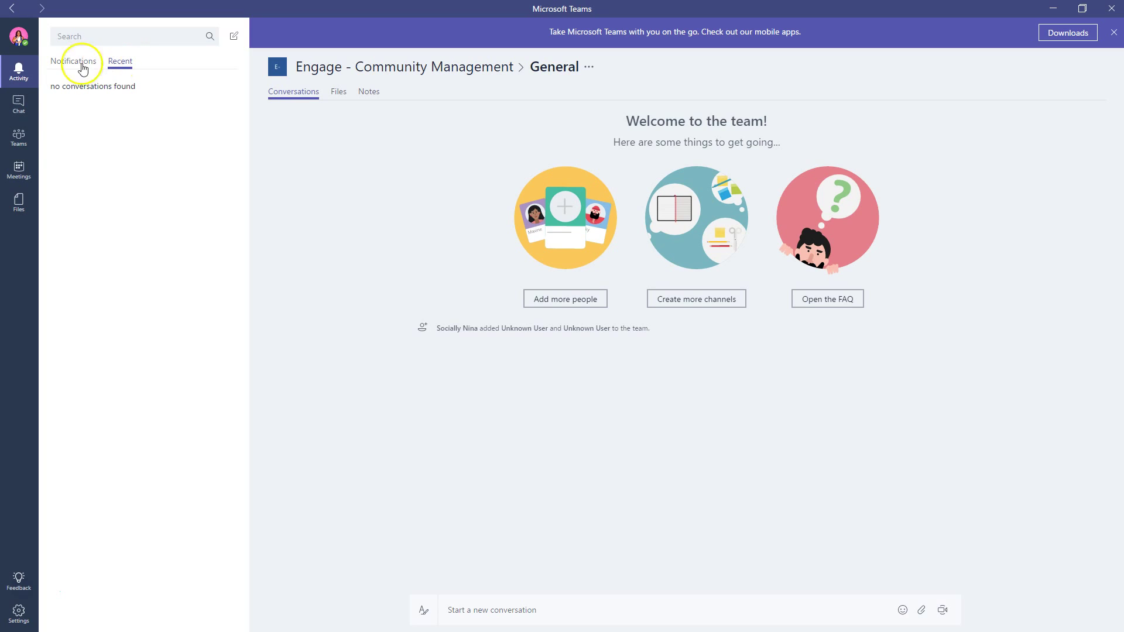
# Expand the Microsoft Teams Test team and view the conversations in its General channel
pyautogui.click(20, 137)
pyautogui.click(89, 84)
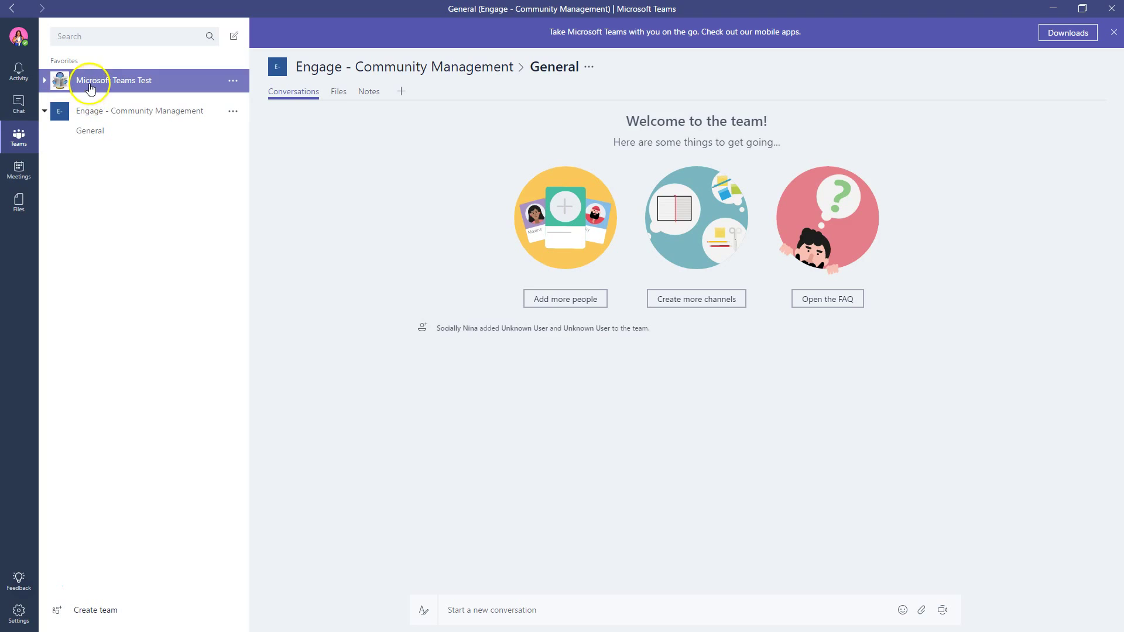
pyautogui.click(90, 97)
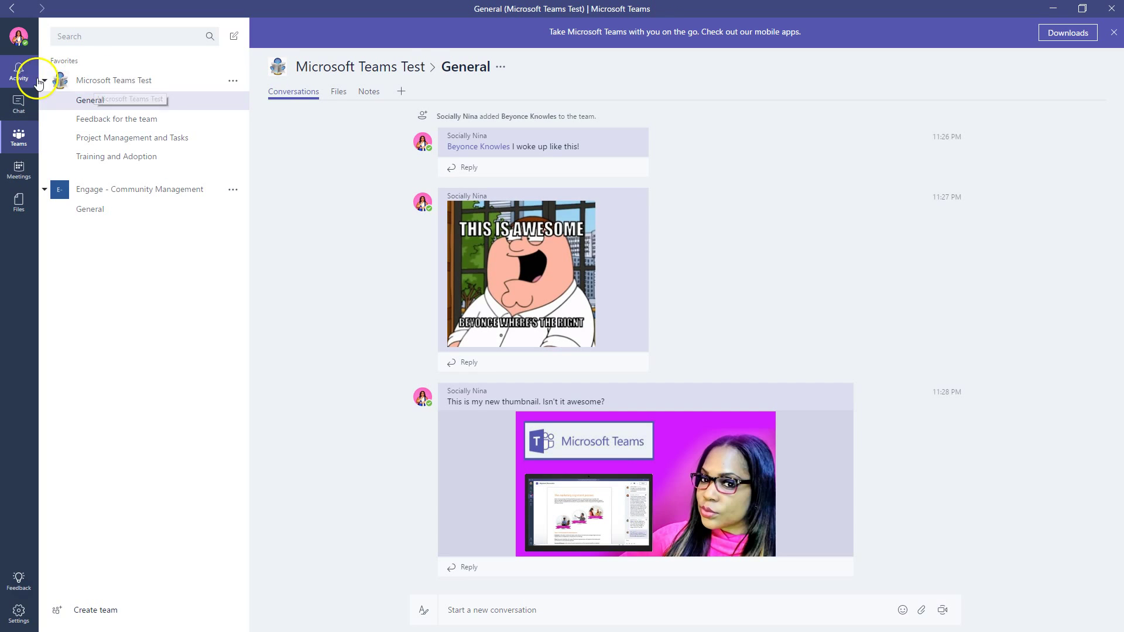
pyautogui.scroll(4, 465, 103)
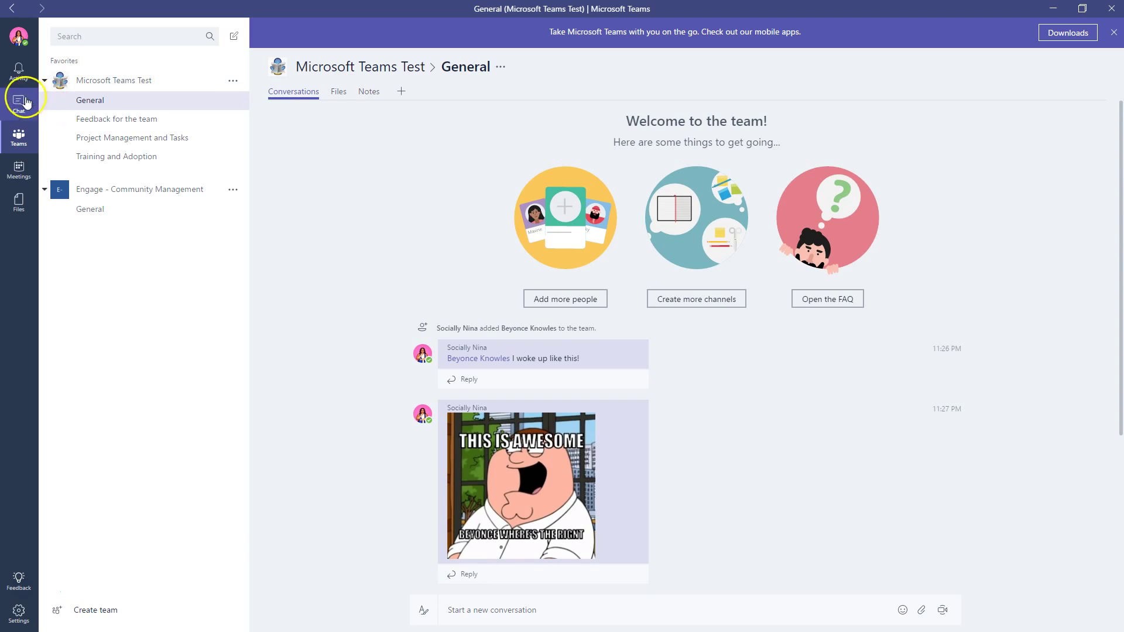
# Compare the activity notifications with the conversations in the Microsoft Teams Test team's General channel
pyautogui.click(19, 71)
pyautogui.click(70, 72)
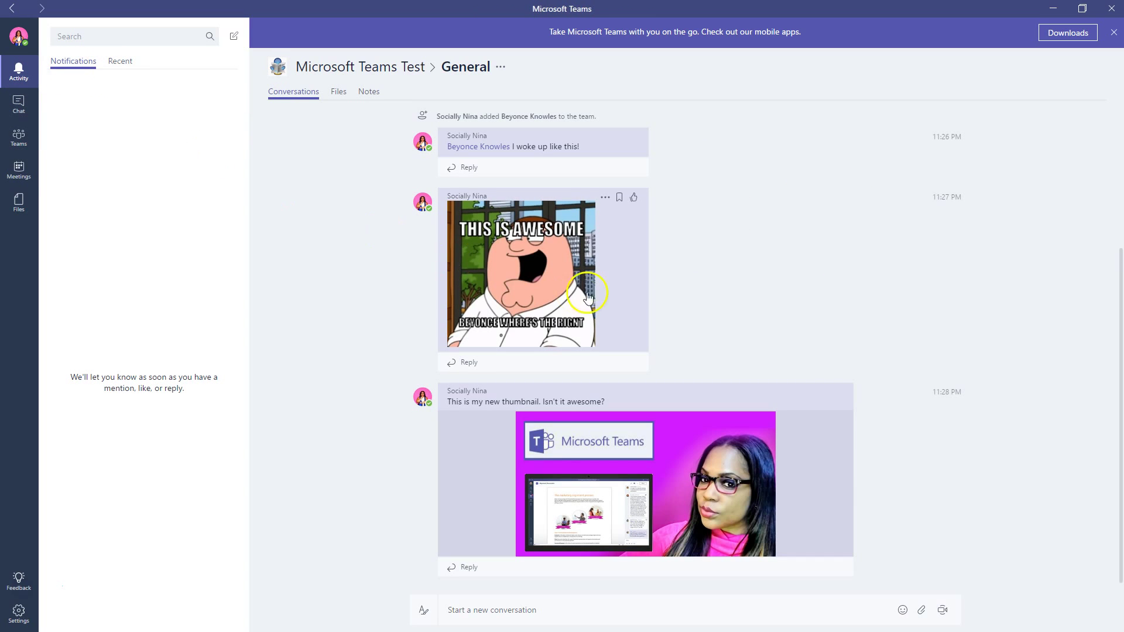
pyautogui.click(24, 136)
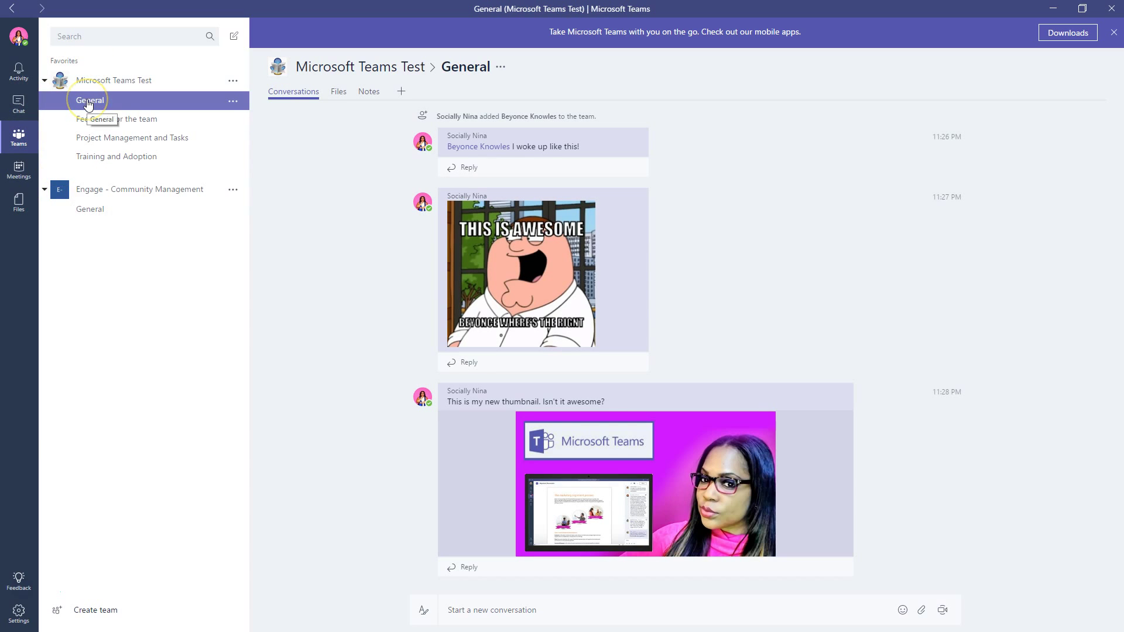
pyautogui.click(26, 81)
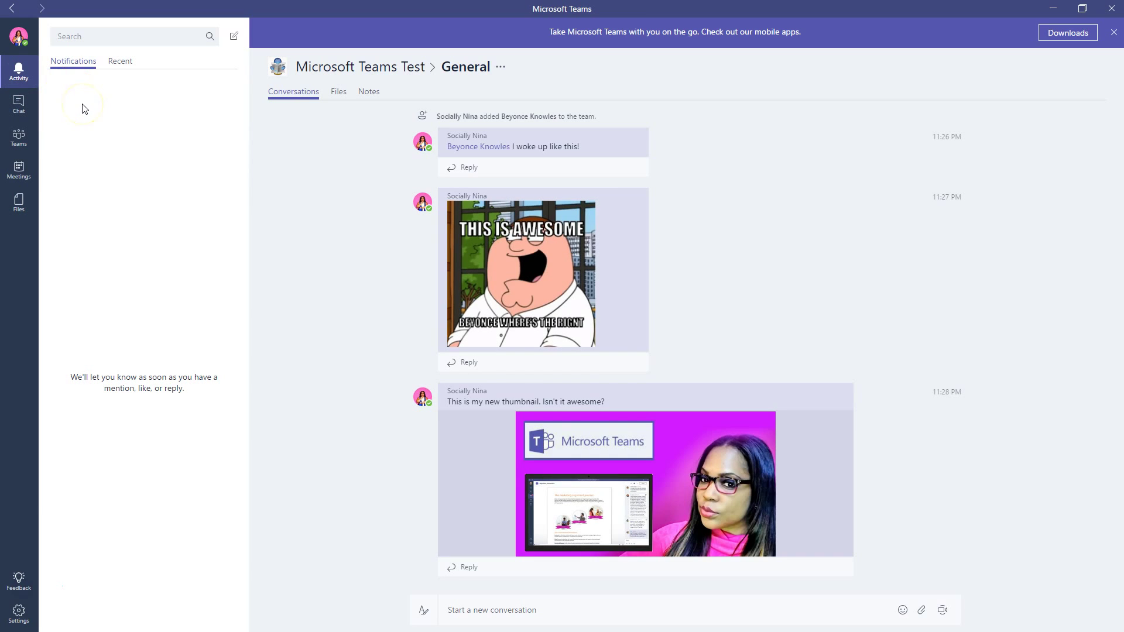
pyautogui.scroll(3, 630, 381)
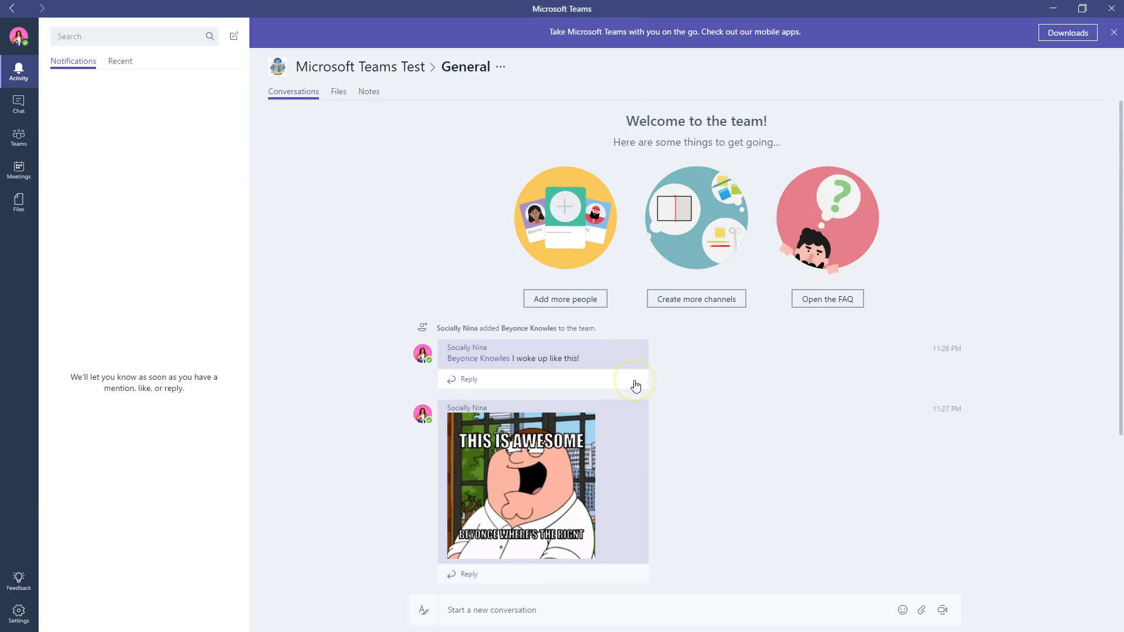
pyautogui.scroll(-3, 636, 386)
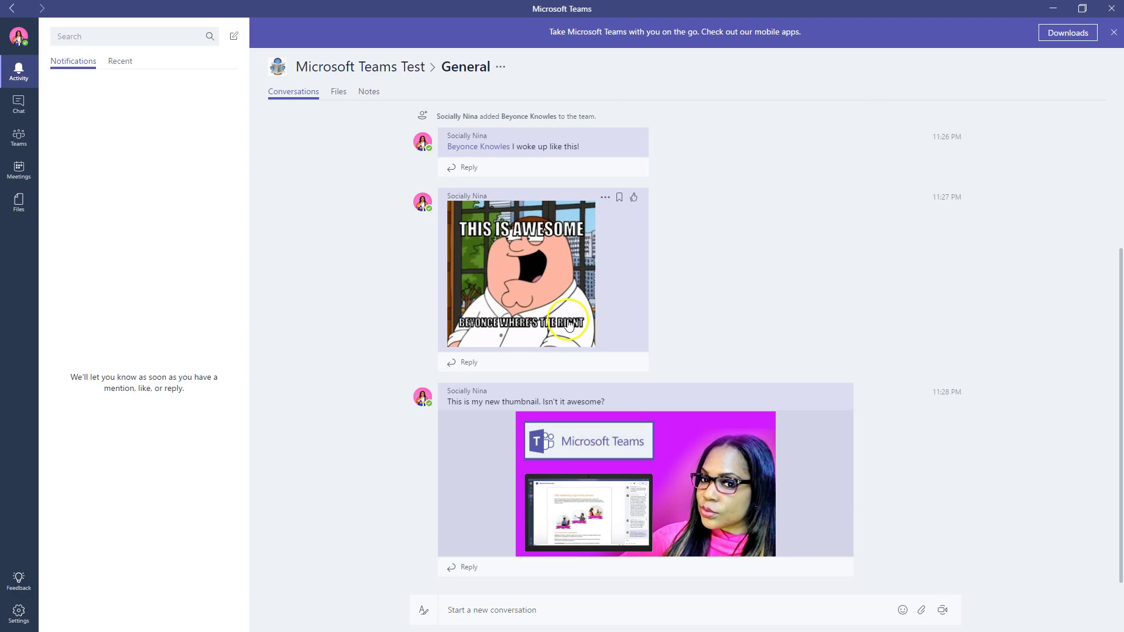